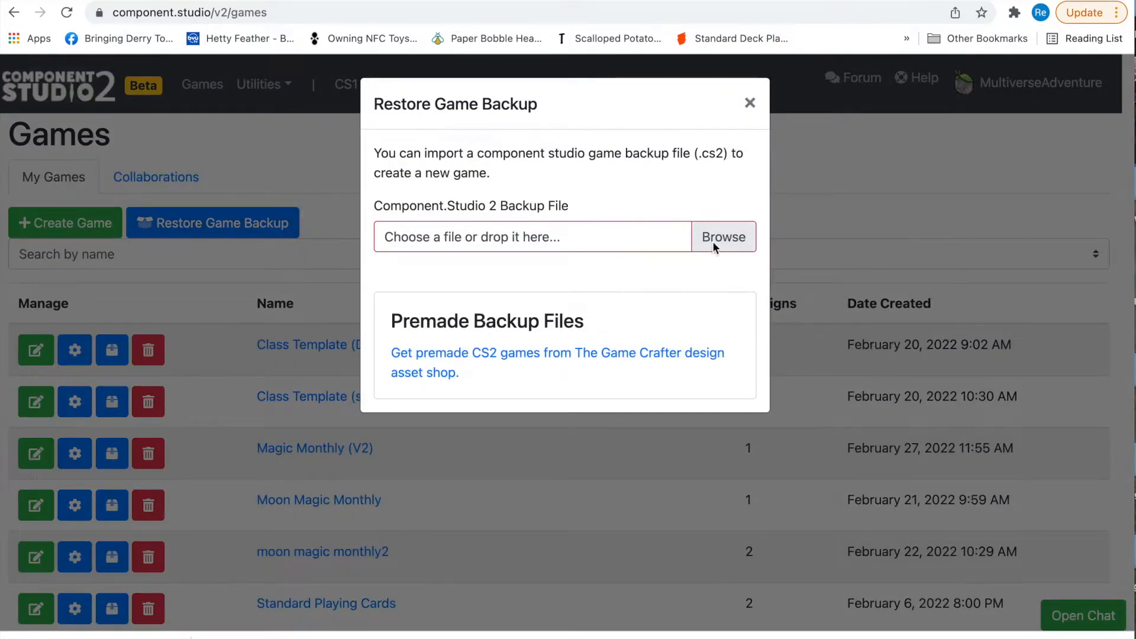
Step: Restore a game from the Class_Template .cs2 backup file in the Downloads folder and dismiss the import notices
click(713, 240)
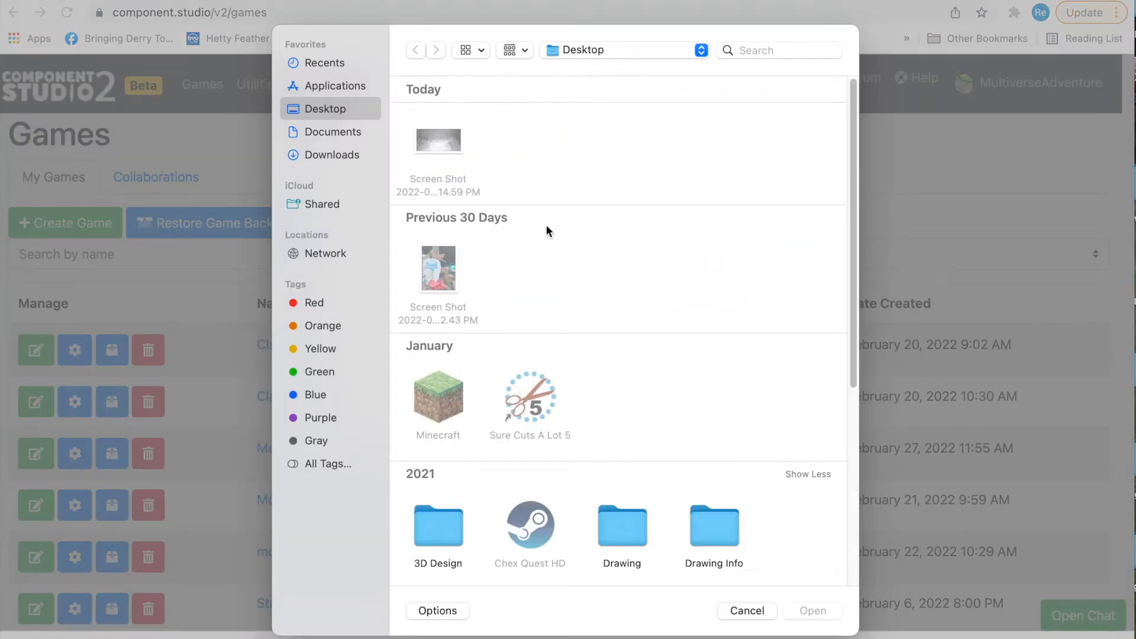
click(310, 151)
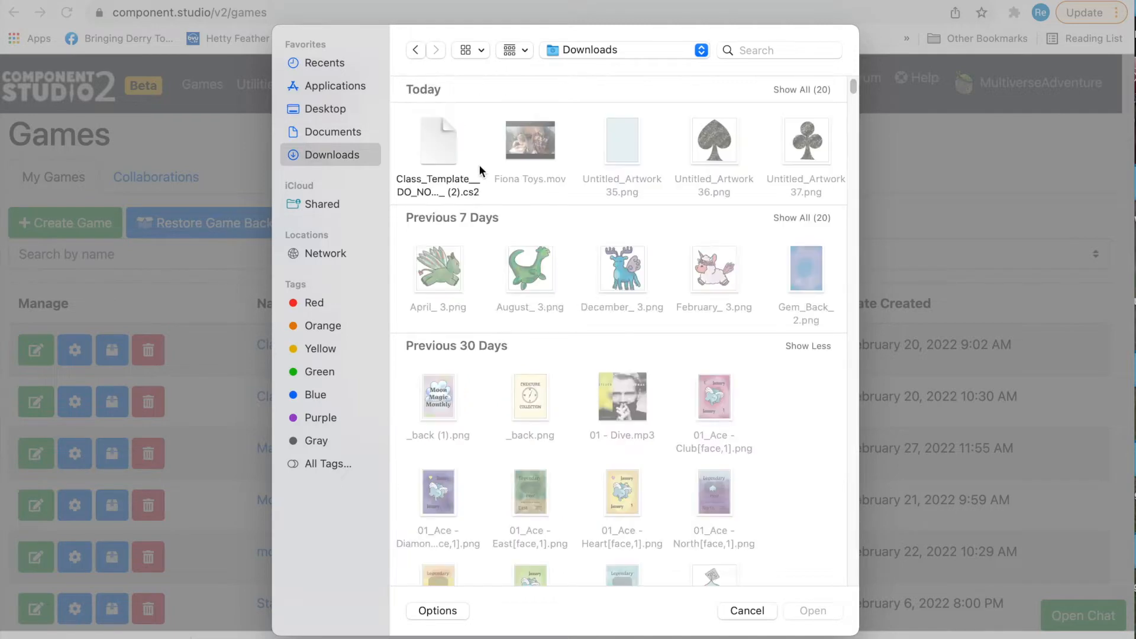
click(446, 150)
click(815, 611)
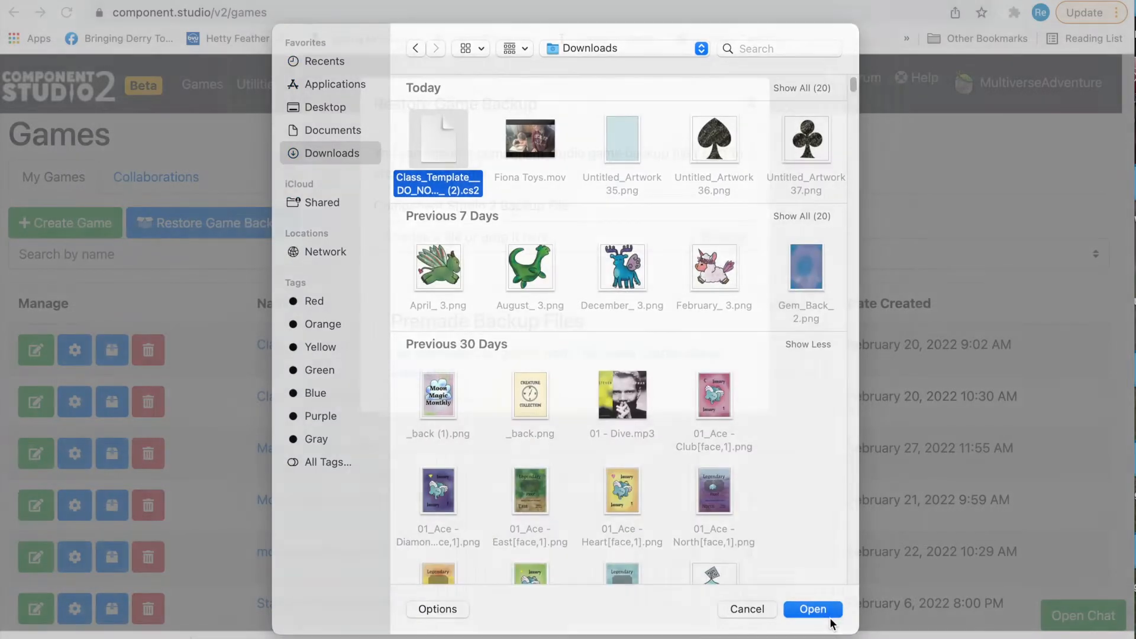
click(529, 278)
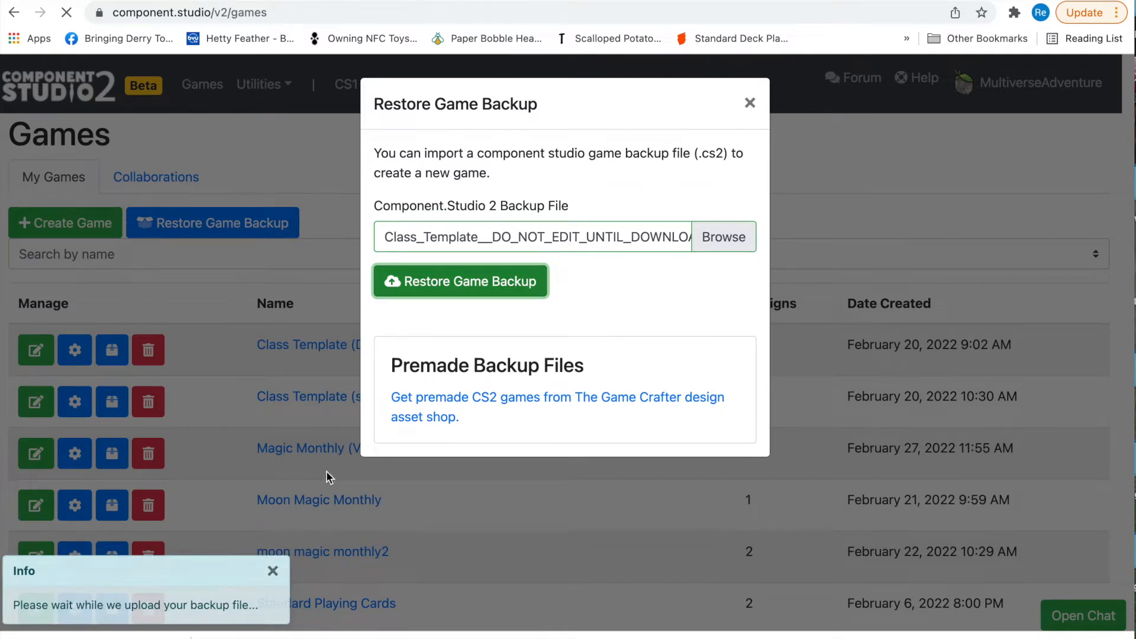
click(473, 288)
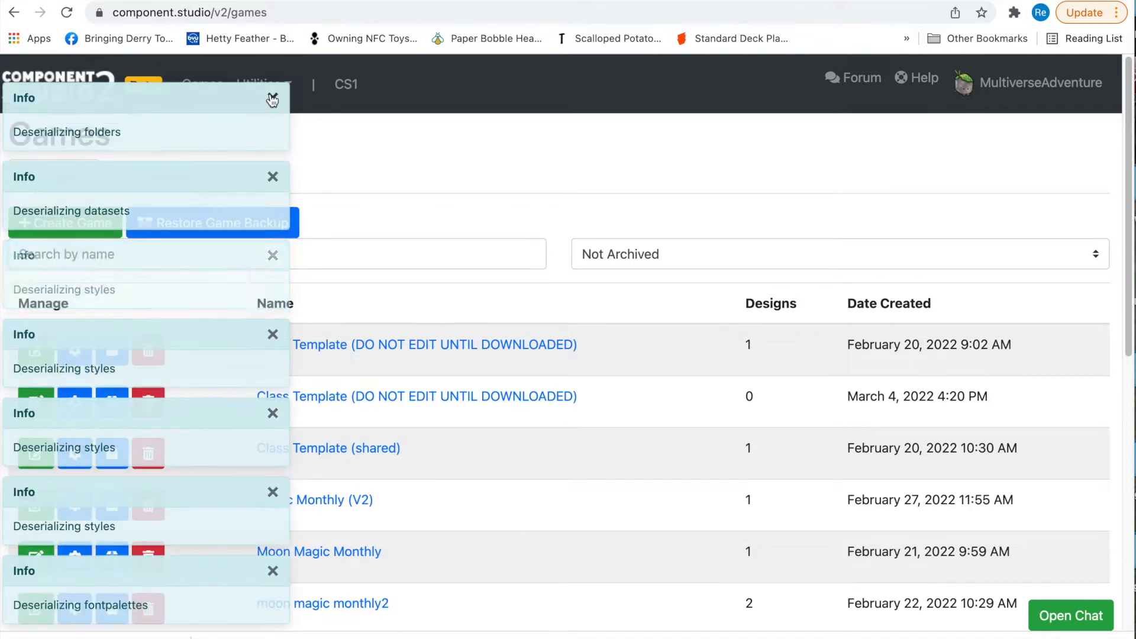
click(272, 331)
click(274, 418)
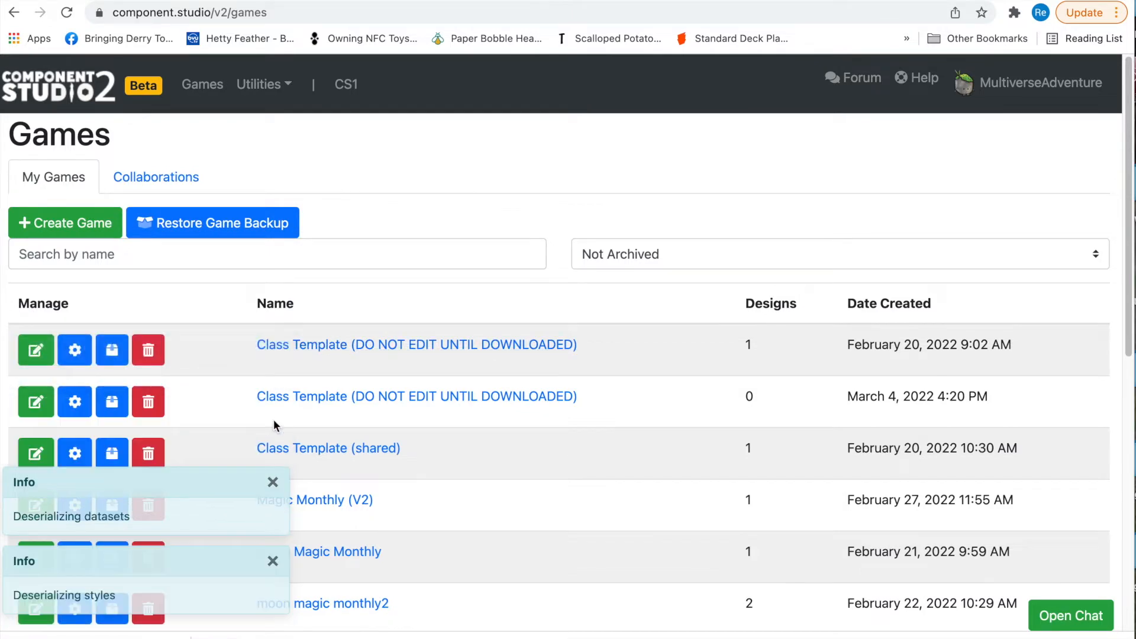
Step: Rename the restored Class Template game dated March 4, 2022 to the deck owner's first name in possessive form followed by "Deck"
click(73, 406)
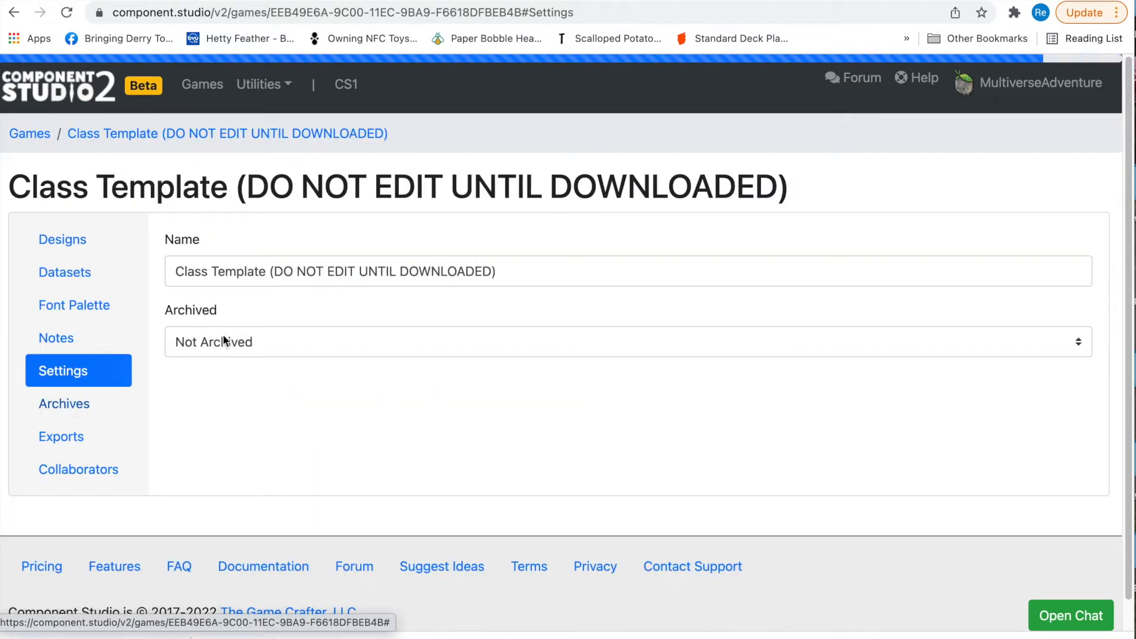
drag(497, 271, 166, 269)
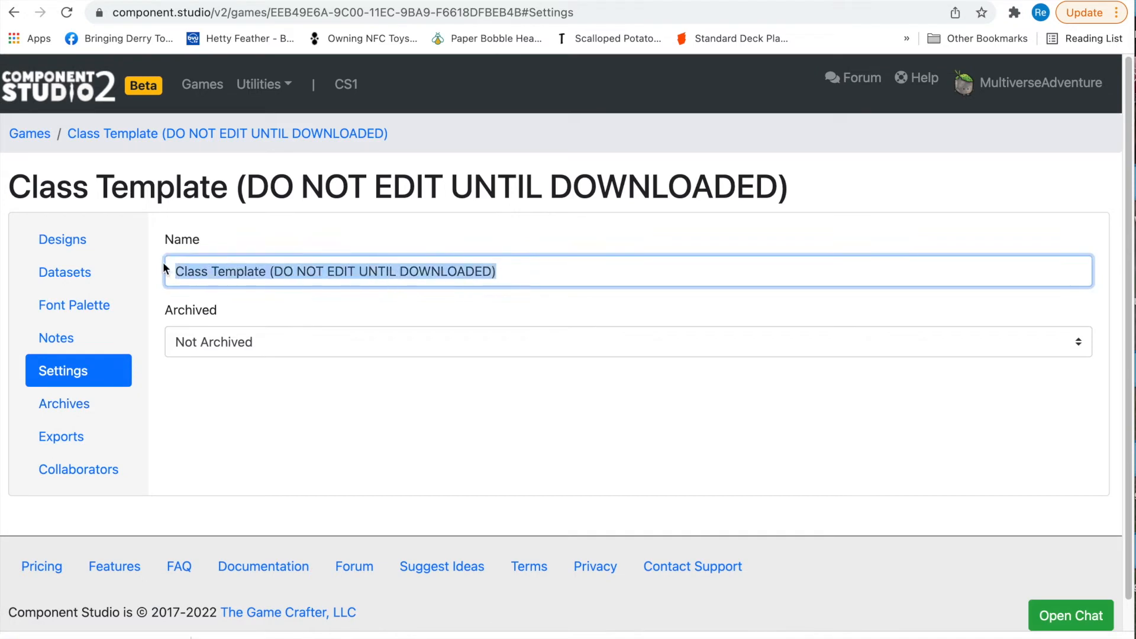
text(Preston's )
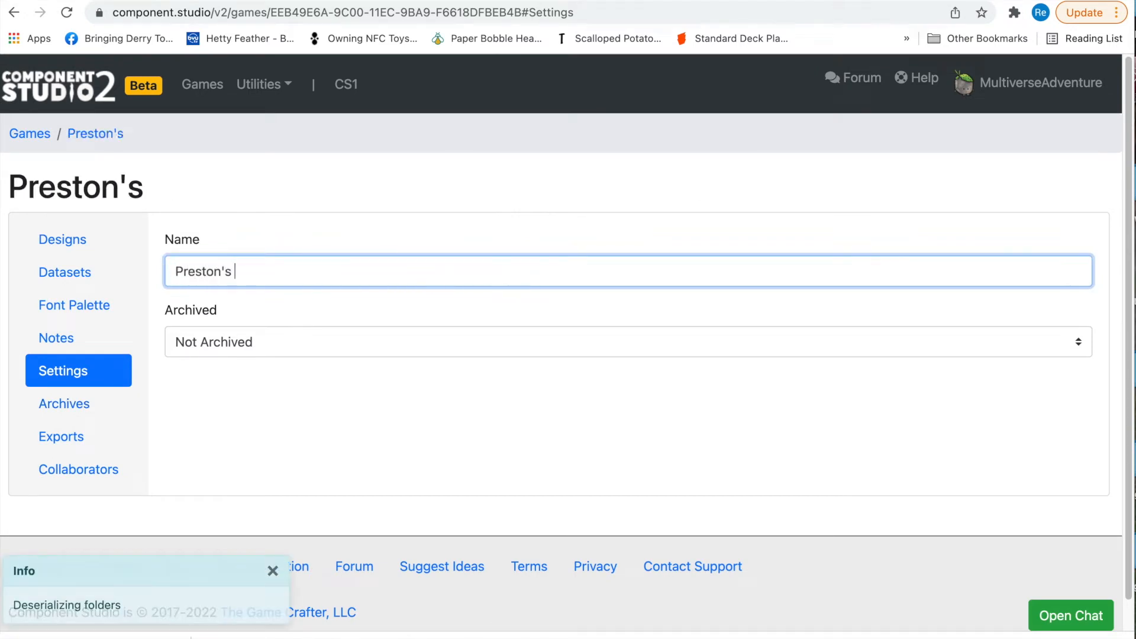
text(Deck)
click(305, 428)
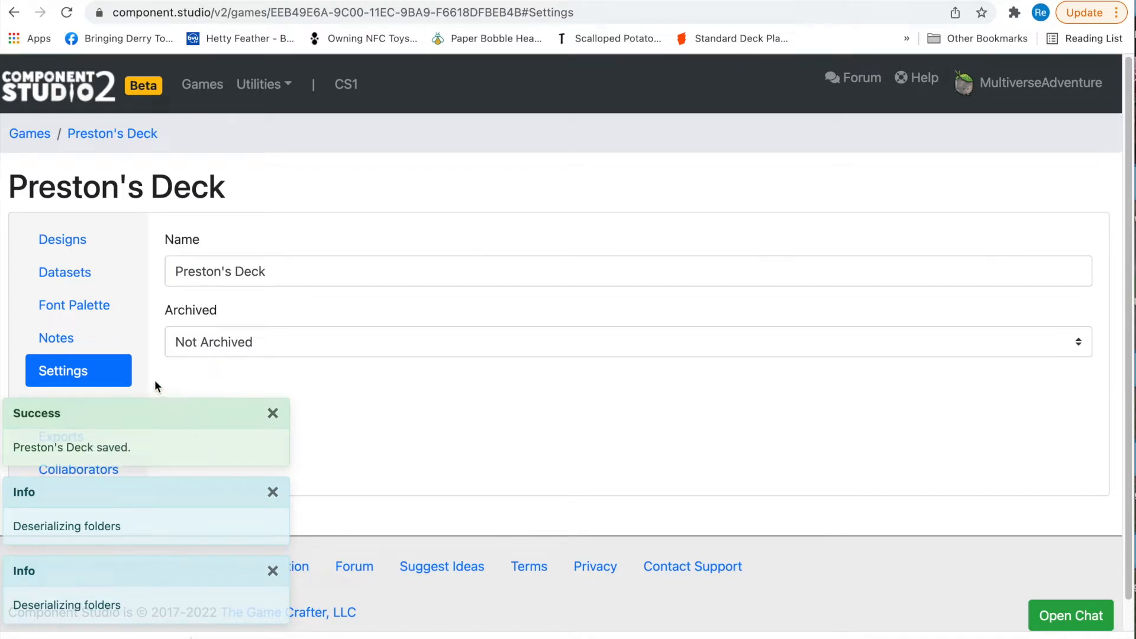
Step: Open the renamed game's Card Faces dataset for editing
click(112, 134)
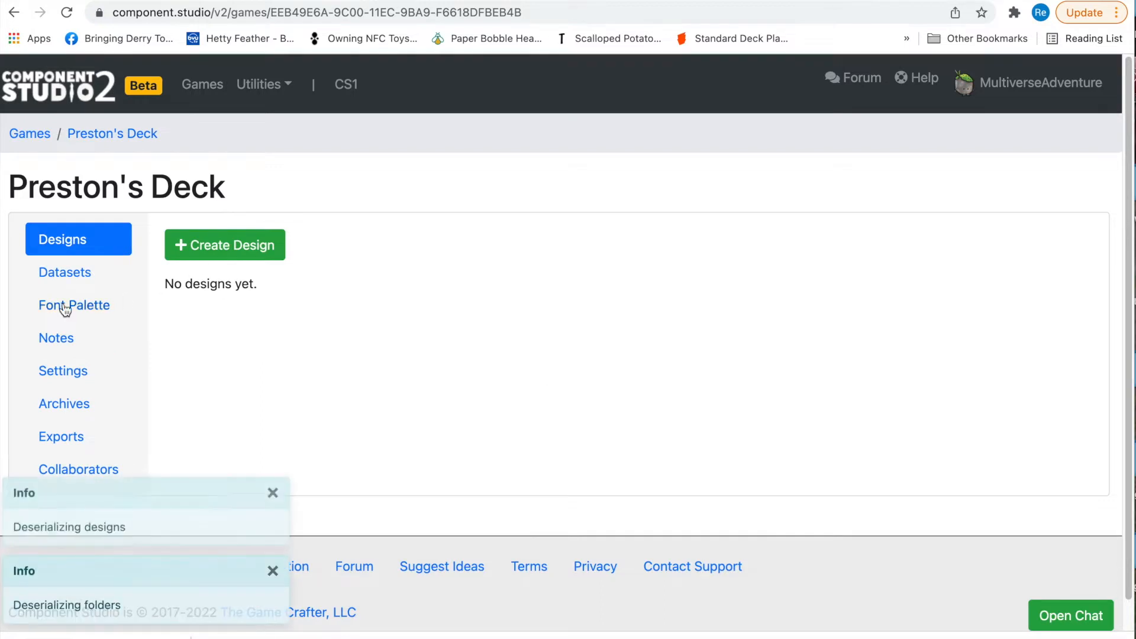
click(156, 443)
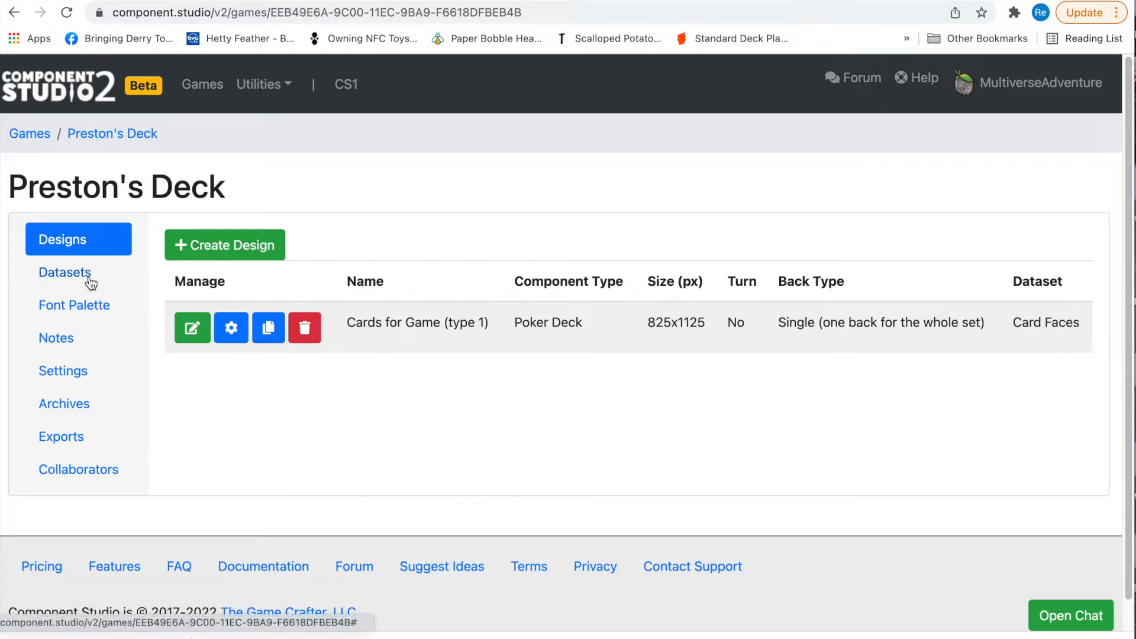
click(89, 276)
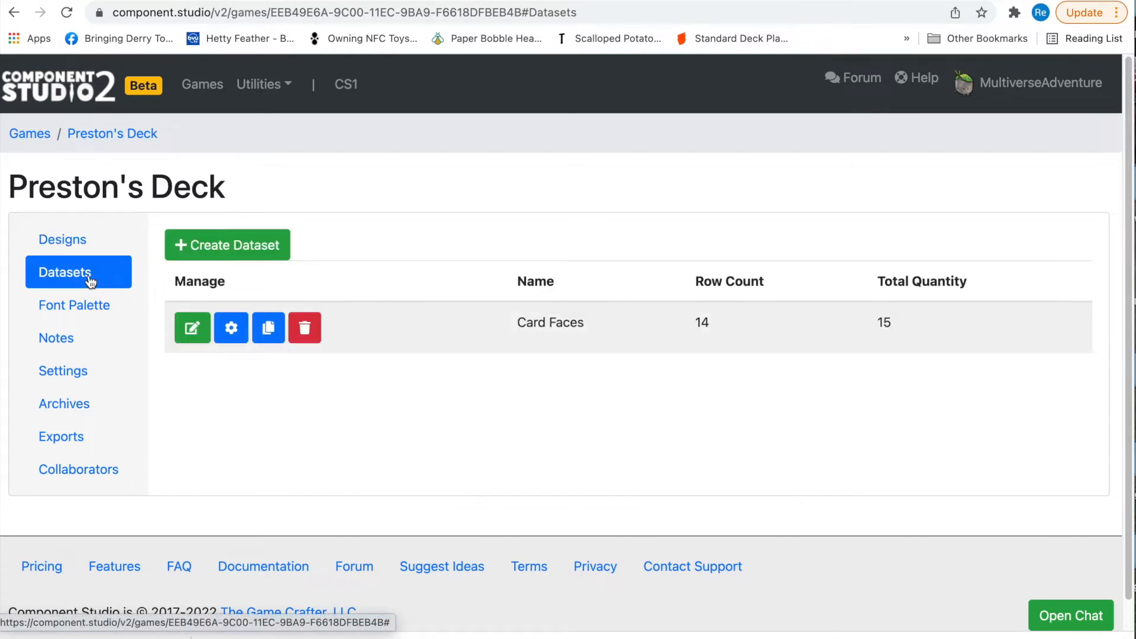
click(193, 328)
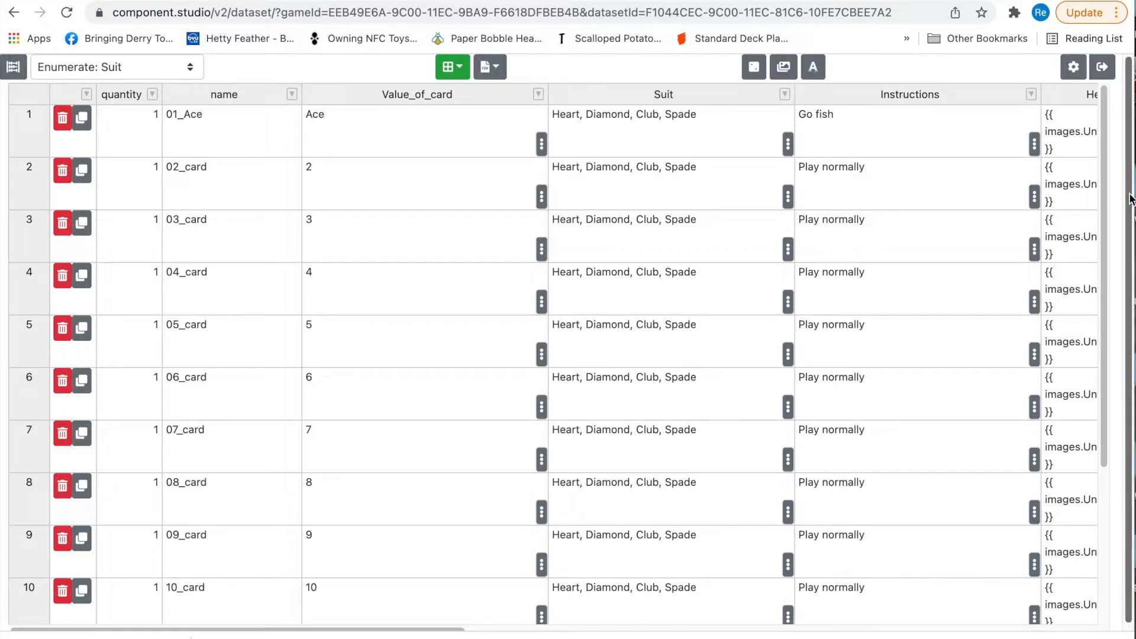
Step: Create a new image folder named with the deck owner's first name
click(784, 67)
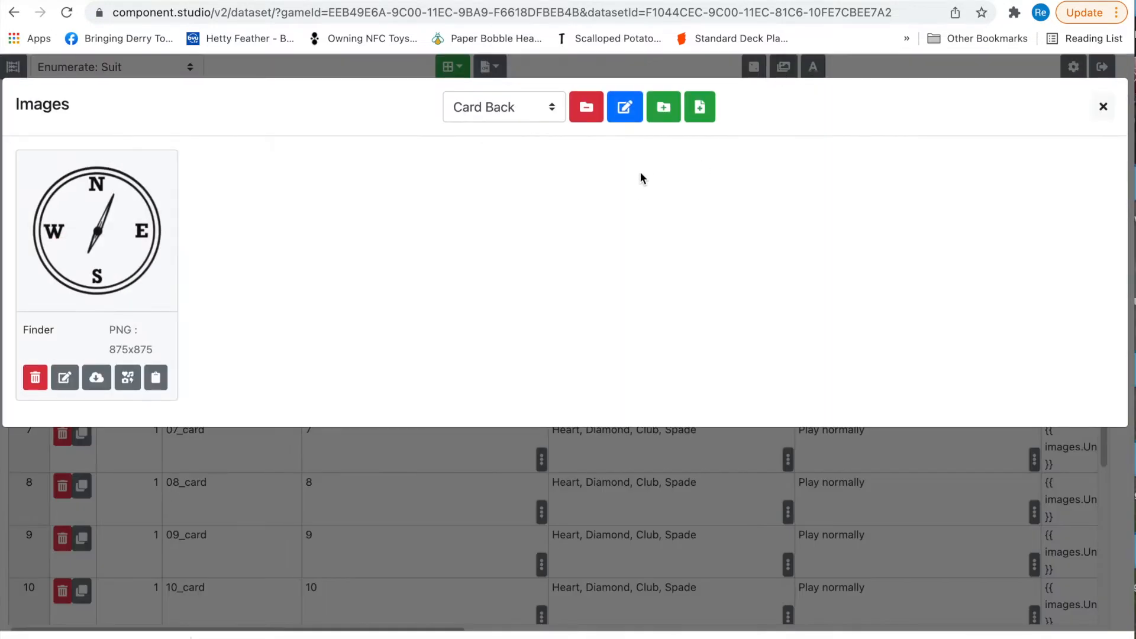
click(550, 111)
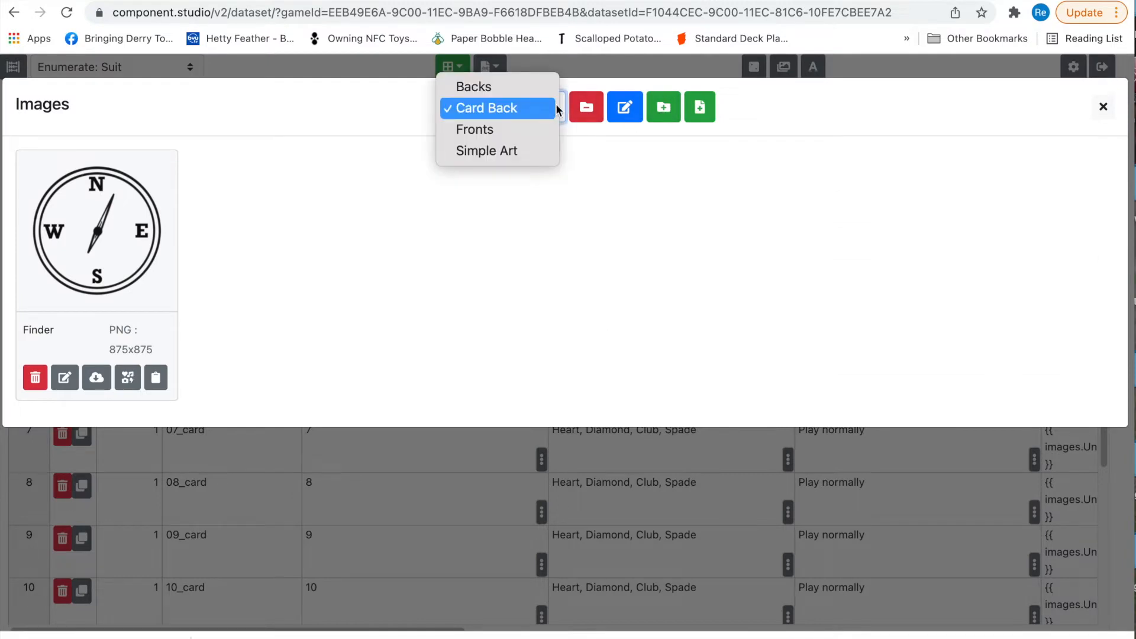
click(663, 113)
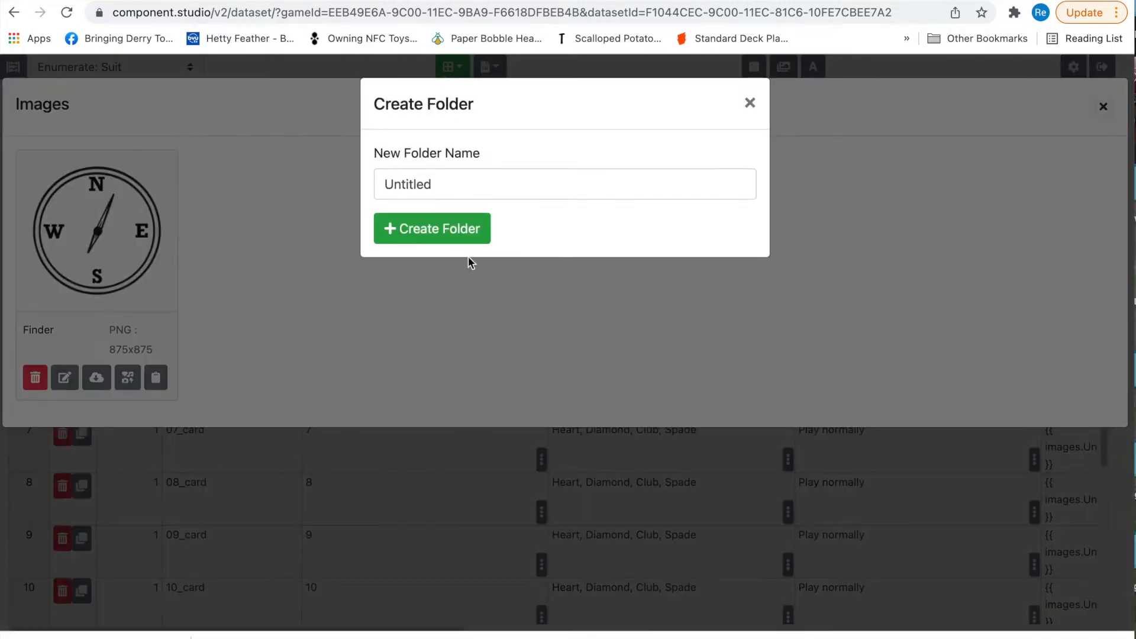
double_click(447, 183)
text(Preston)
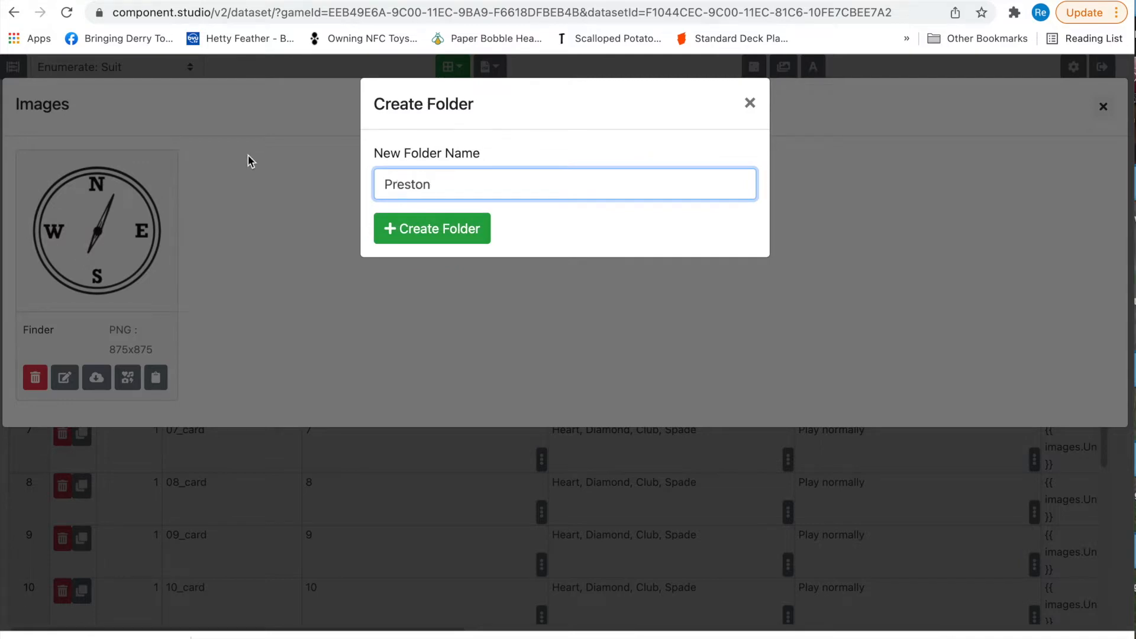
click(449, 228)
Step: Upload Untitled_Artwork37.png through Untitled_Artwork52.png from Downloads into the new image folder
click(700, 106)
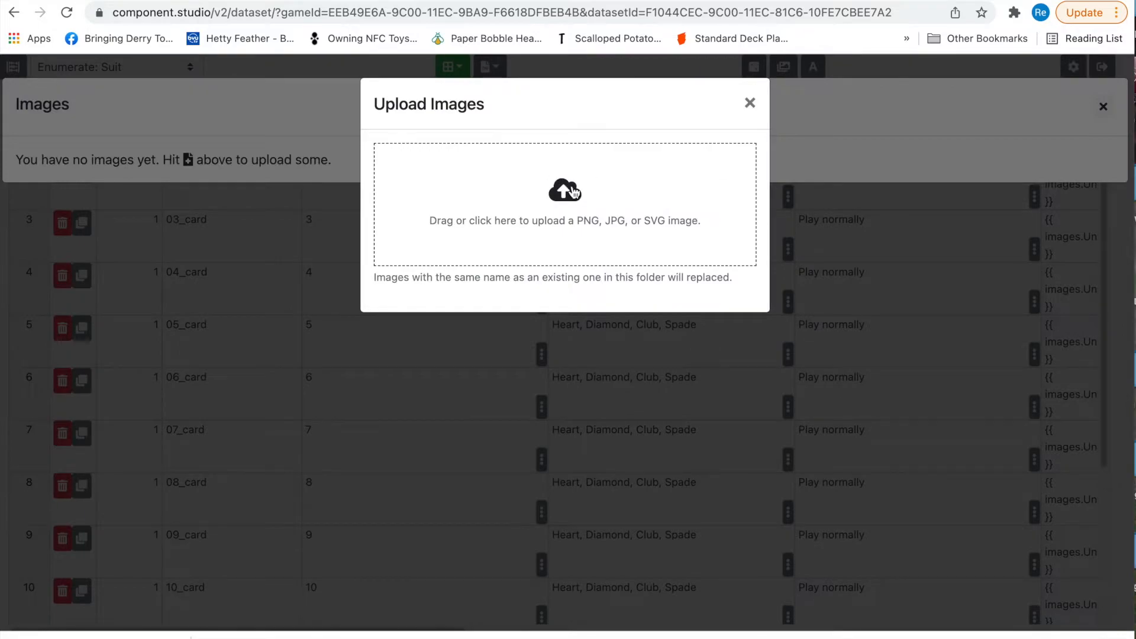
click(570, 192)
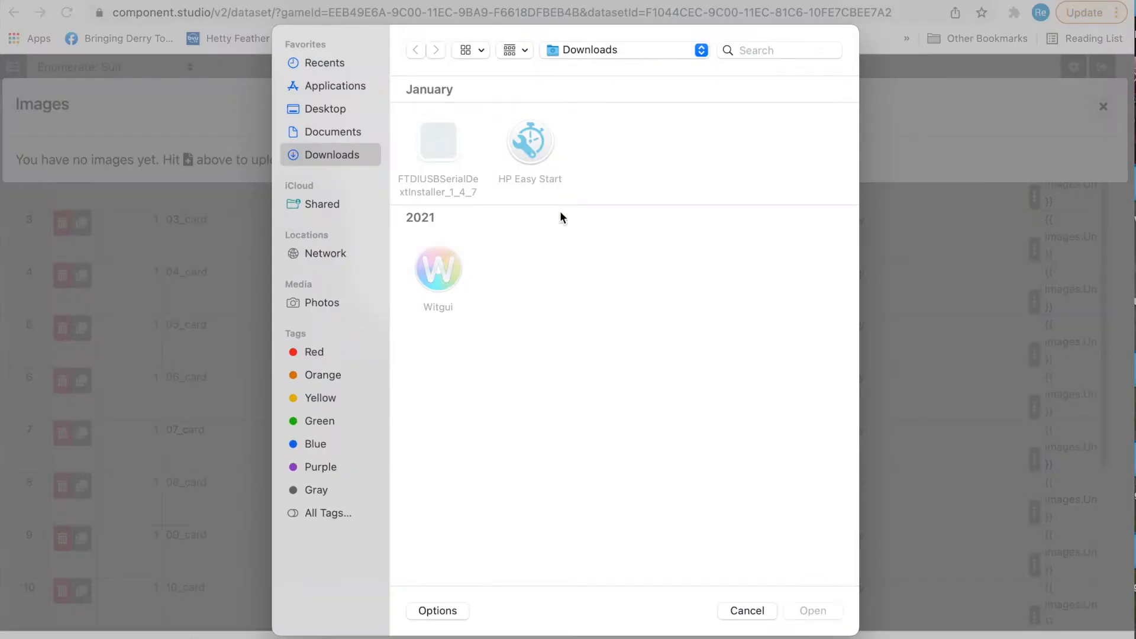
click(349, 133)
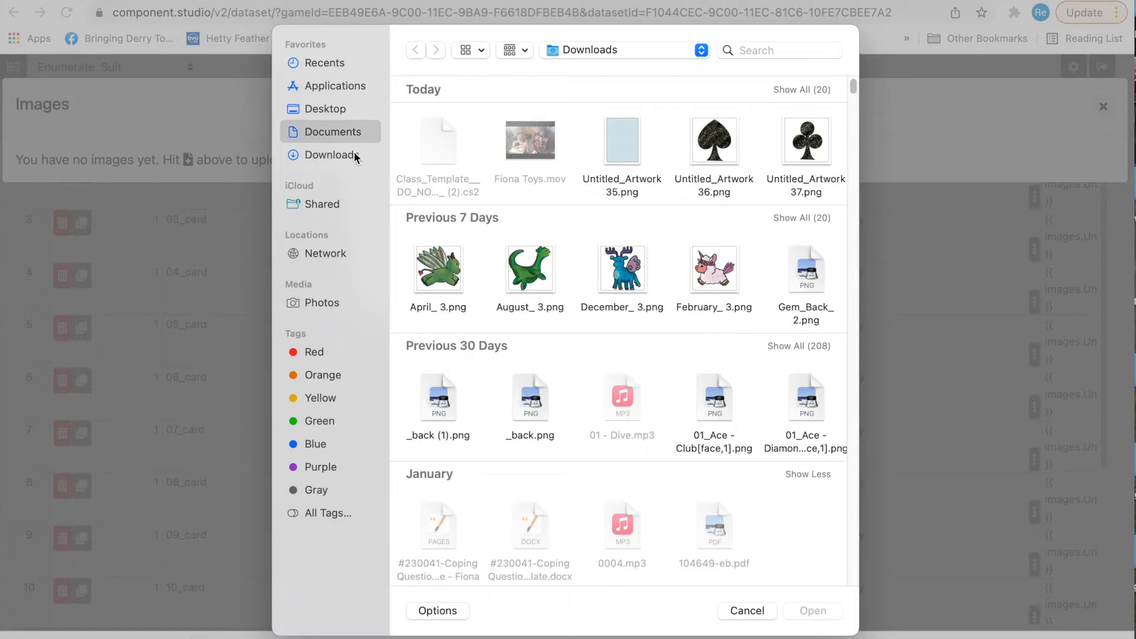
click(323, 154)
drag(779, 264, 407, 572)
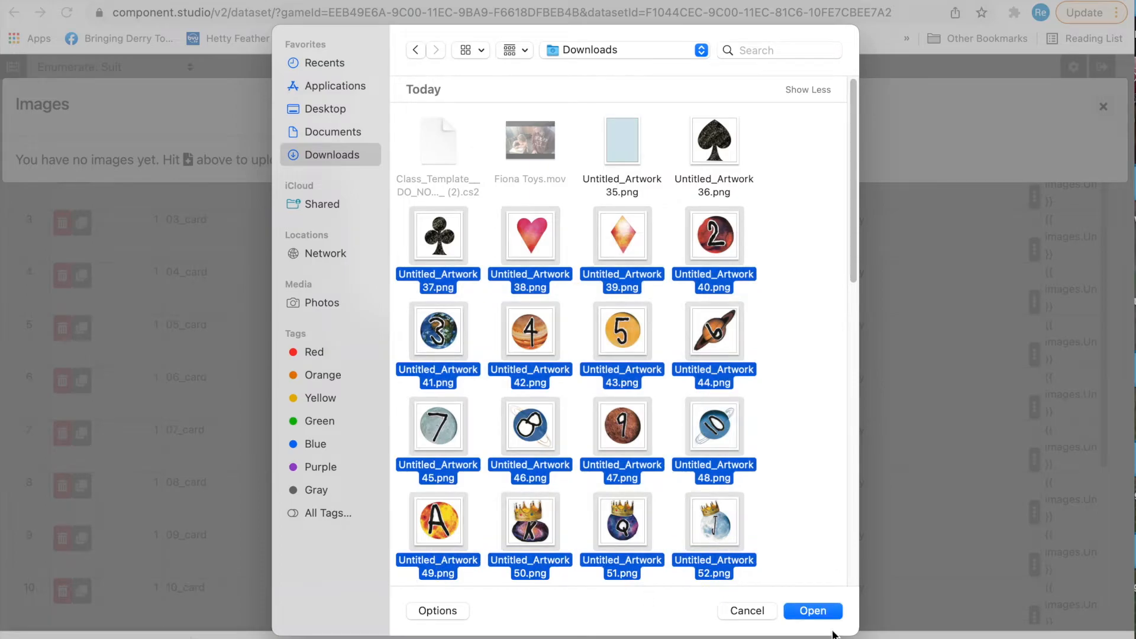
click(809, 609)
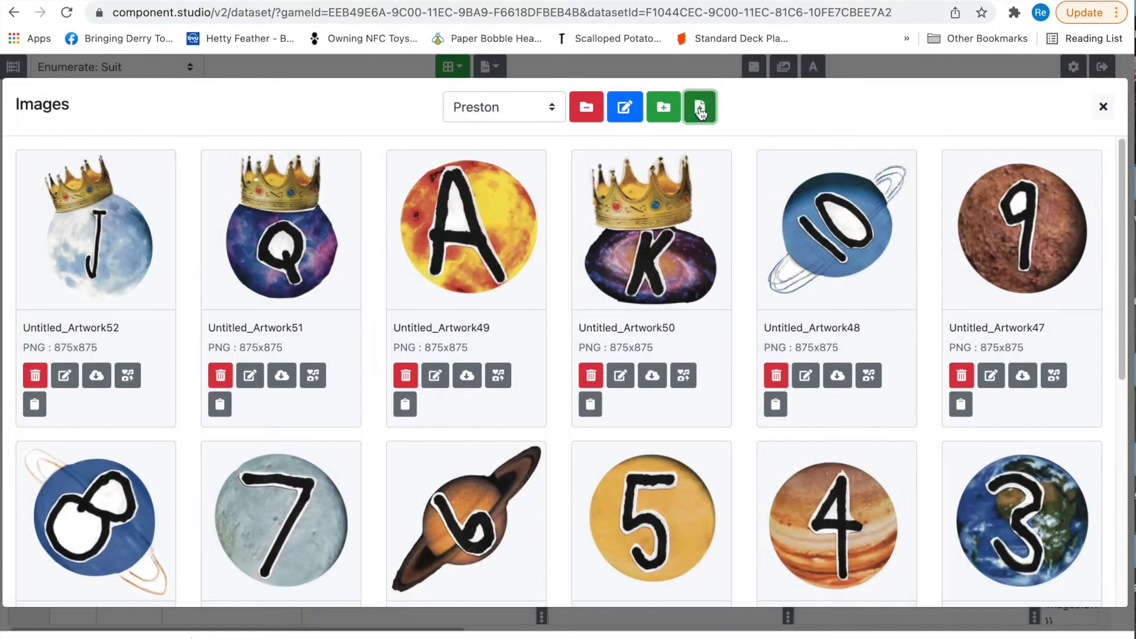
Step: Upload Untitled_Artwork35.png and Untitled_Artwork36.png from Downloads into the same image folder and close the image manager
click(700, 112)
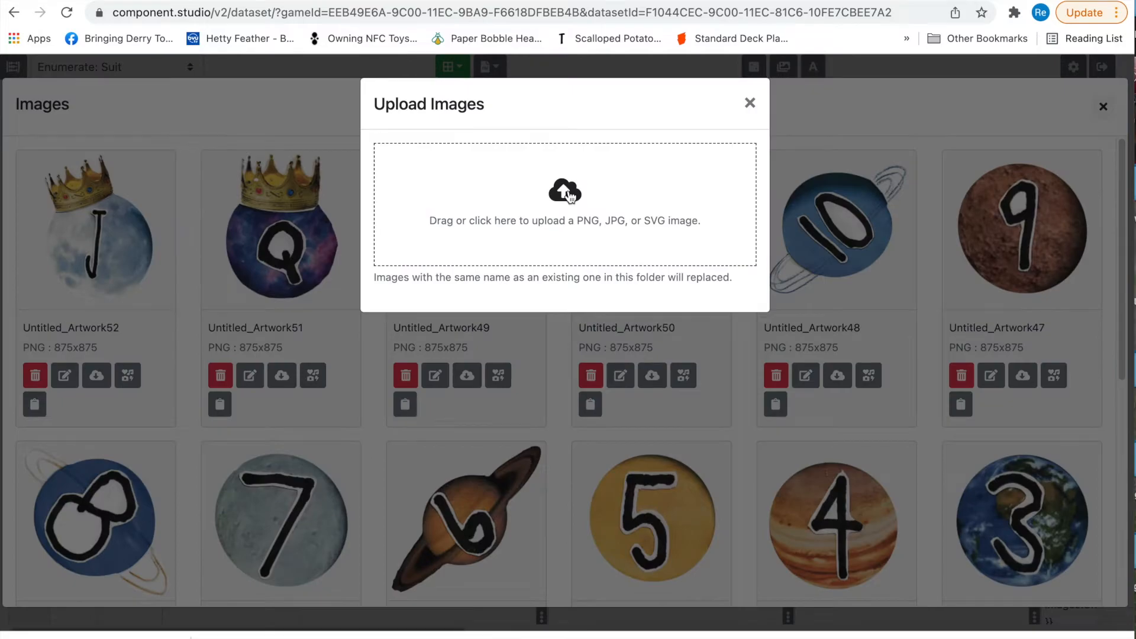
click(570, 194)
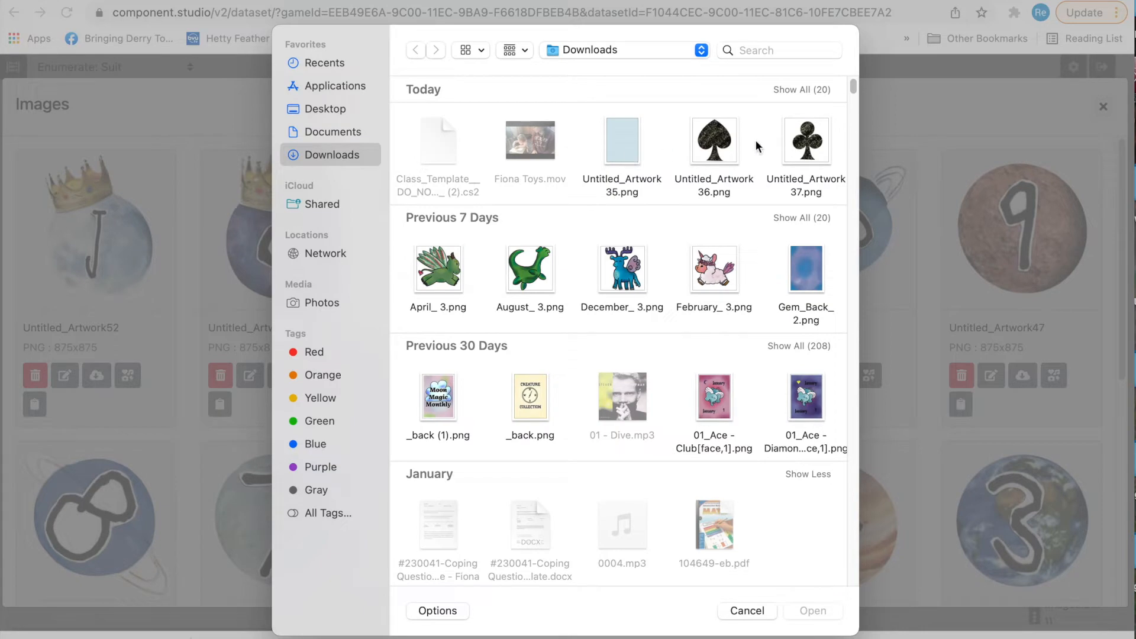
click(795, 88)
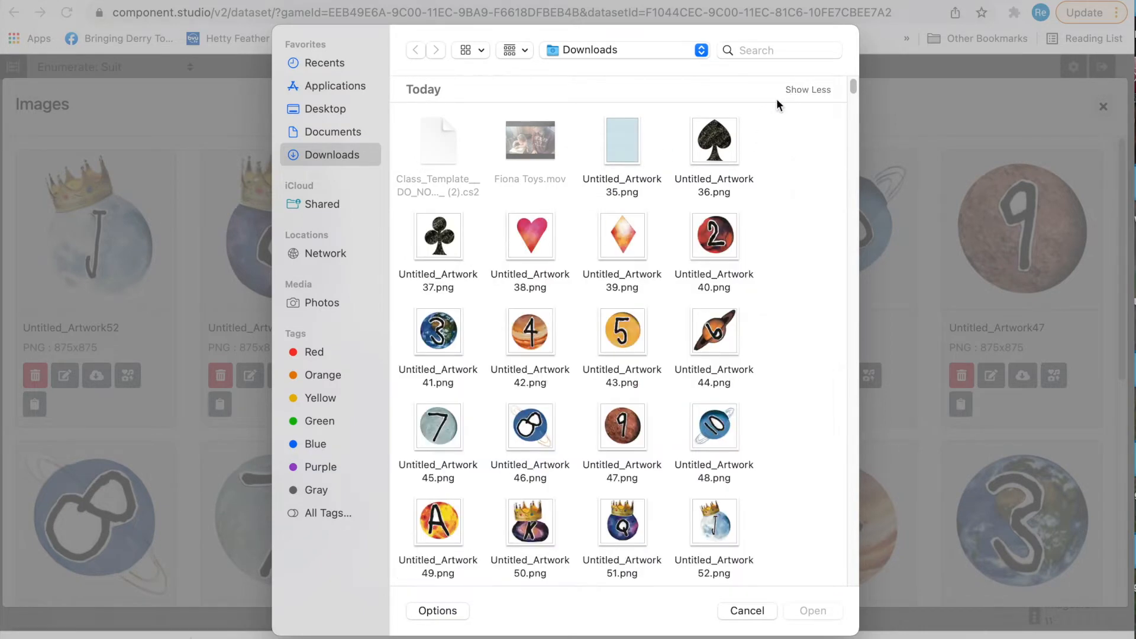
click(714, 142)
shift+click(626, 150)
click(813, 611)
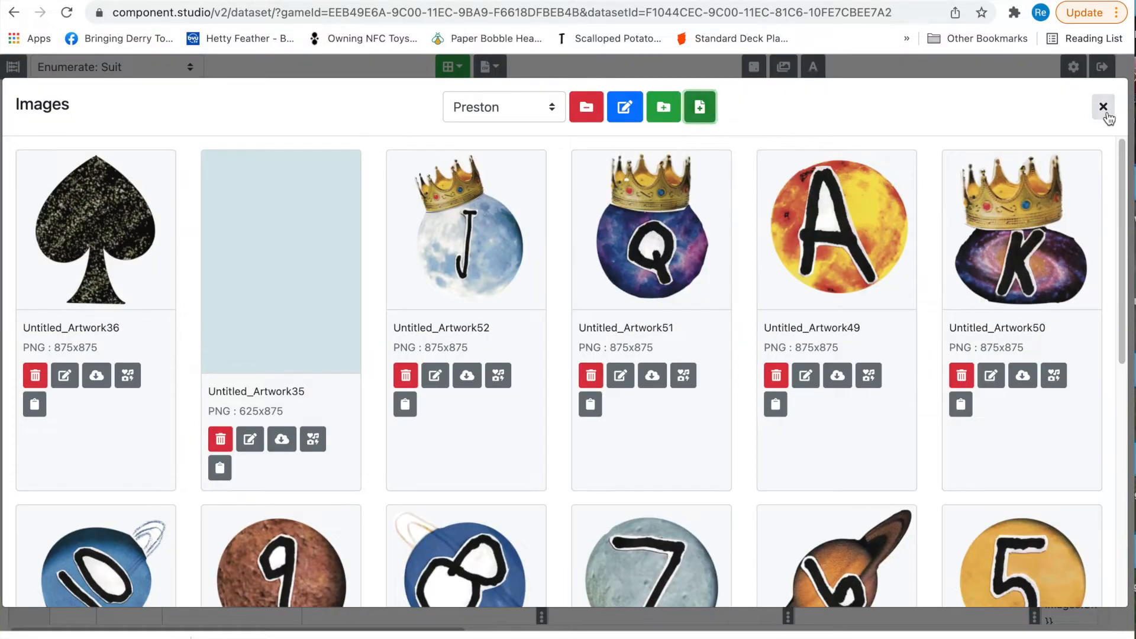
click(1105, 110)
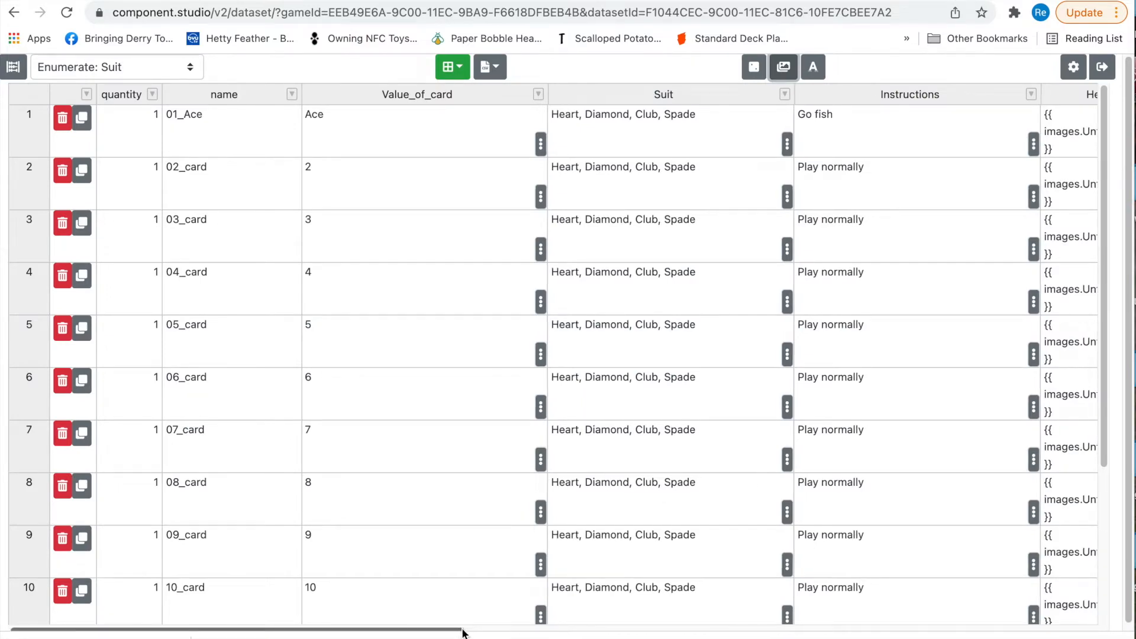
Step: Set the Heart_Back image of the 01_Ace row to Untitled_Artwork35
scroll(496, 615, right, 10)
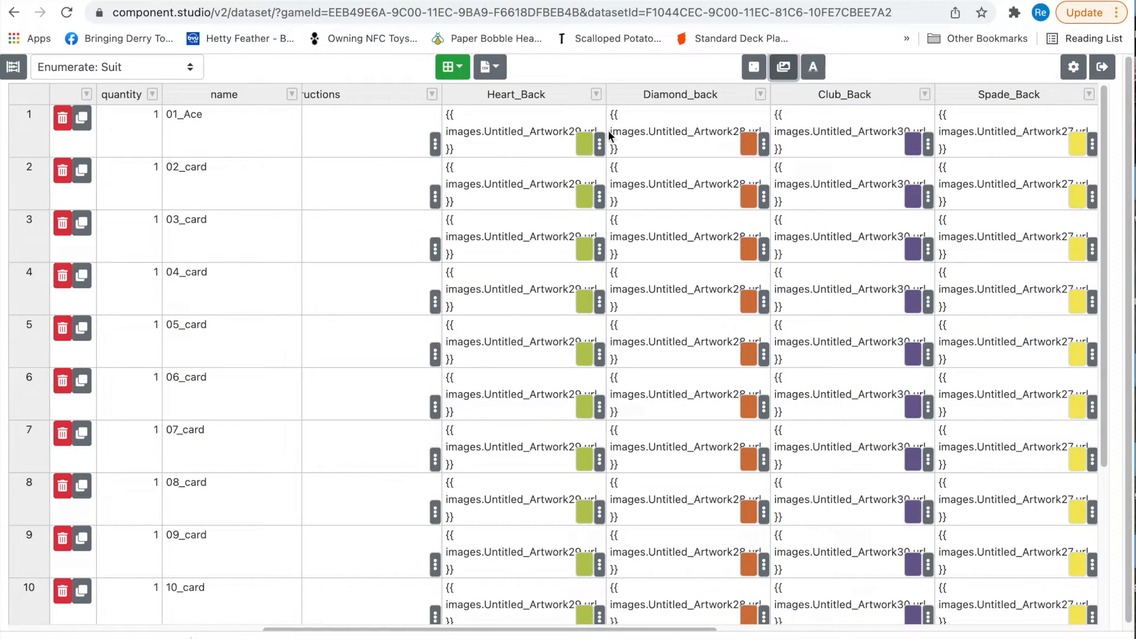
click(507, 153)
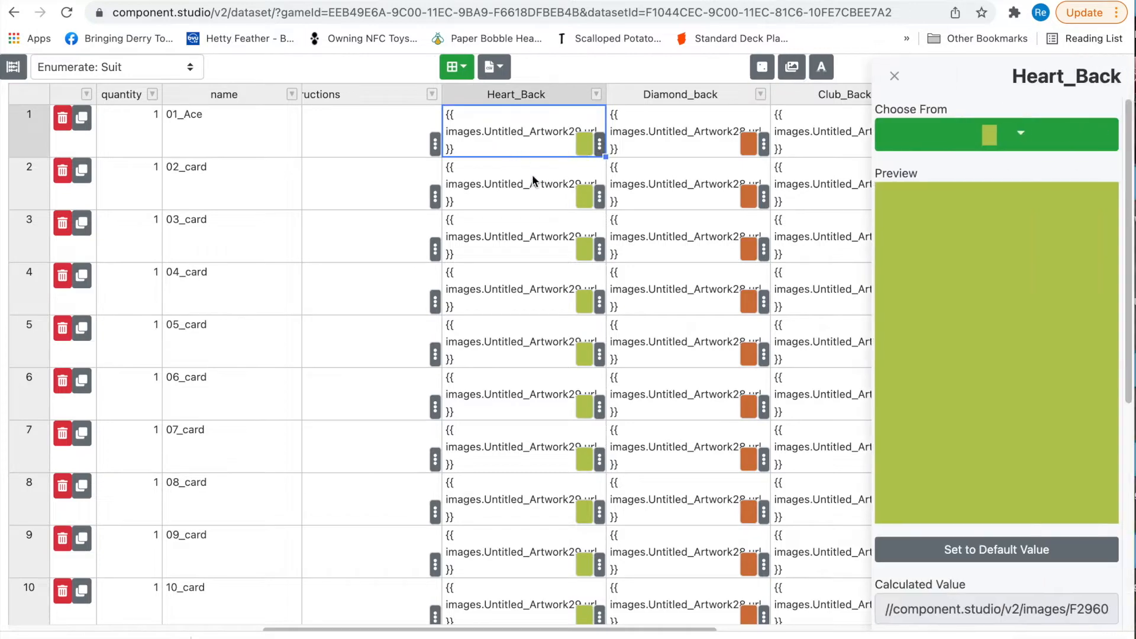
click(1015, 148)
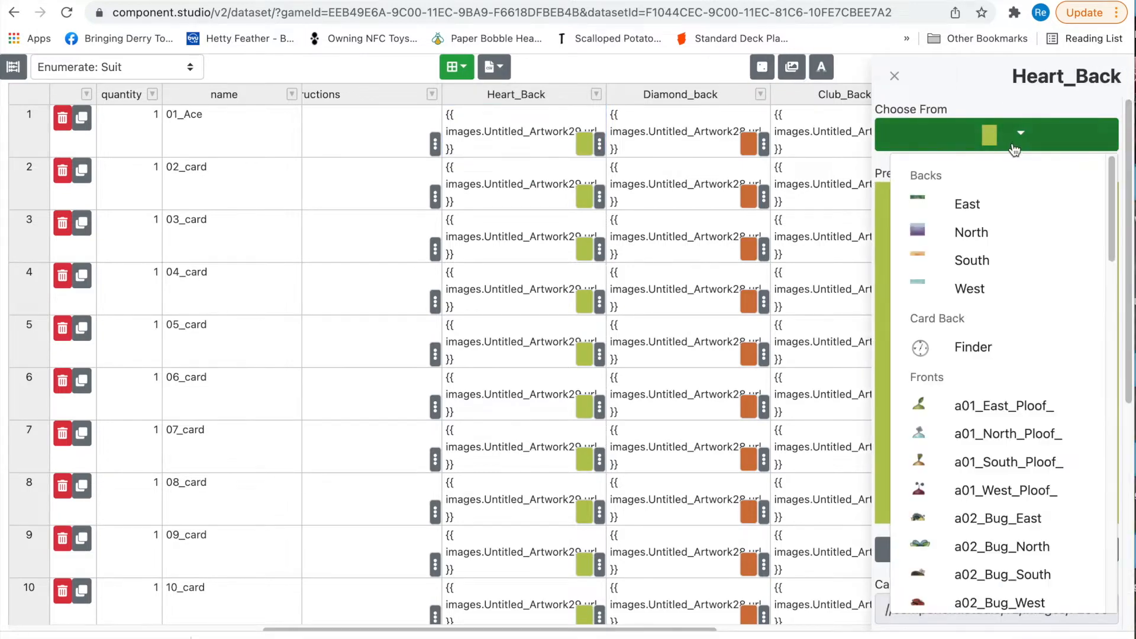
scroll(993, 321, down, 10)
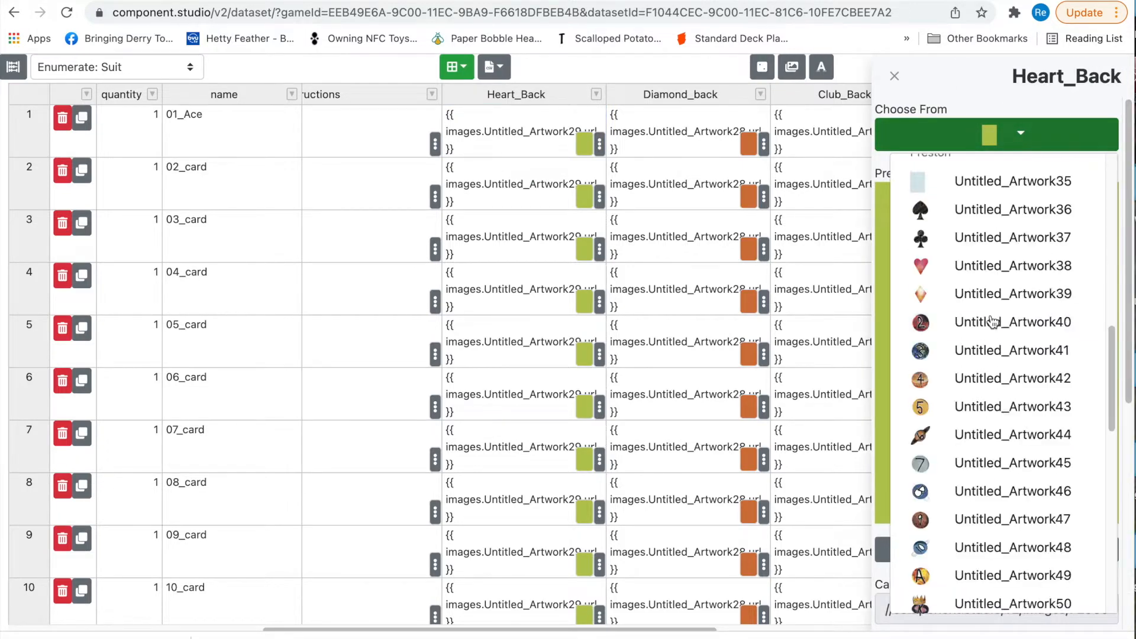
scroll(996, 295, up, 3)
click(996, 282)
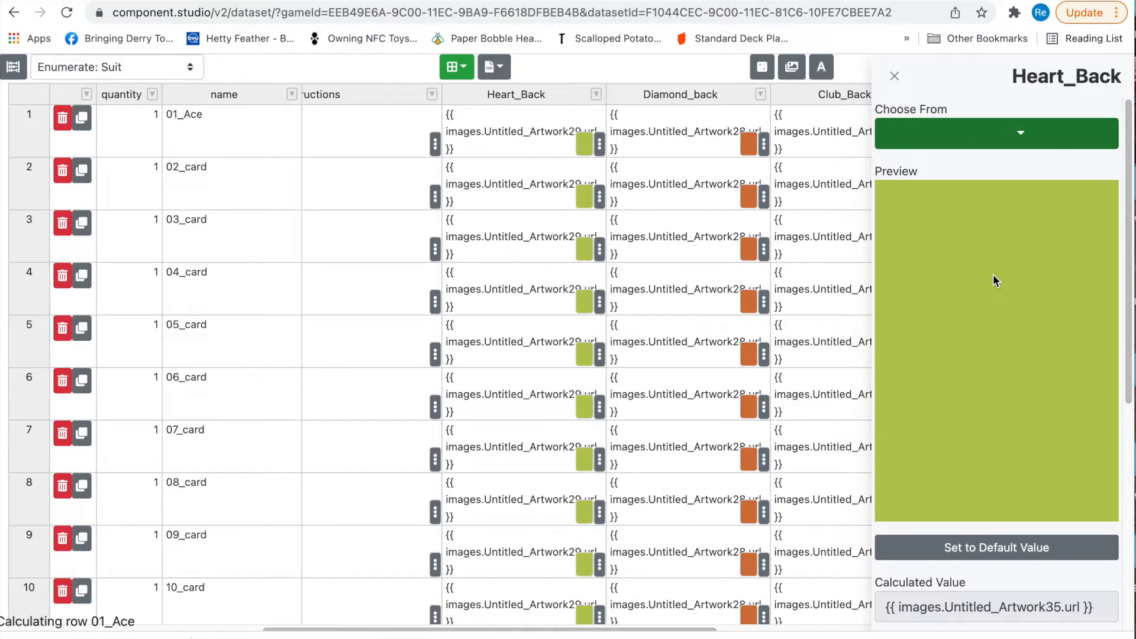
Step: Copy the 01_Ace Heart_Back value, {{ images.Untitled_Artwork35.url }}, into Heart_Back, Diamond_back, Club_Back and Spade_Back for rows 01_Ace to 13_King
click(525, 141)
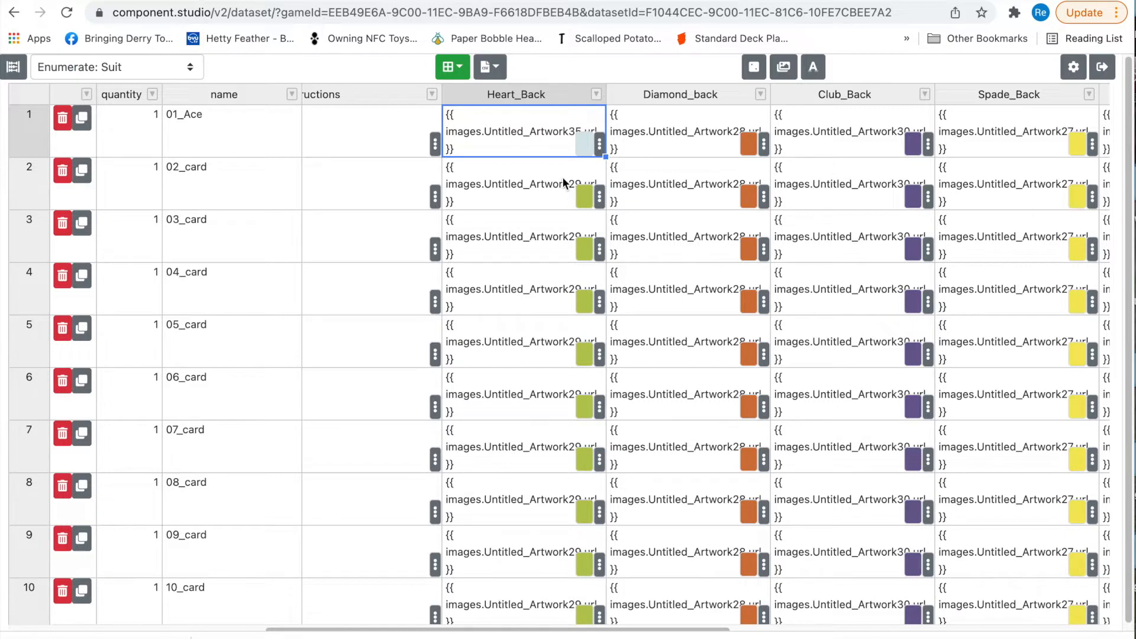
click(788, 261)
drag(545, 147, 1046, 553)
scroll(1073, 629, down, 2)
text({{ images.Untitled_Artwork35.url }})
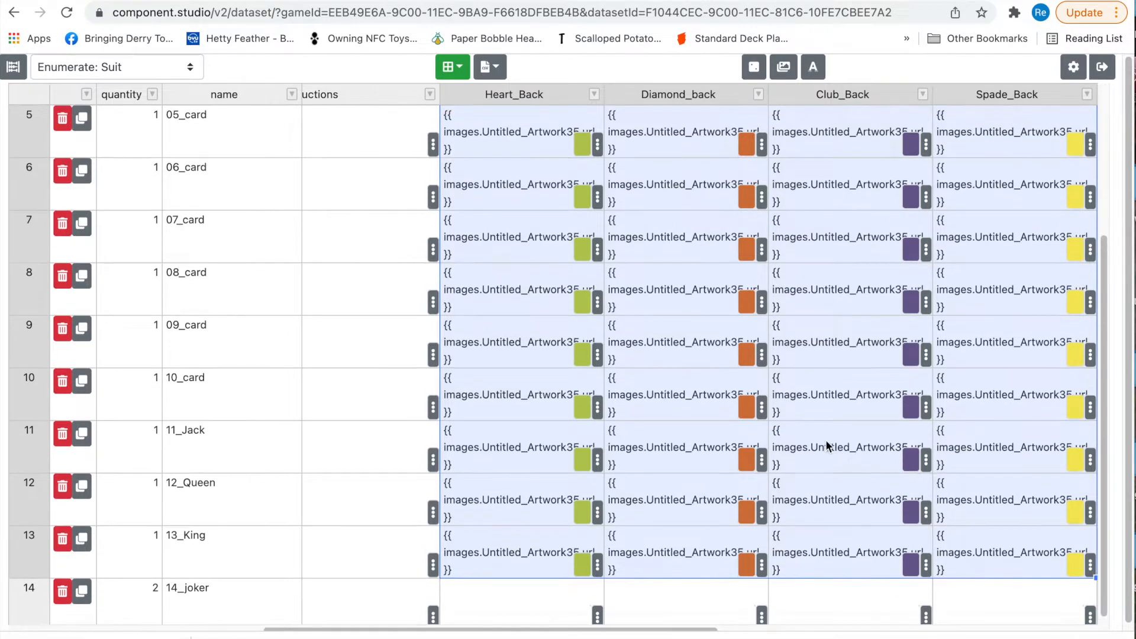
Step: Check the Heart_Back, Diamond_back, Club_Back and Spade_Back images down the rows, then the suit and value image columns
scroll(828, 450, up, 5)
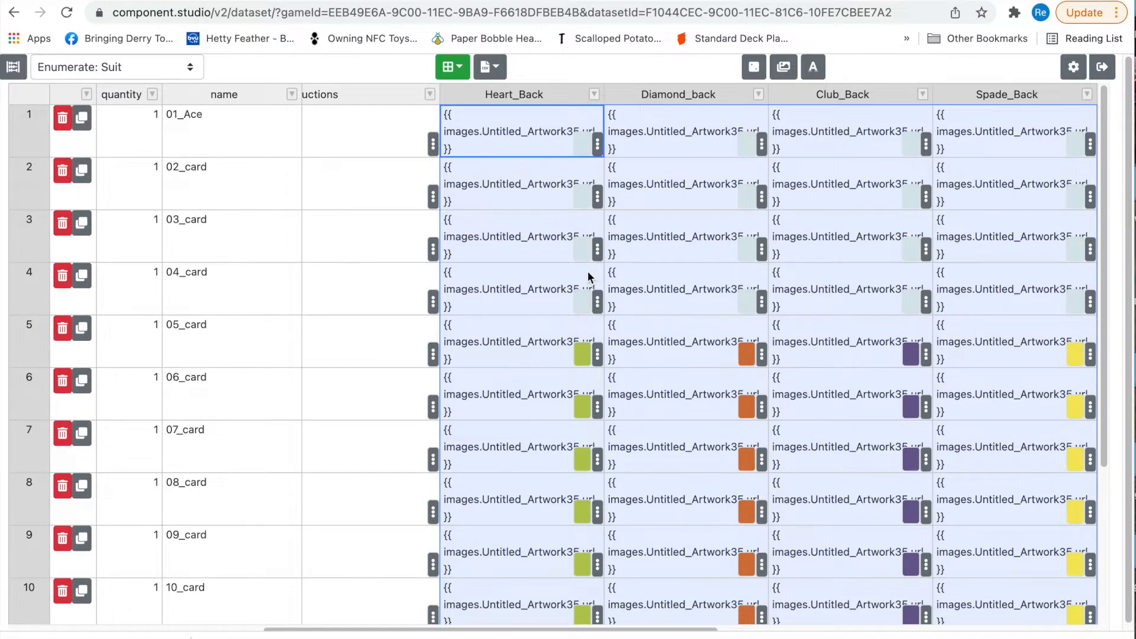
scroll(593, 278, down, 5)
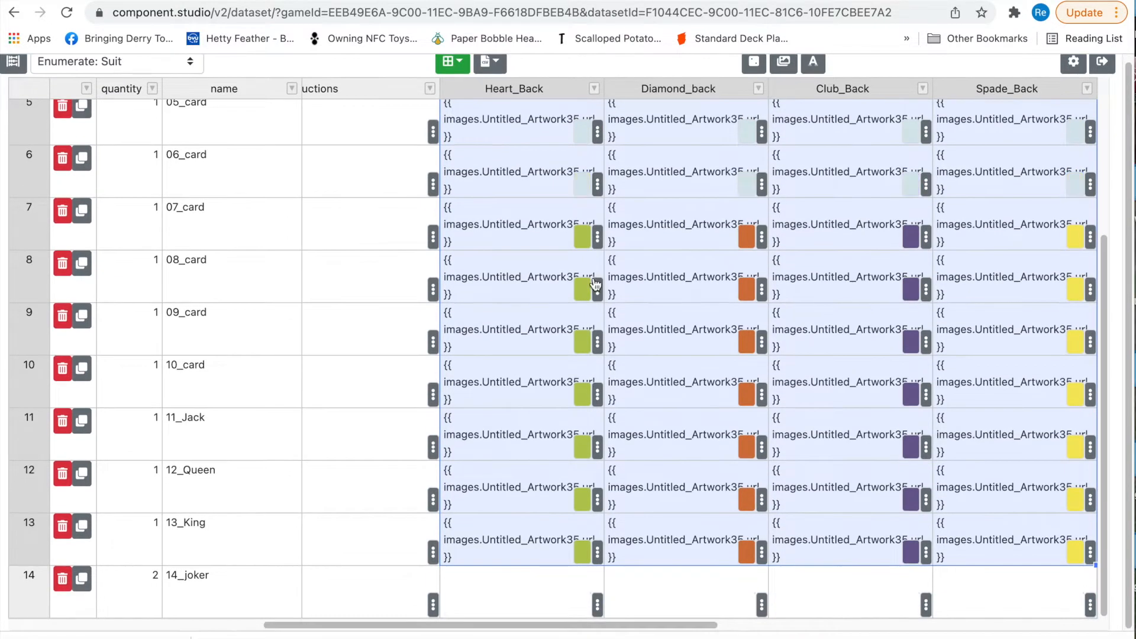
click(622, 390)
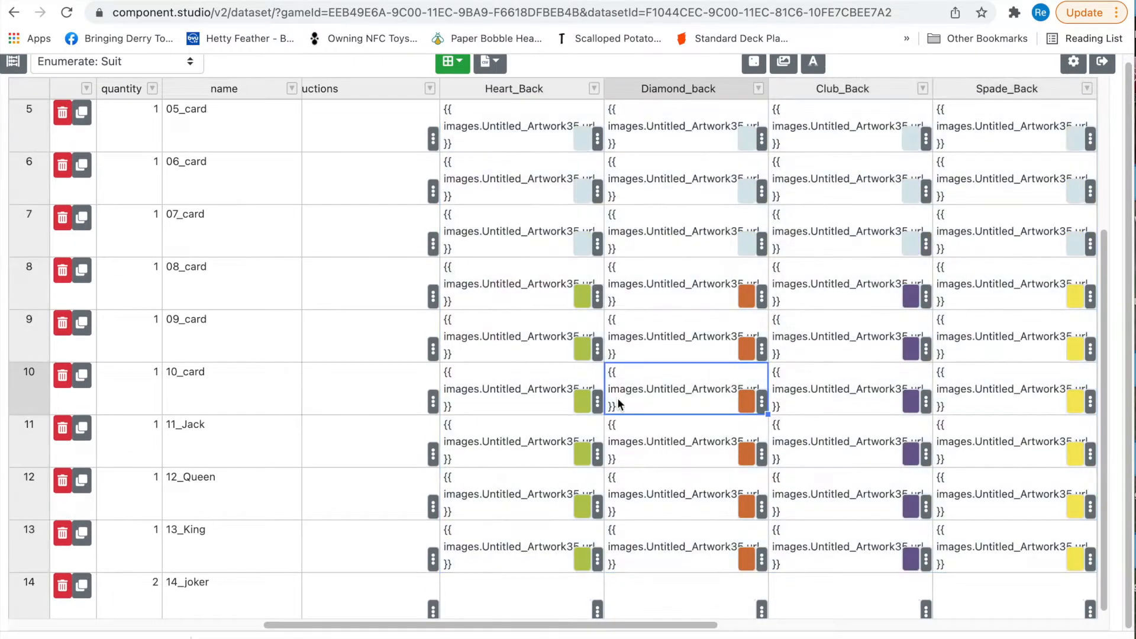
click(299, 292)
scroll(571, 334, right, 10)
scroll(571, 335, up, 5)
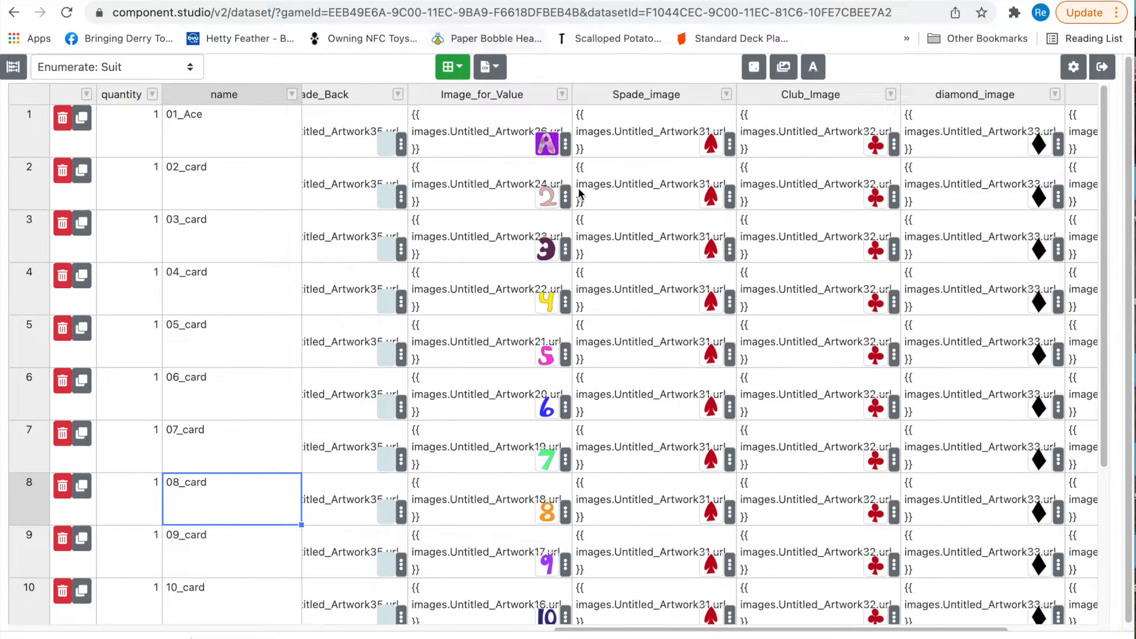
click(565, 153)
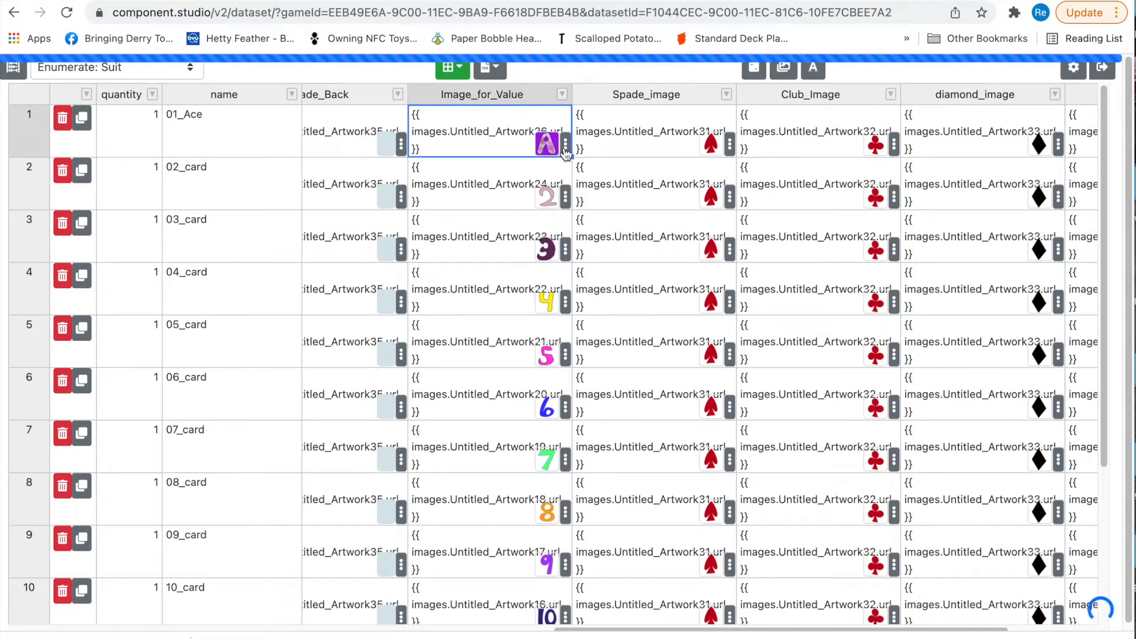
double_click(570, 153)
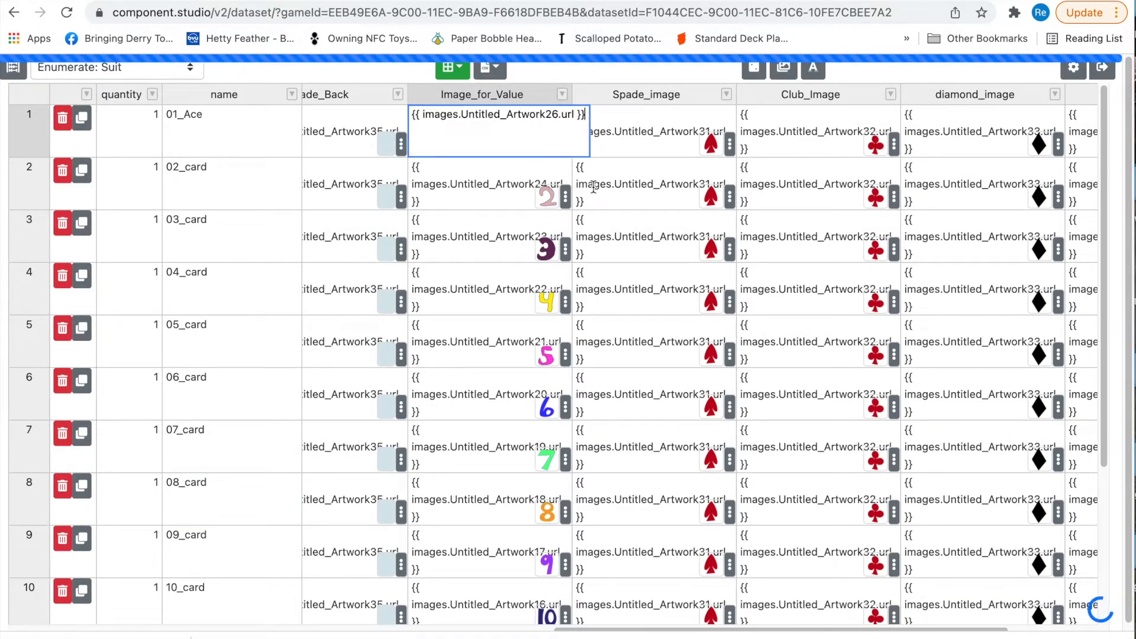
click(530, 190)
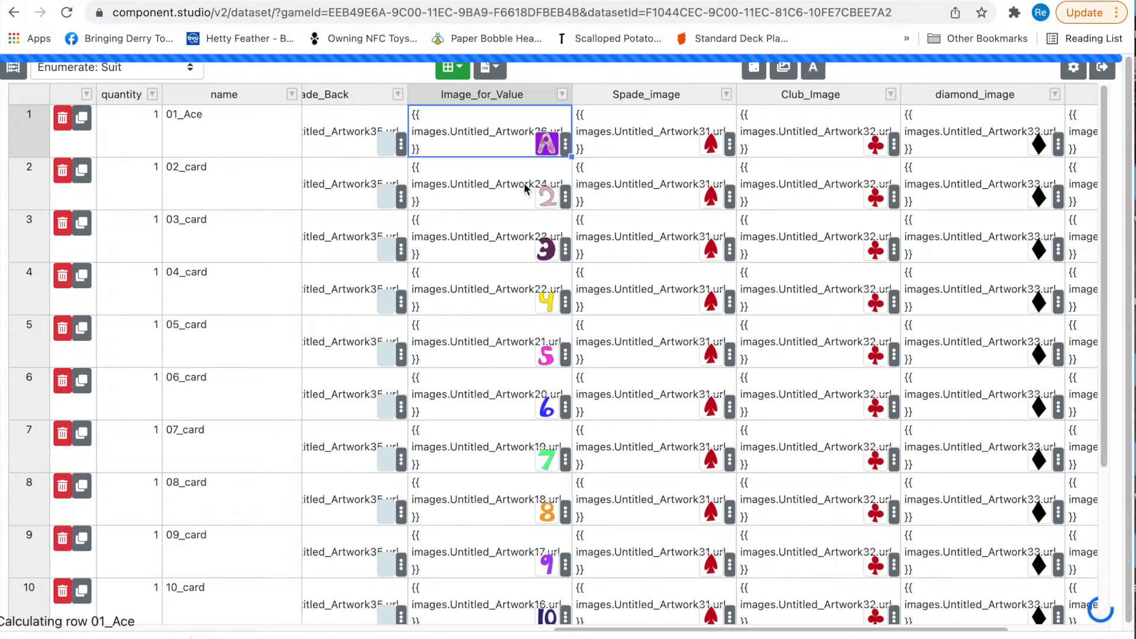
click(564, 153)
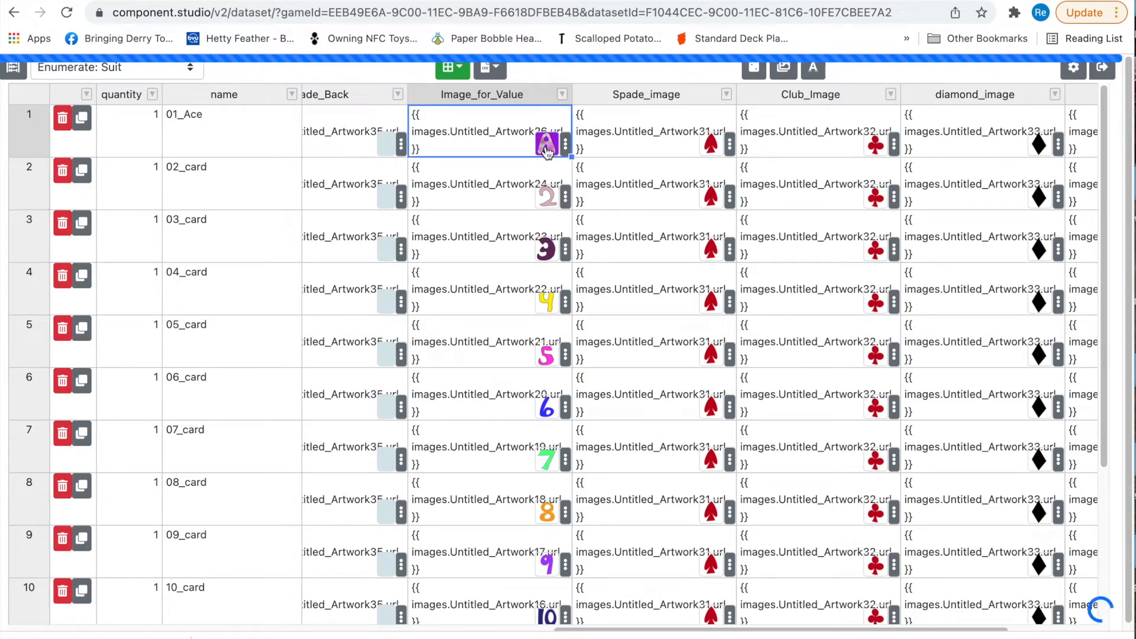
double_click(548, 148)
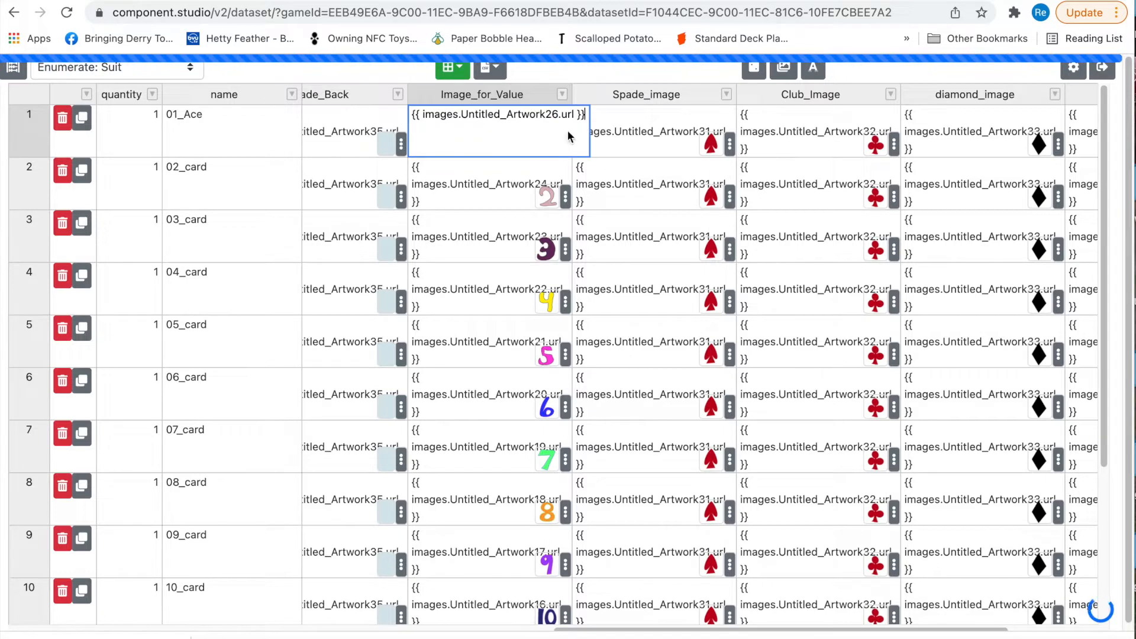
key(Return)
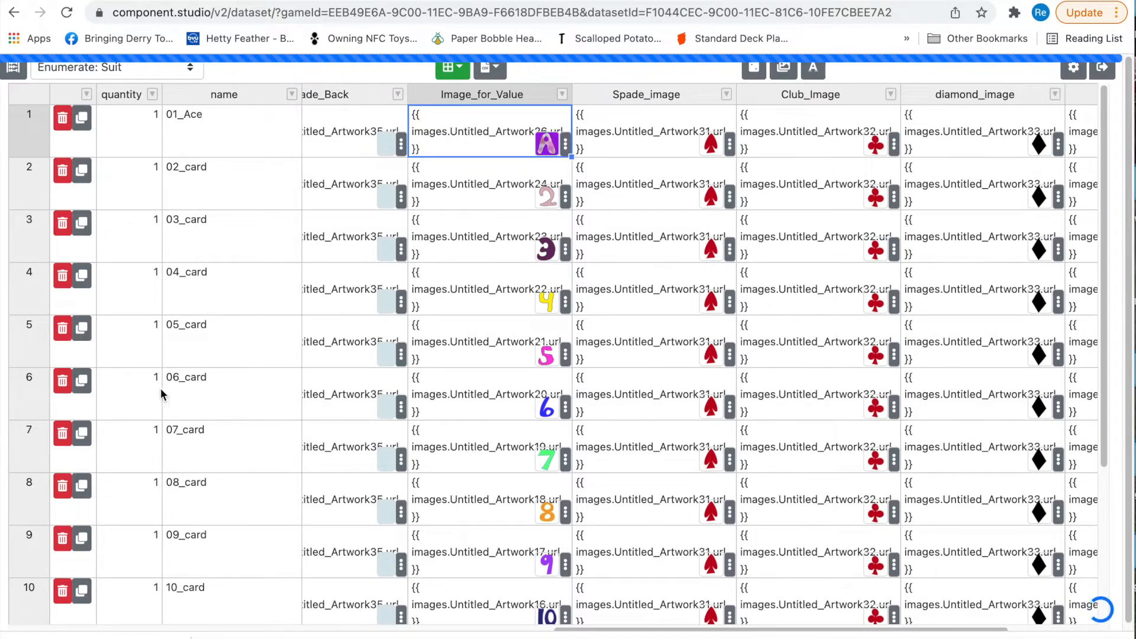
click(155, 394)
click(467, 415)
scroll(468, 418, down, 4)
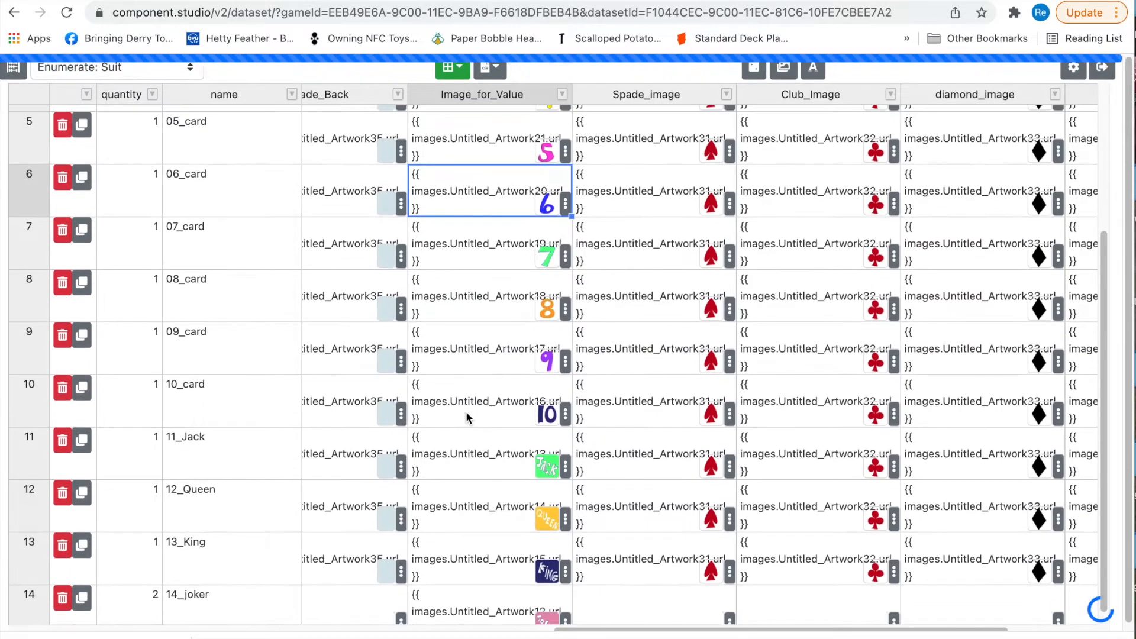
scroll(508, 314, up, 4)
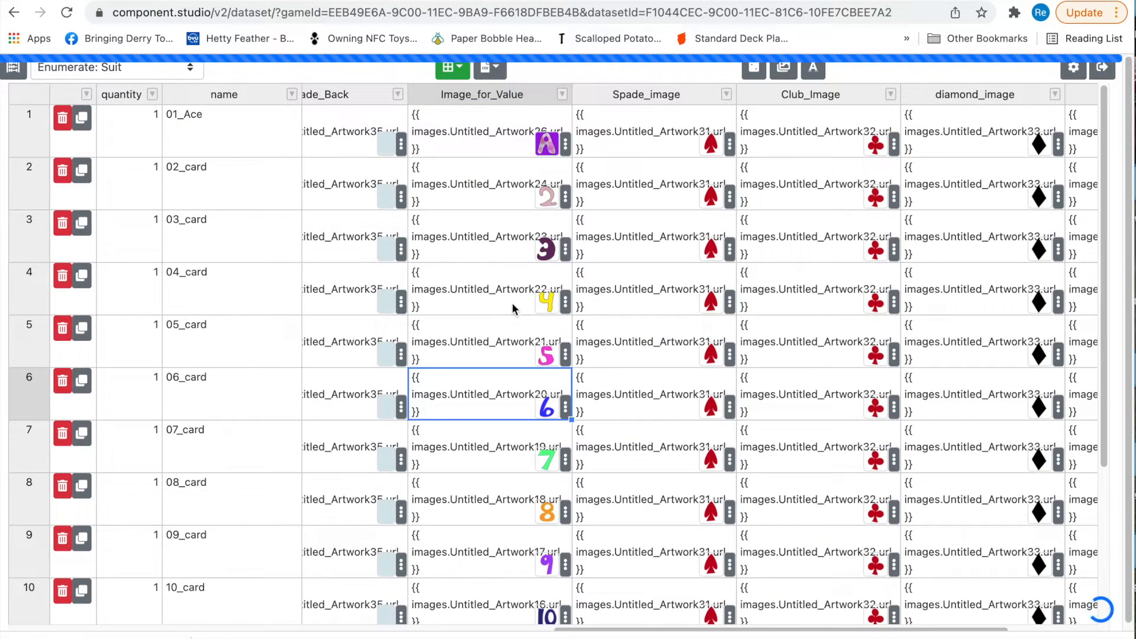
Step: Copy the 01_Ace Spade_image value, {{ images.Untitled_Artwork36.url }}, into Spade_image for rows 02_card to 13_King
mouse_move(556, 632)
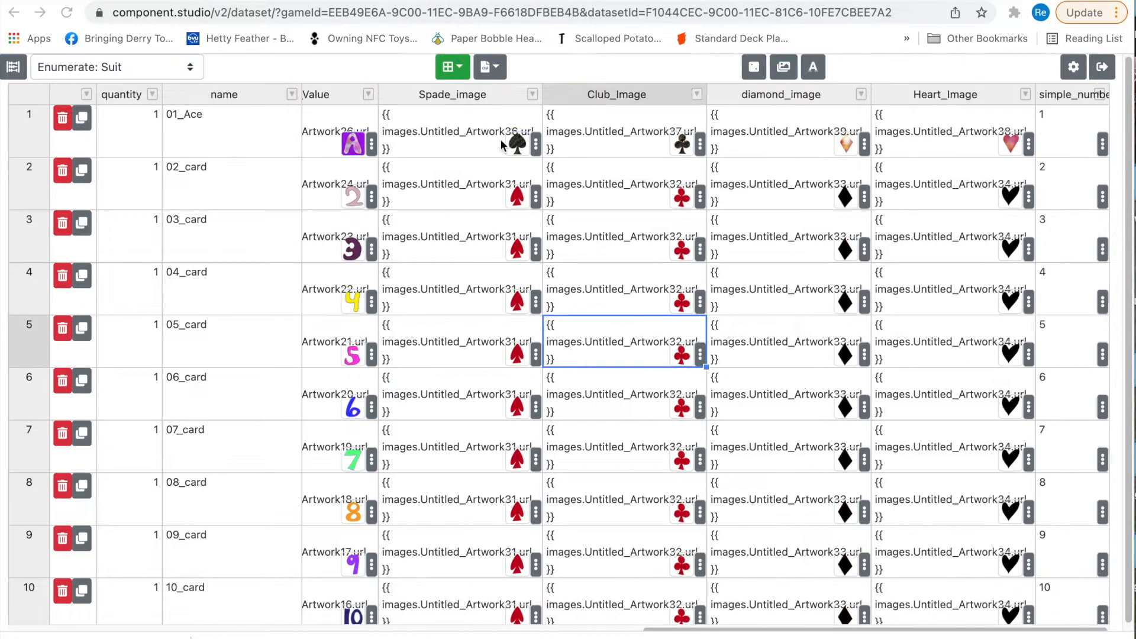
click(429, 144)
drag(426, 184, 480, 571)
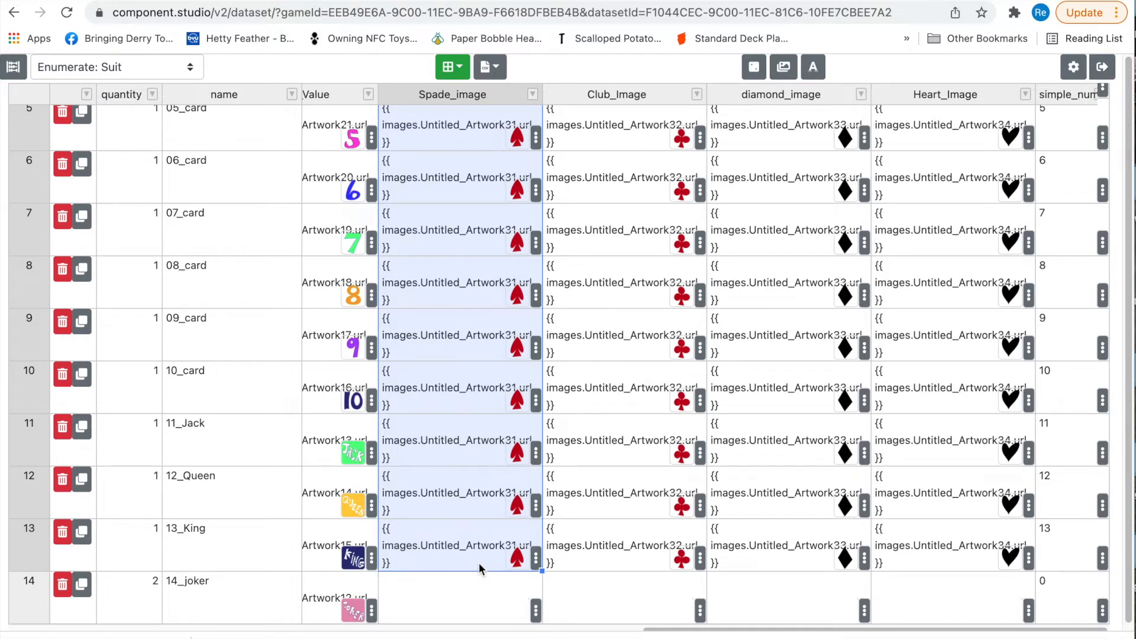
key(ctrl+v)
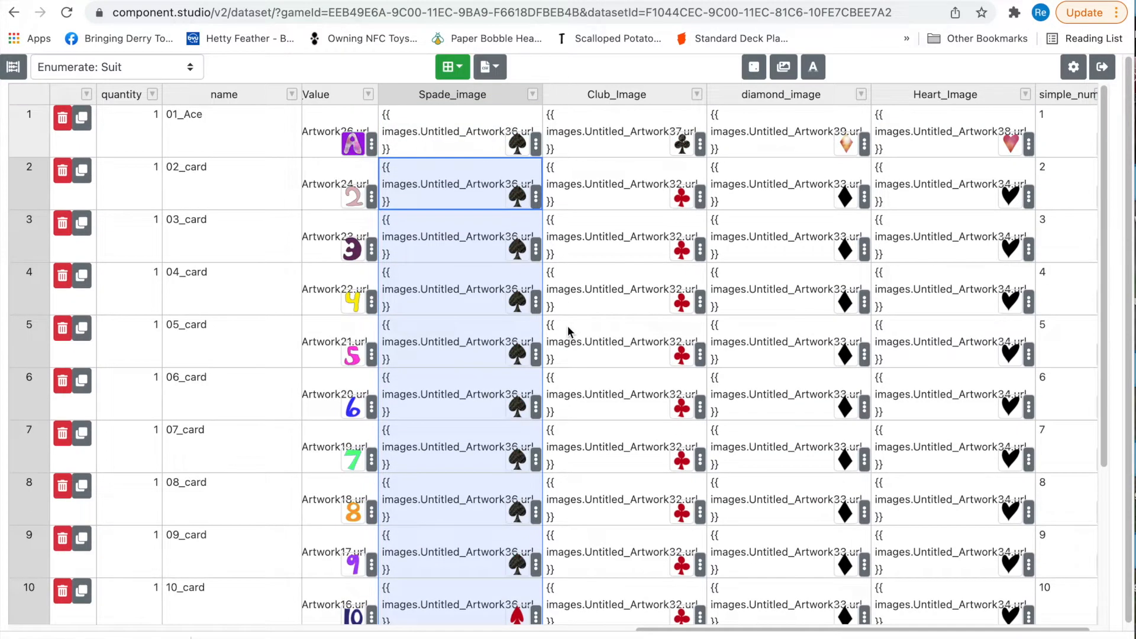
Step: Copy the 01_Ace Club_Image value, {{ images.Untitled_Artwork37.url }}, into Club_Image for rows 02_card to 13_King
click(600, 140)
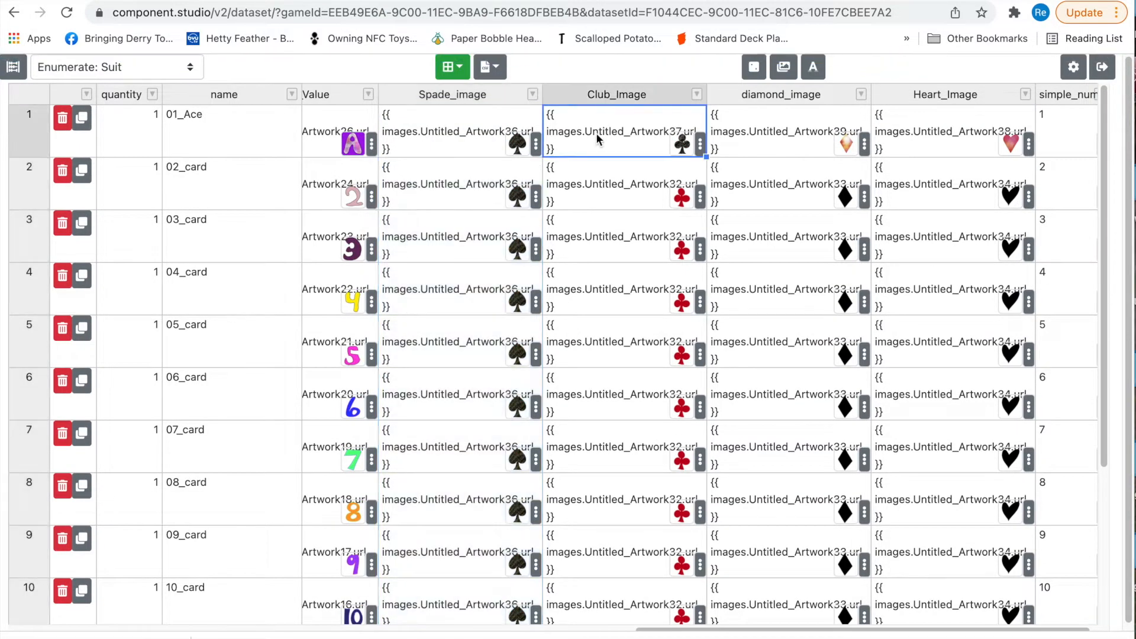
click(598, 171)
click(623, 311)
drag(597, 195, 610, 555)
text({{ images.Untitled_Artwork37.url }} {{ images.Untitled_Artwork37.url }} {{ images.Untitled_Artwork37.url }} {{ images.Untitled_Artwork37.url }} {{ images.Untitled_Artwork37.url }} {{ images.Untitled_Artwork37.url }} {{ images.Untitled_Artwork37.url }} {{ images.Untitled_Artwork37.url }} {{ images.Untitled_Artwork37.url }} {{ images.Untitled_Artwork37.url }} {{ images.Untitled_Artwork37.url }} {{ images.Untitled_Artwork37.url }})
scroll(667, 391, up, 3)
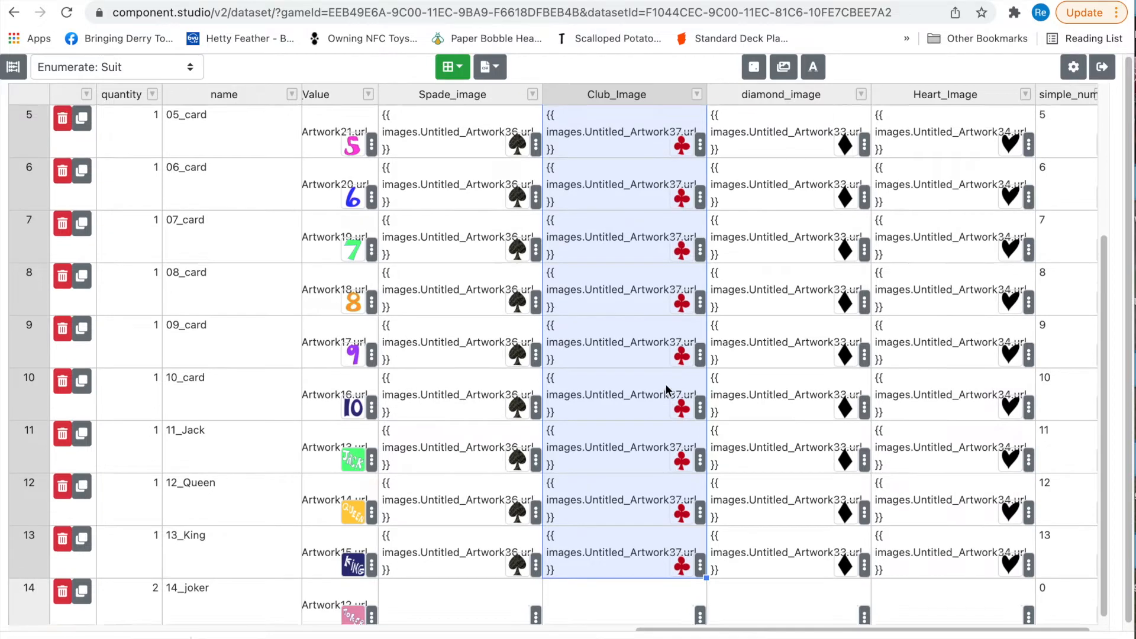
scroll(667, 390, up, 1)
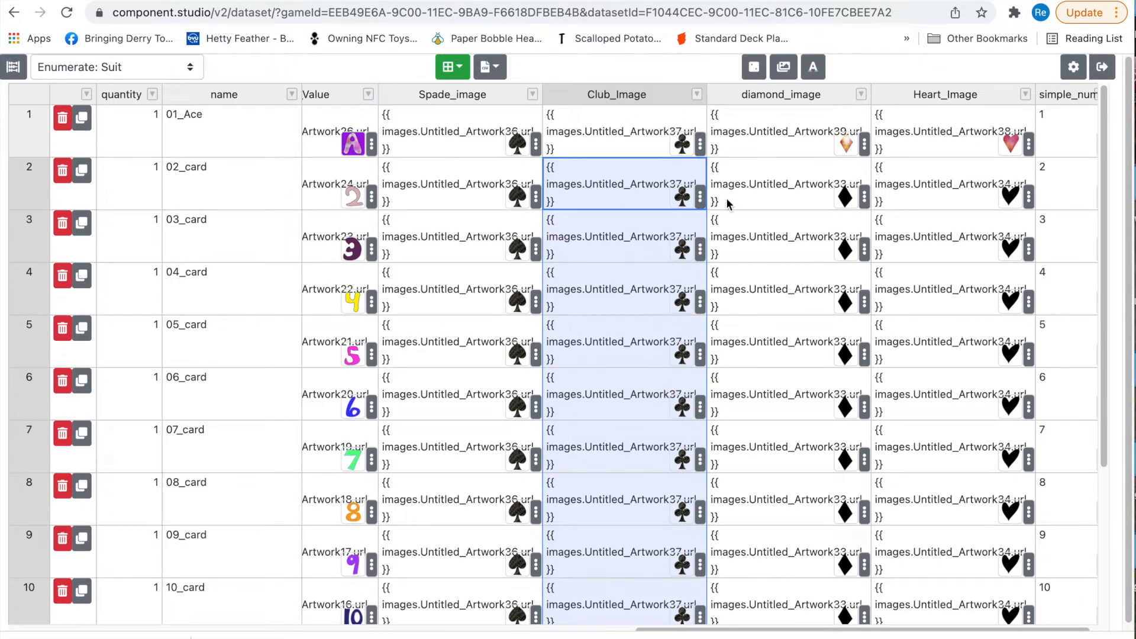
Step: Copy the 01_Ace diamond_image value, {{ images.Untitled_Artwork39.url }}, into diamond_image for rows 02_card to 13_King
click(774, 145)
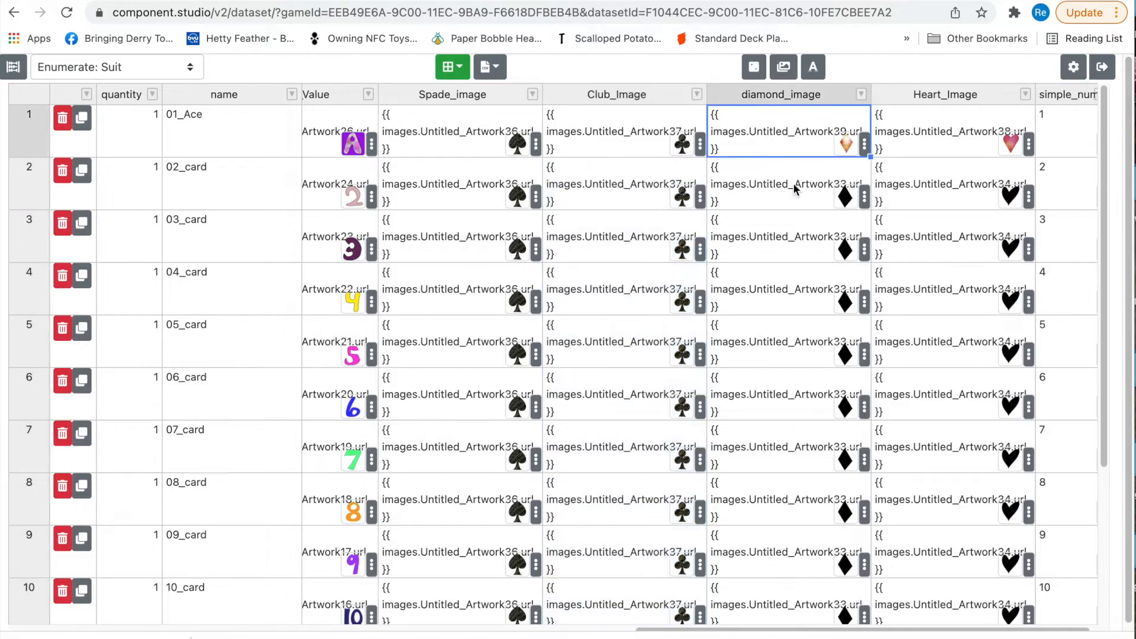
drag(751, 194, 770, 555)
text({{ images.Untitled_Artwork39.url }})
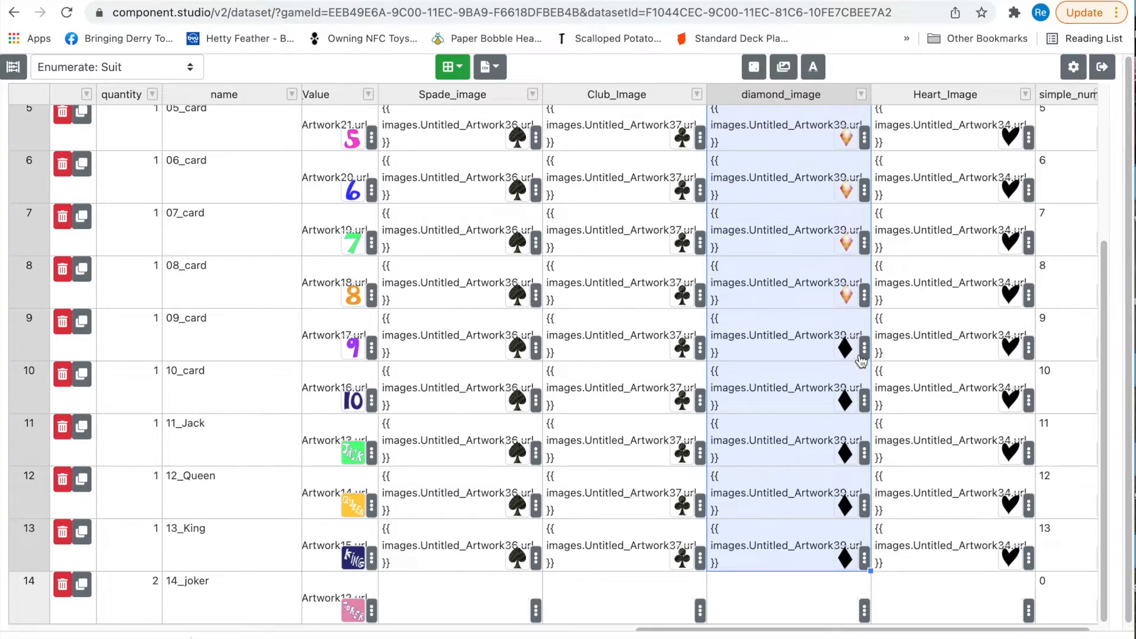
scroll(861, 362, up, 4)
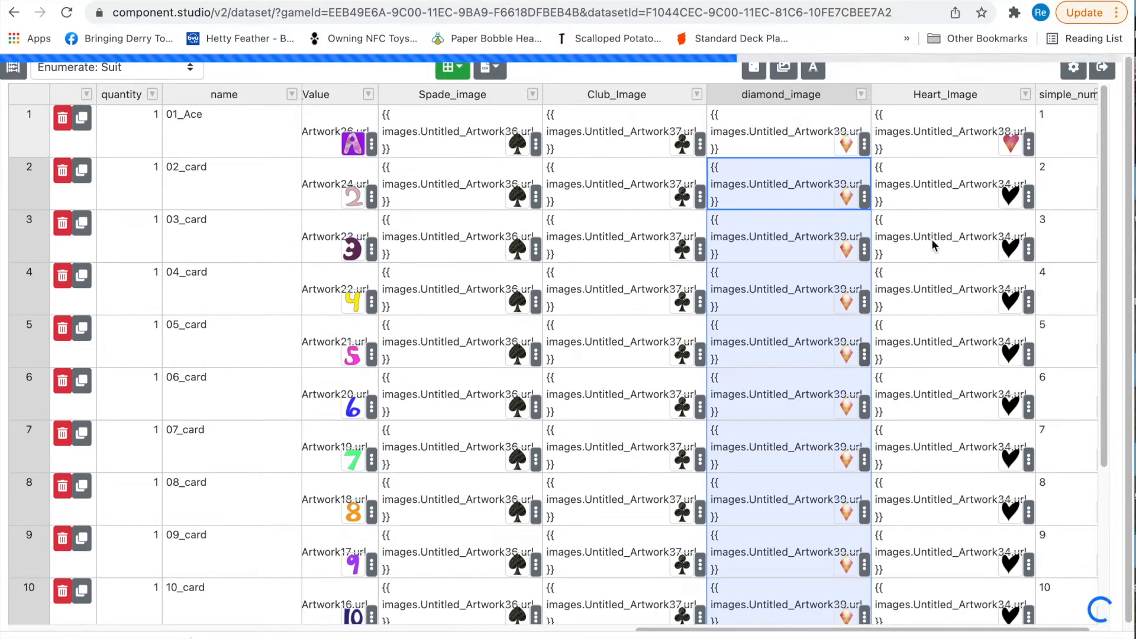
Step: Copy the 01_Ace Heart_Image value, {{ images.Untitled_Artwork38.url }}, into Heart_Image for rows 02_card to 13_King
click(926, 140)
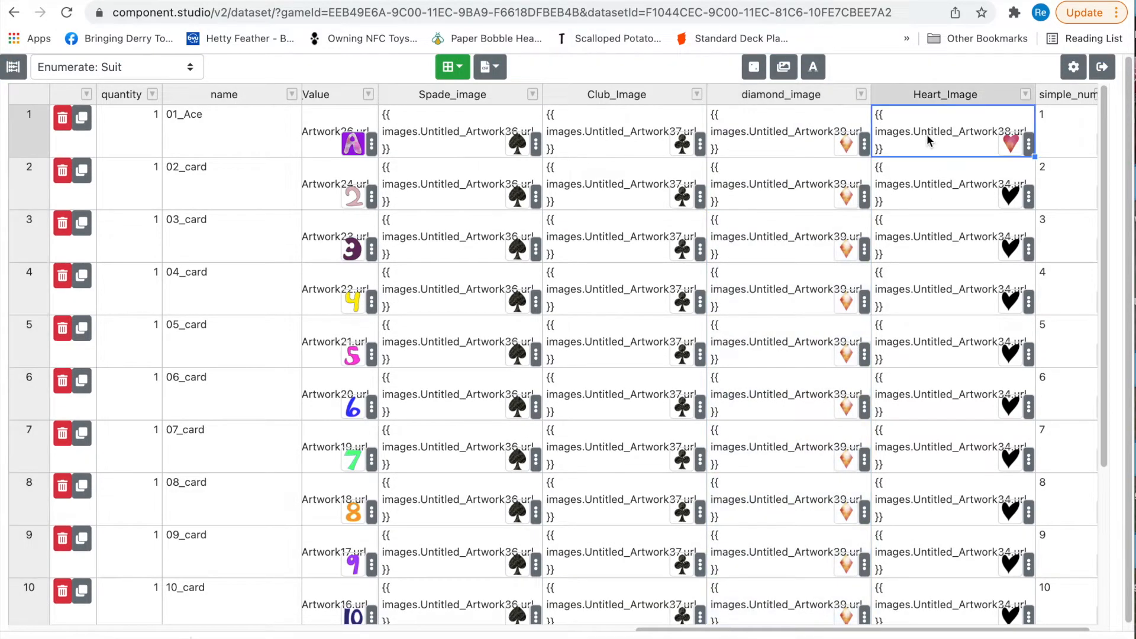
click(928, 195)
click(926, 276)
drag(912, 196, 937, 557)
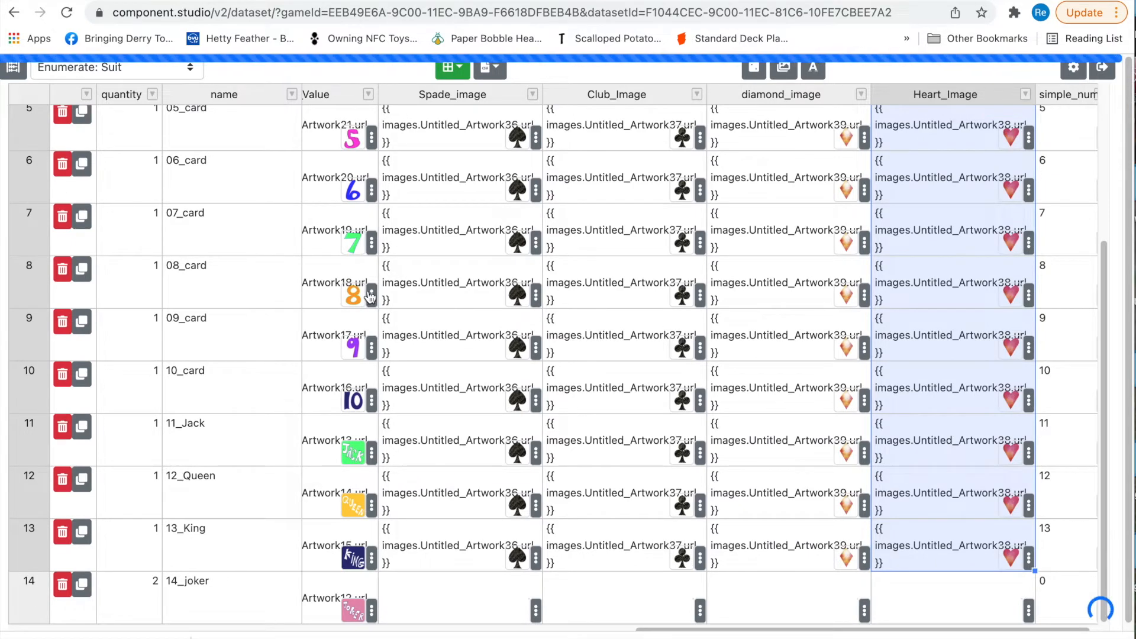
Step: Set the Image_for_Value image of the 01_Ace row to Untitled_Artwork49
drag(694, 630, 516, 635)
scroll(662, 383, up, 3)
scroll(661, 383, up, 2)
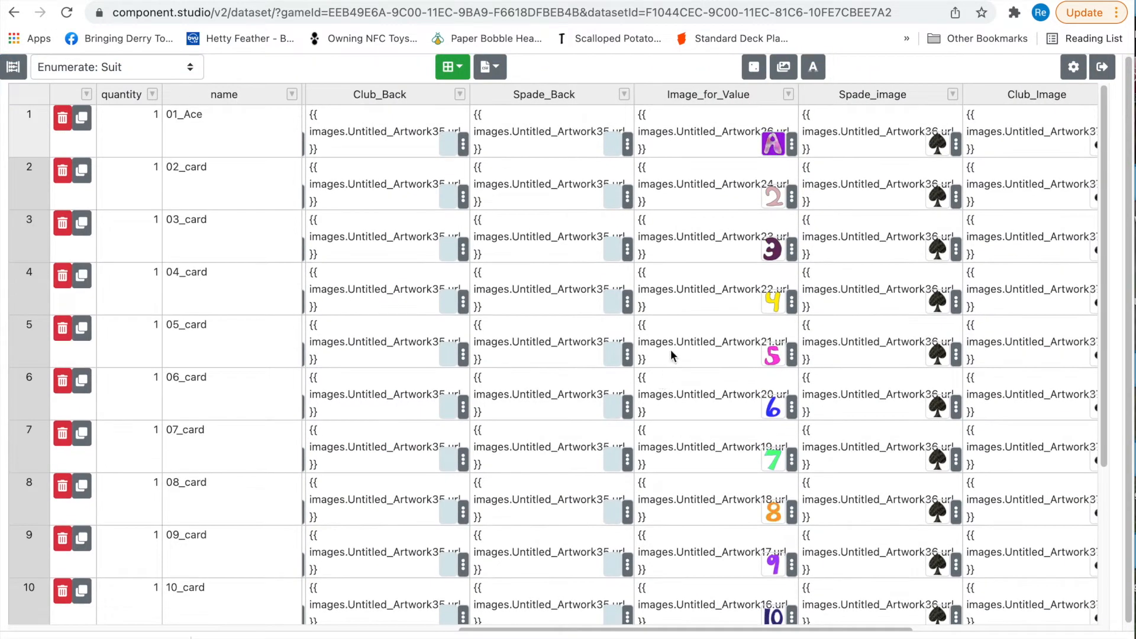
click(792, 148)
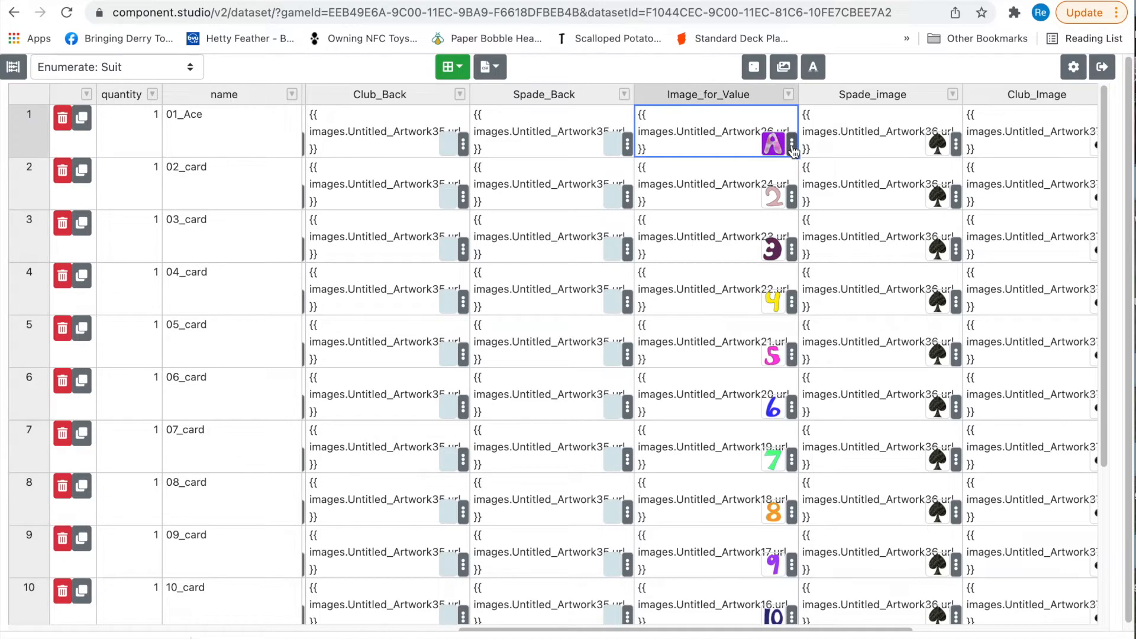
click(1015, 142)
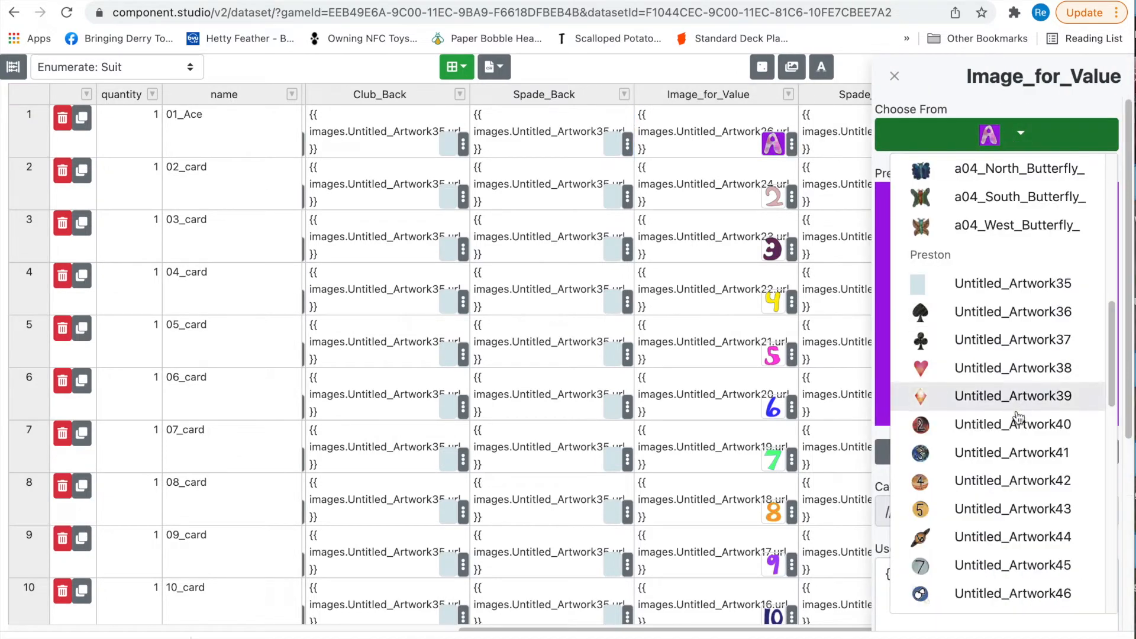
scroll(984, 549, down, 5)
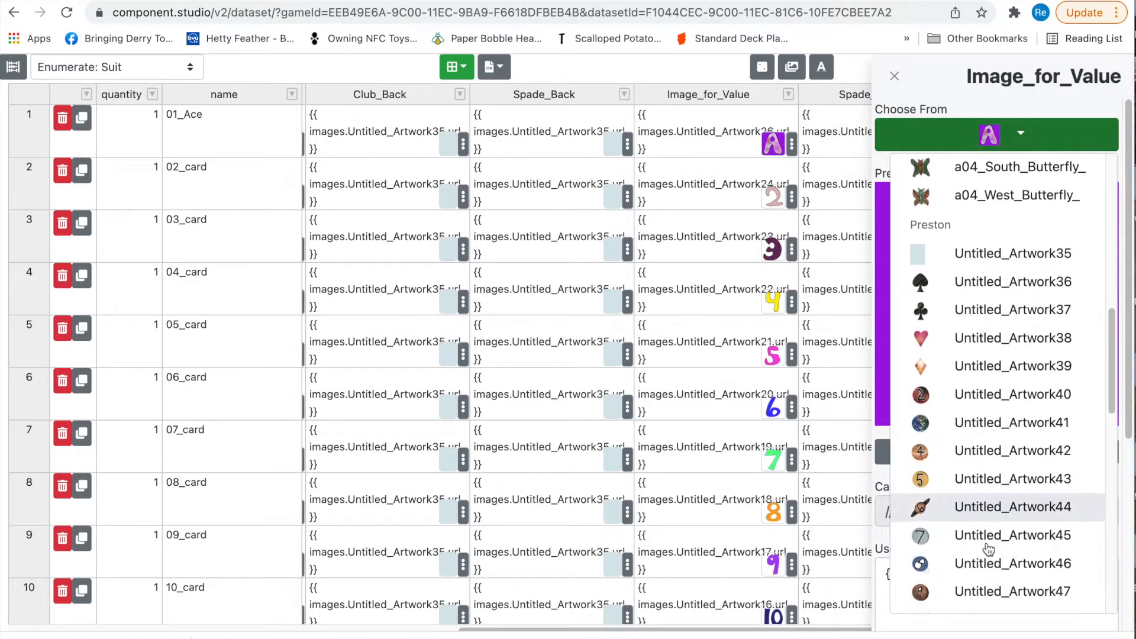
click(960, 469)
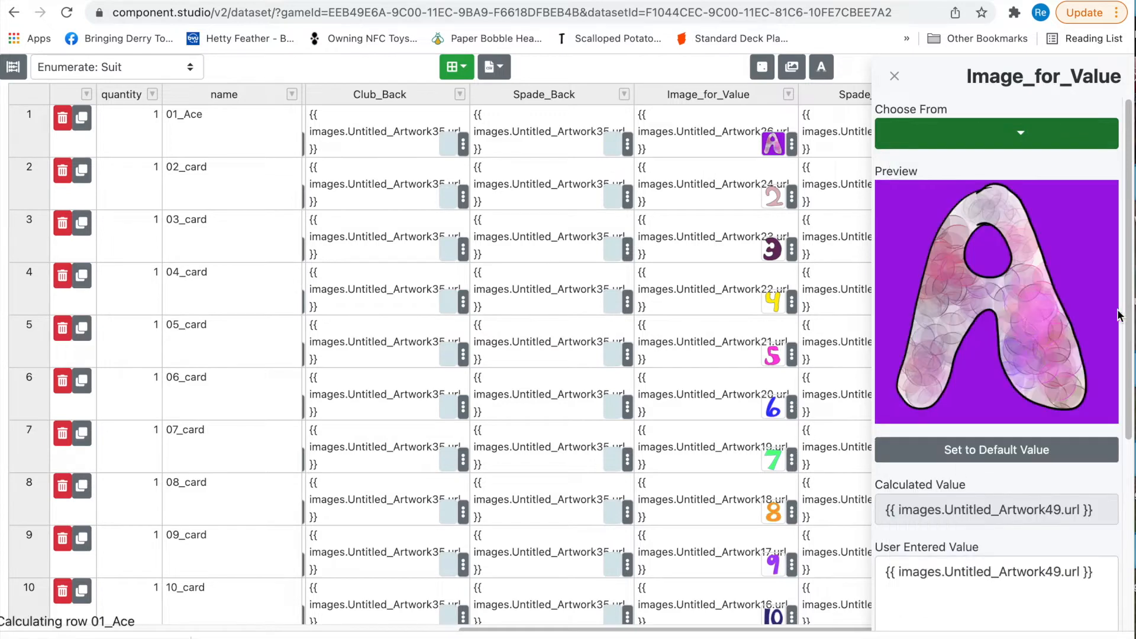
Step: Set the Image_for_Value image of the 02_card row to Untitled_Artwork40
click(784, 200)
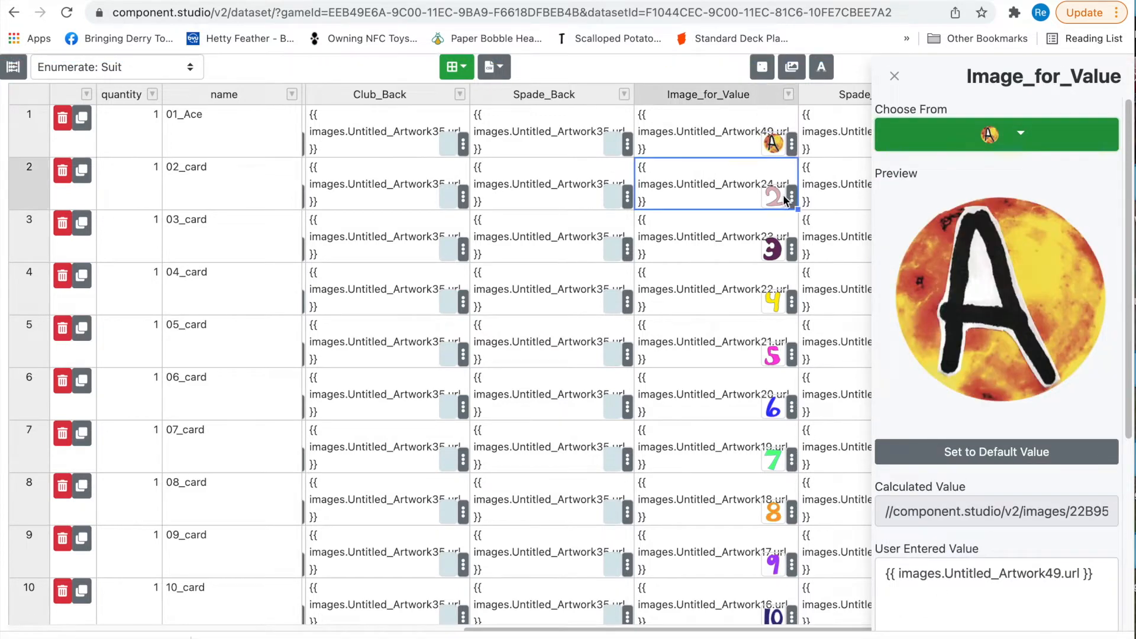
click(1083, 133)
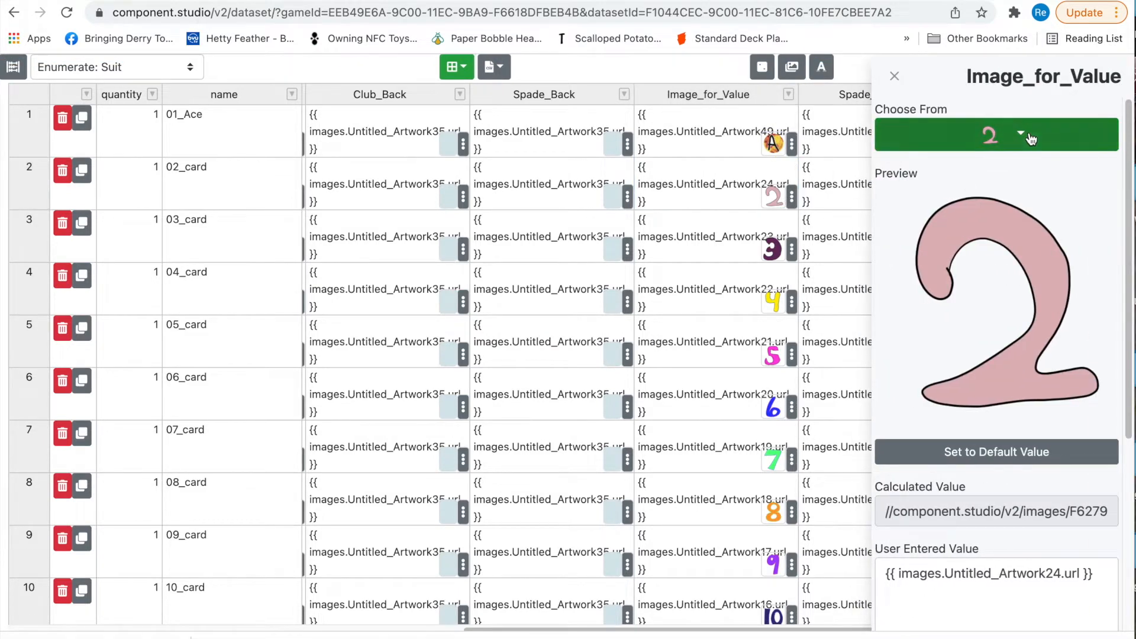
scroll(981, 521, down, 5)
scroll(980, 521, down, 5)
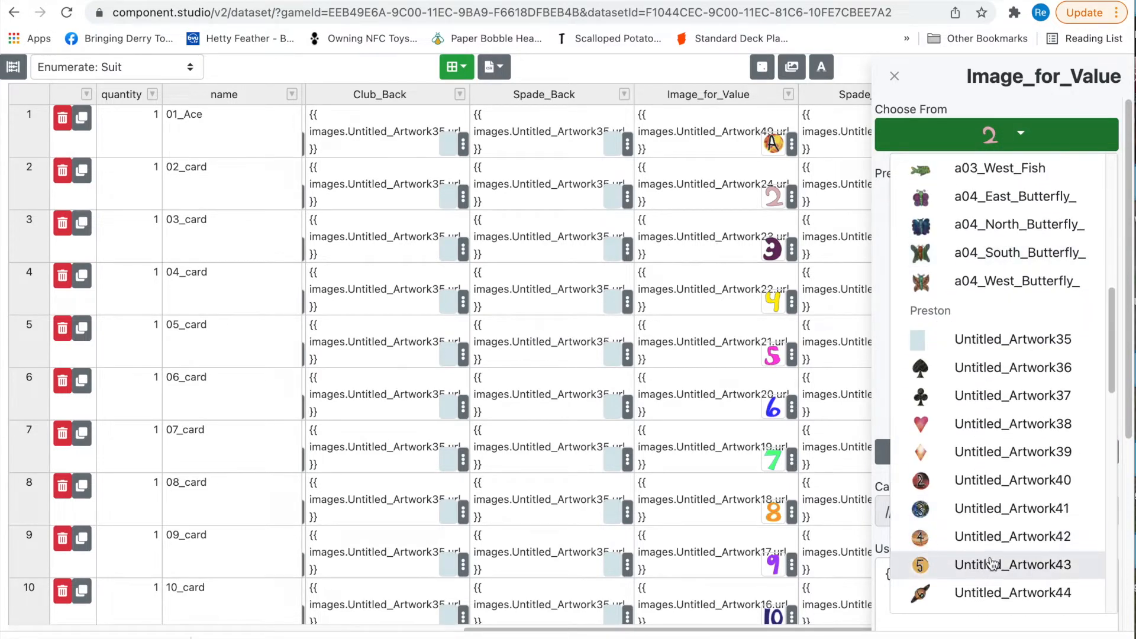
click(980, 480)
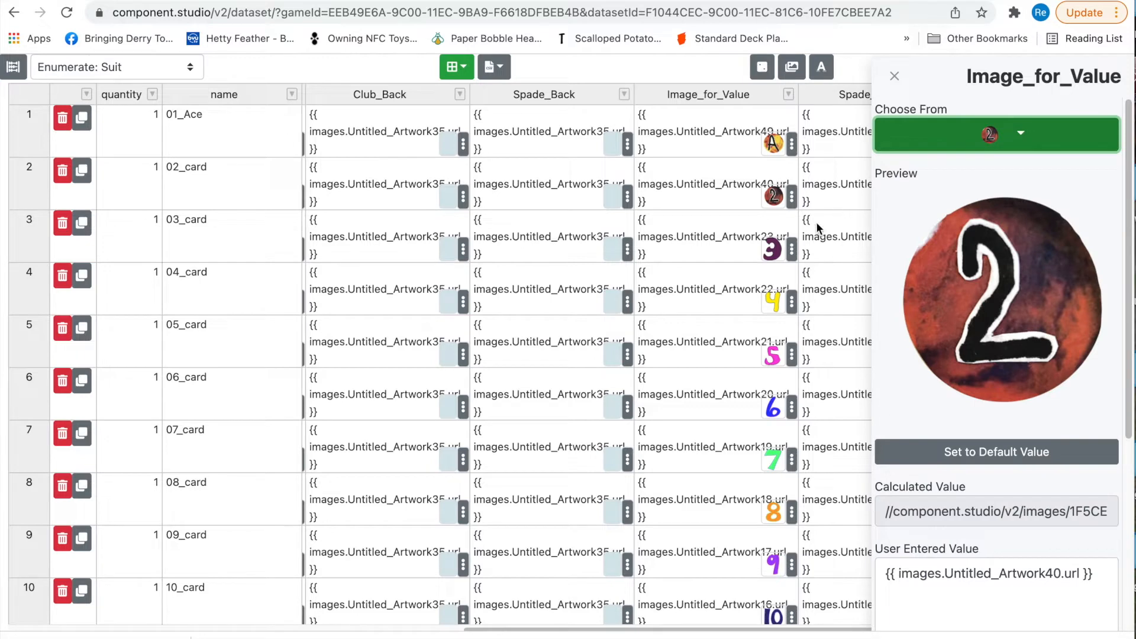
Step: Open the deck's font library from its font palette and browse the fonts in the Monospaced category
mouse_move(520, 632)
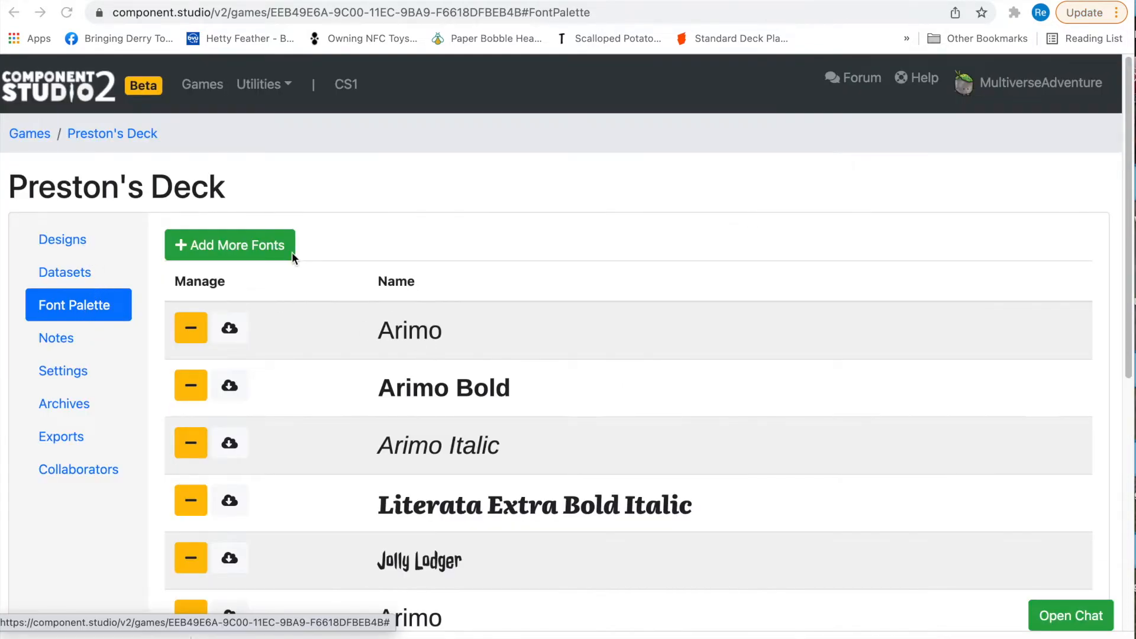
click(271, 242)
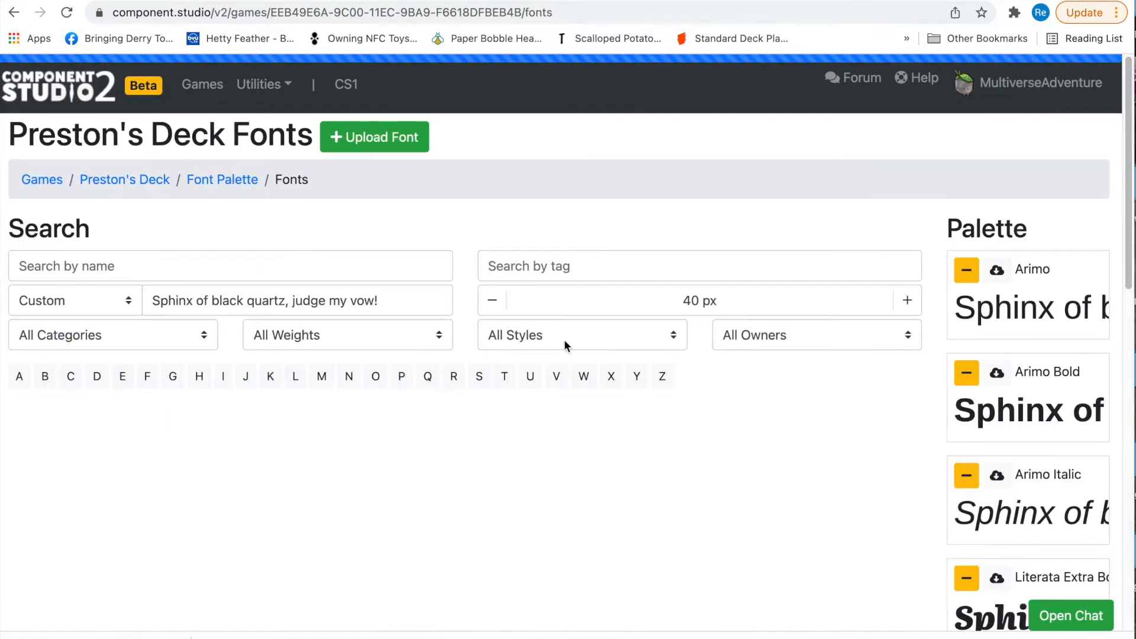
click(192, 335)
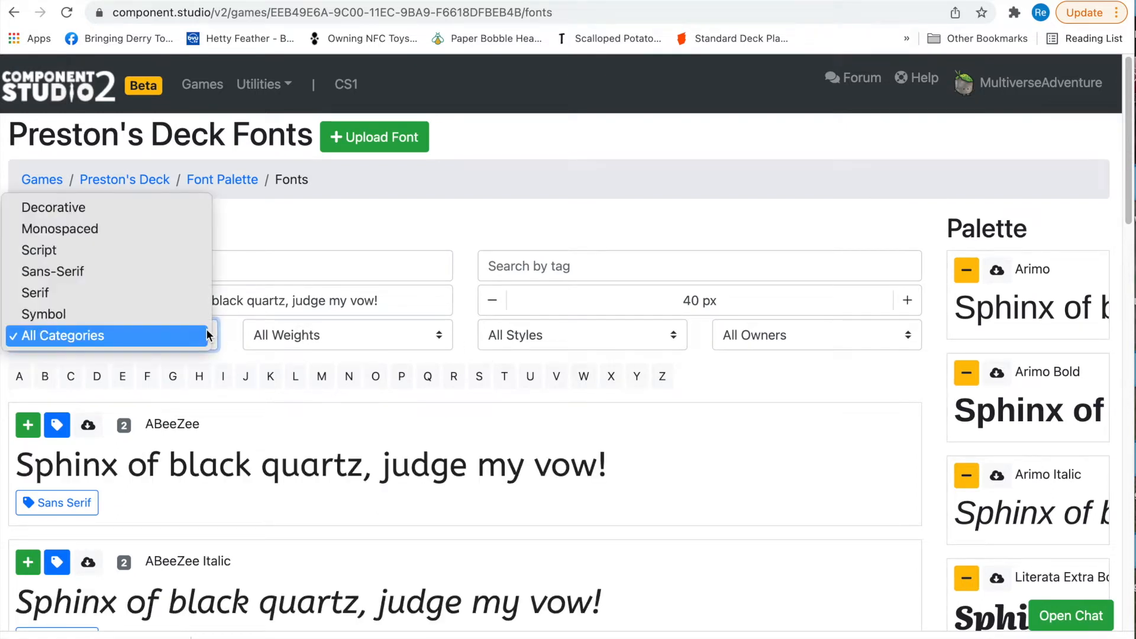
click(95, 229)
scroll(95, 230, down, 3)
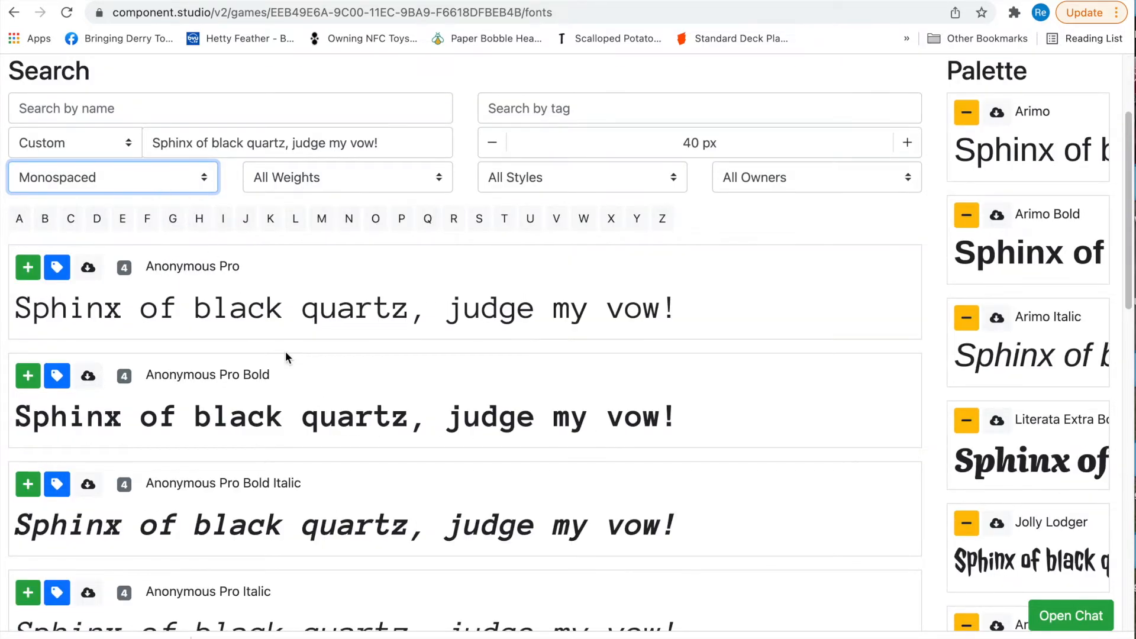
scroll(286, 352, down, 1)
scroll(285, 350, down, 5)
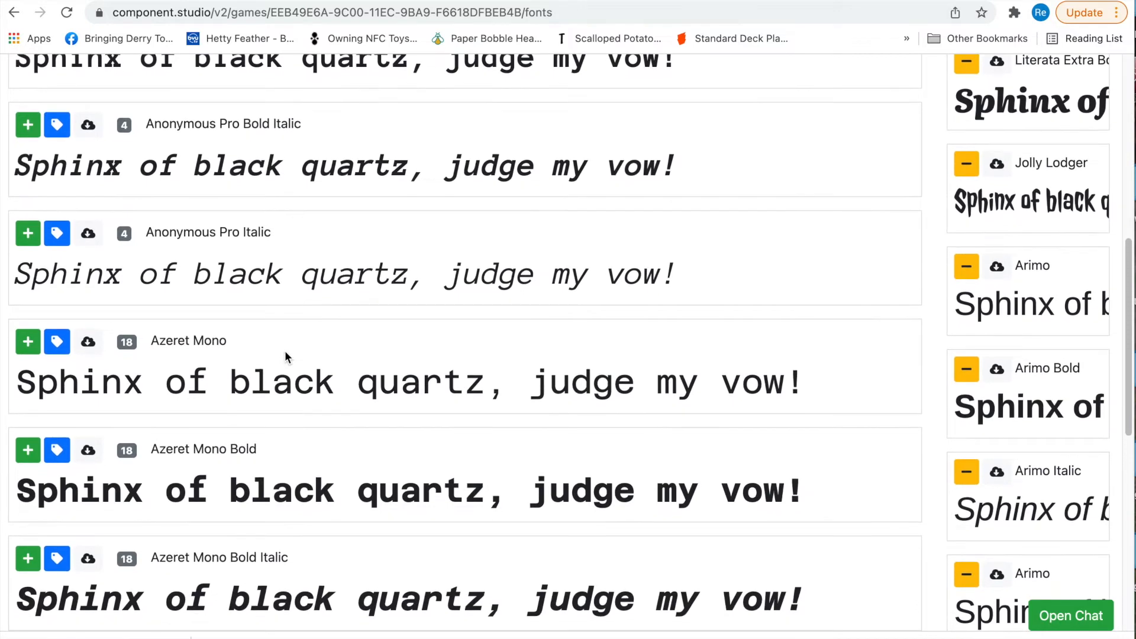
scroll(285, 350, up, 8)
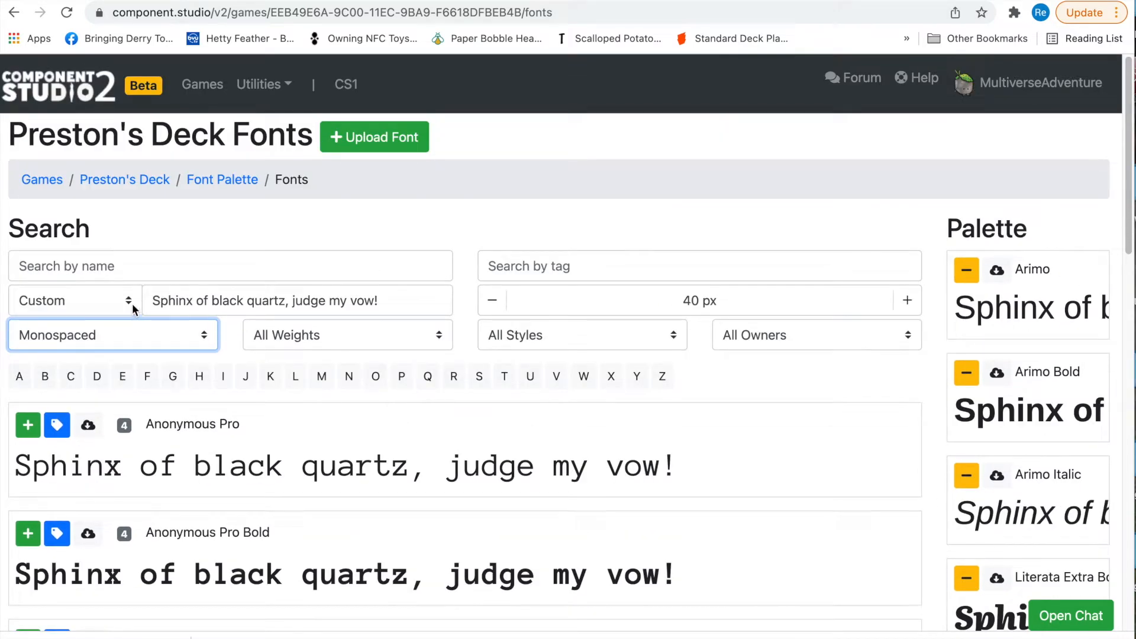
Step: Filter the Monospaced fonts by the initial letter P, followed by R, to compare the samples
click(211, 345)
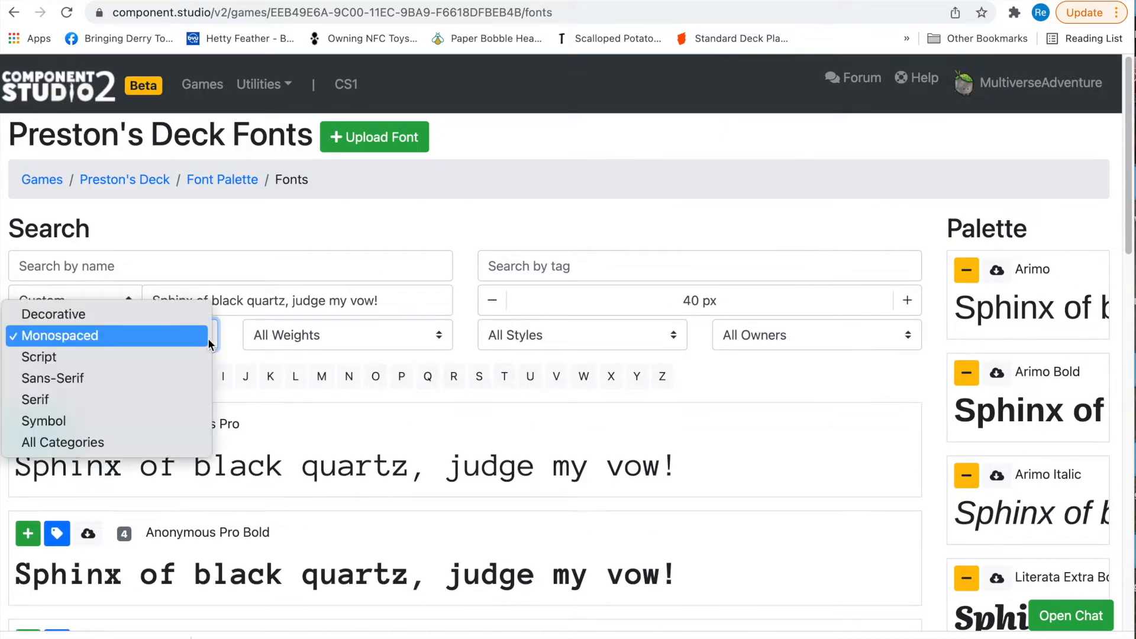
click(165, 336)
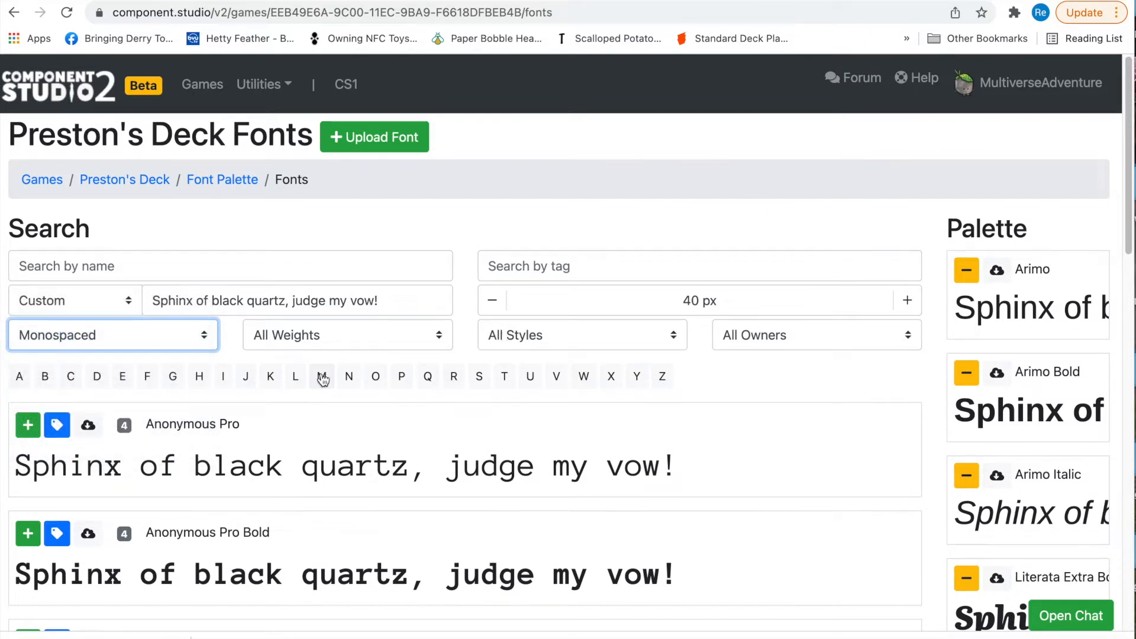
click(401, 377)
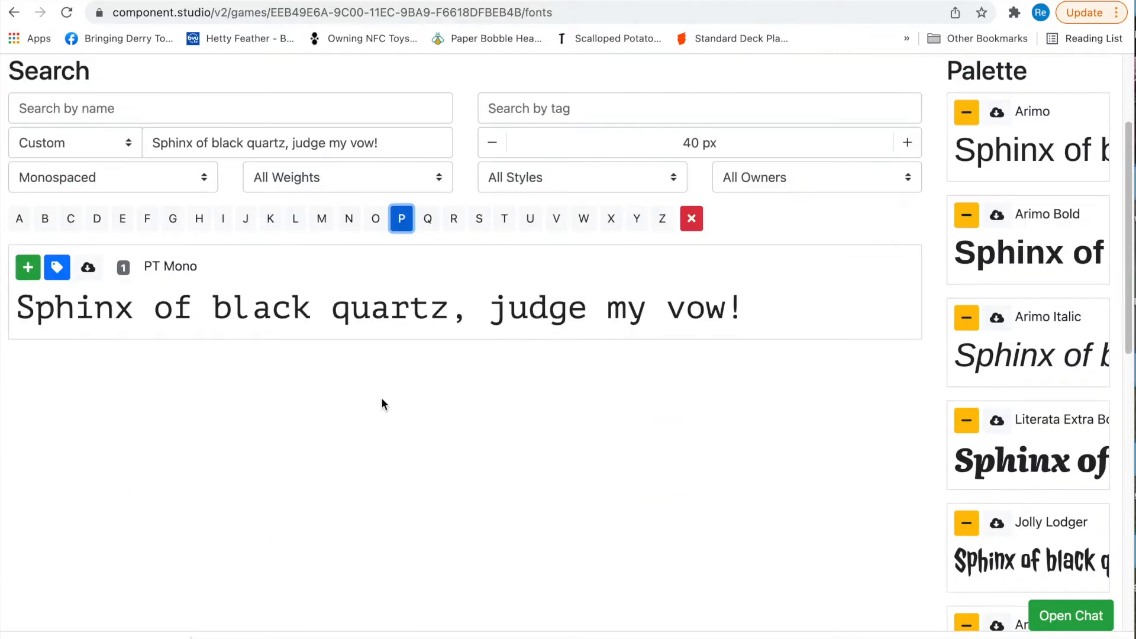
click(453, 224)
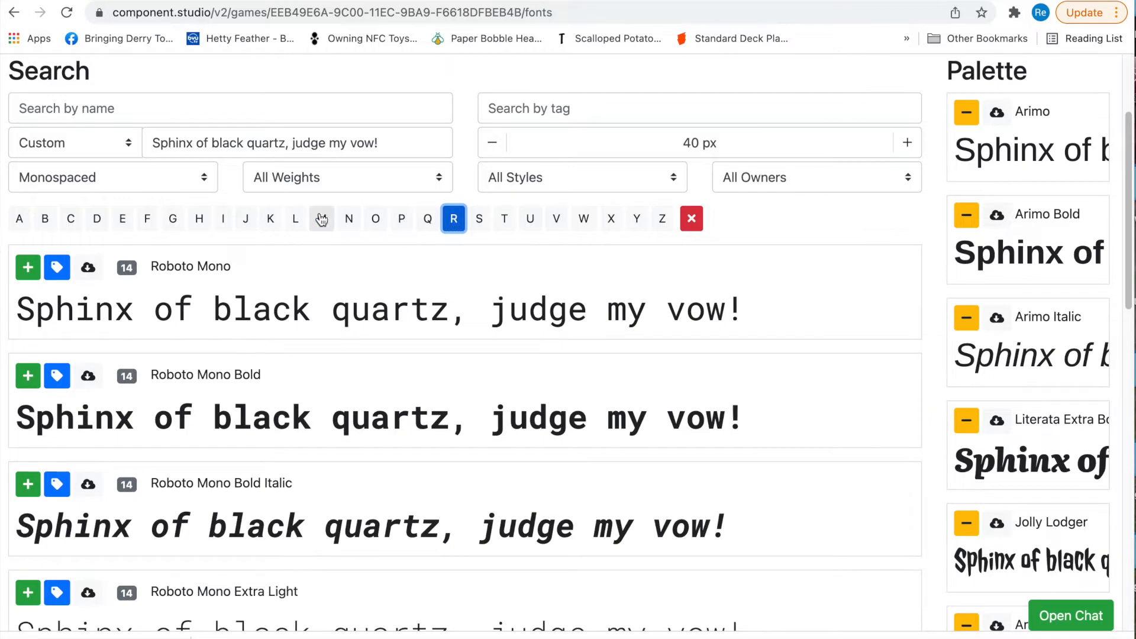
Step: Switch the font category to Script and browse the fonts starting with R
click(147, 182)
click(143, 200)
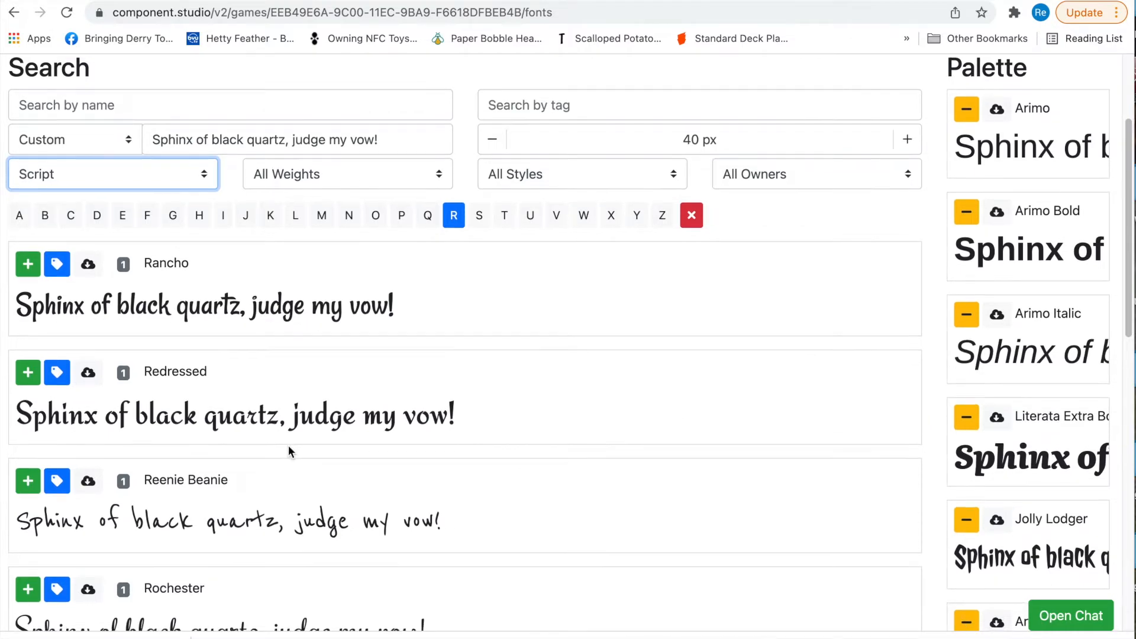
scroll(289, 450, down, 5)
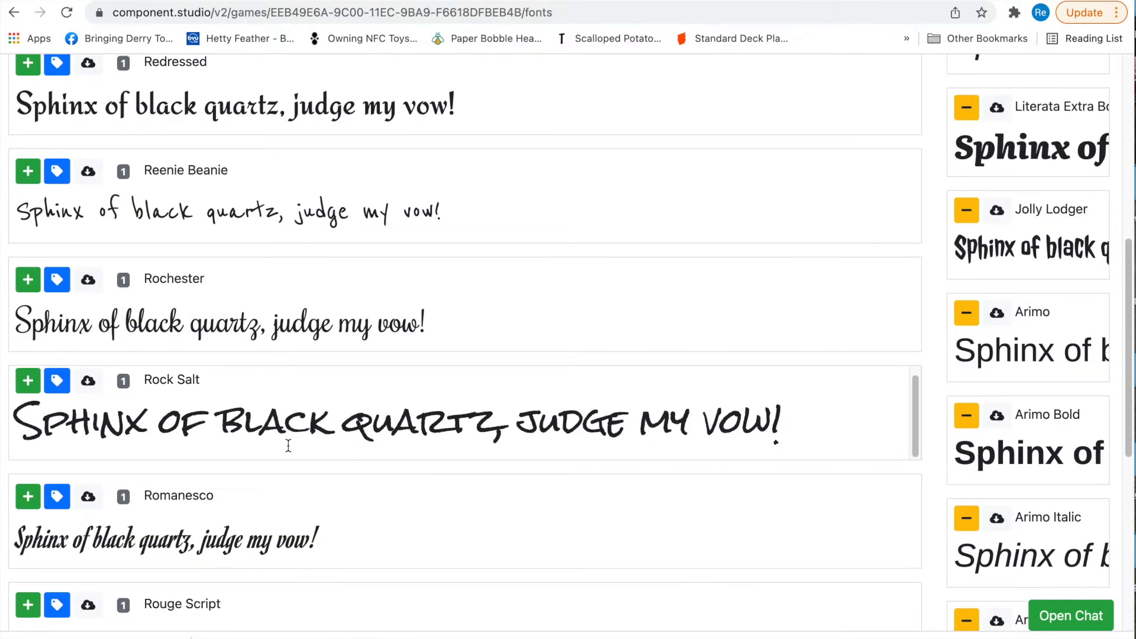
scroll(358, 450, up, 1)
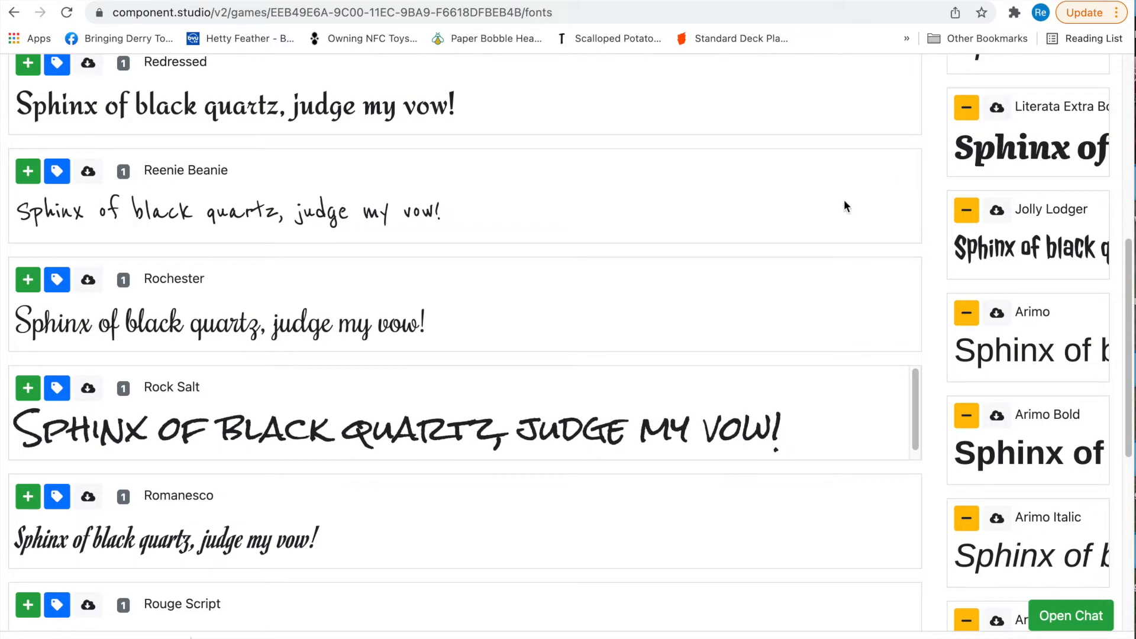
scroll(844, 202, up, 8)
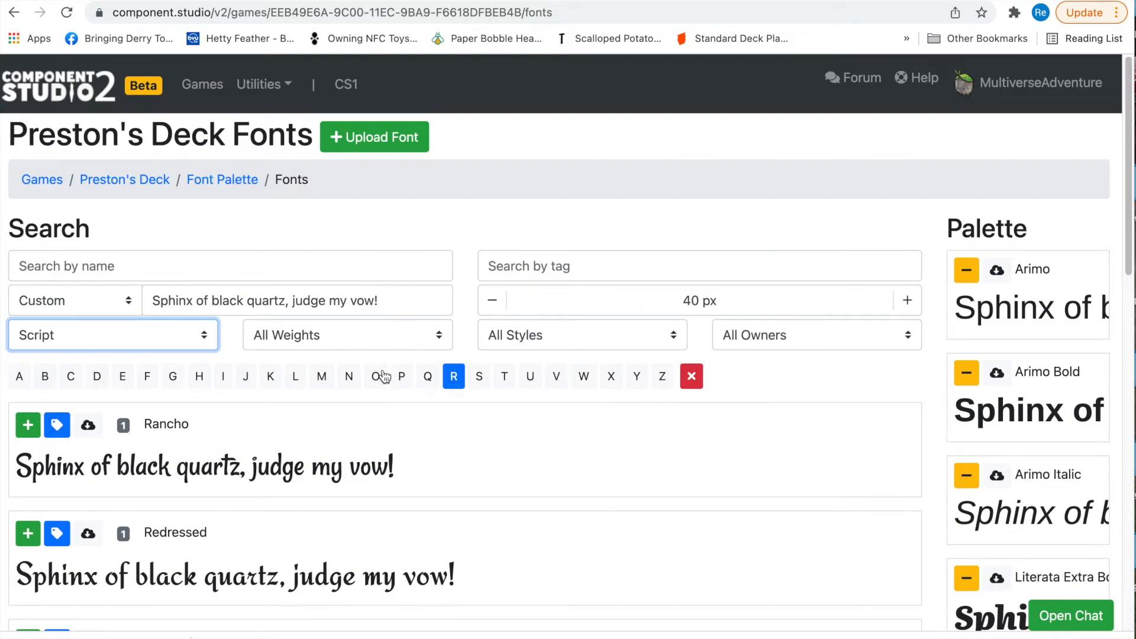
Step: Filter the Script fonts by the initial letter G and add Grechen Fuemen to the palette
click(173, 376)
scroll(177, 385, down, 3)
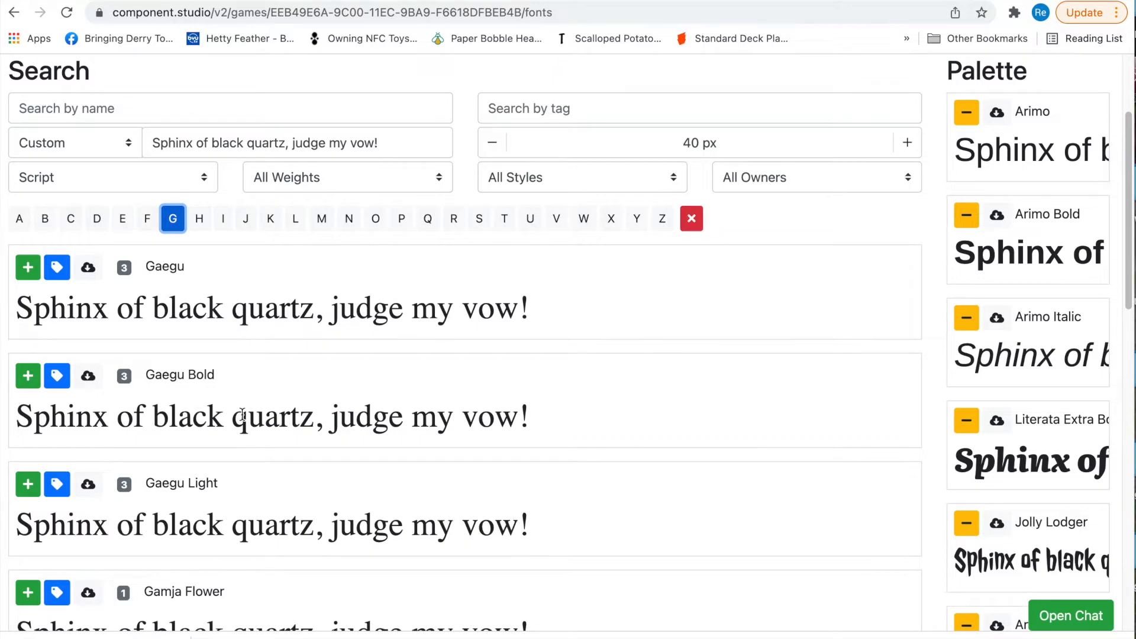
scroll(242, 414, down, 13)
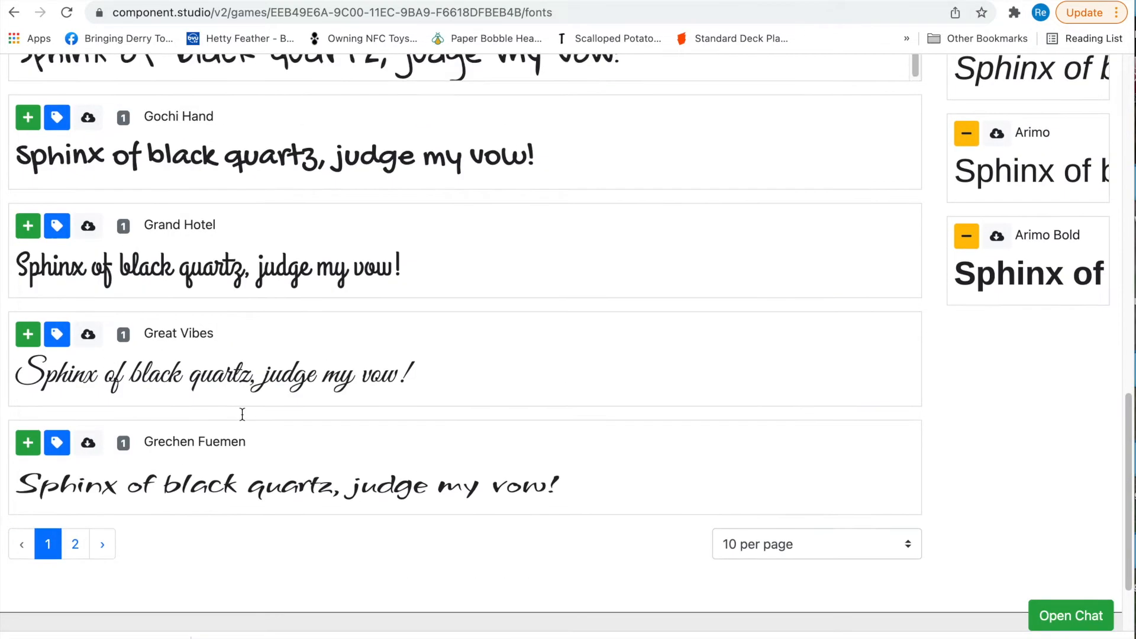
scroll(241, 413, down, 1)
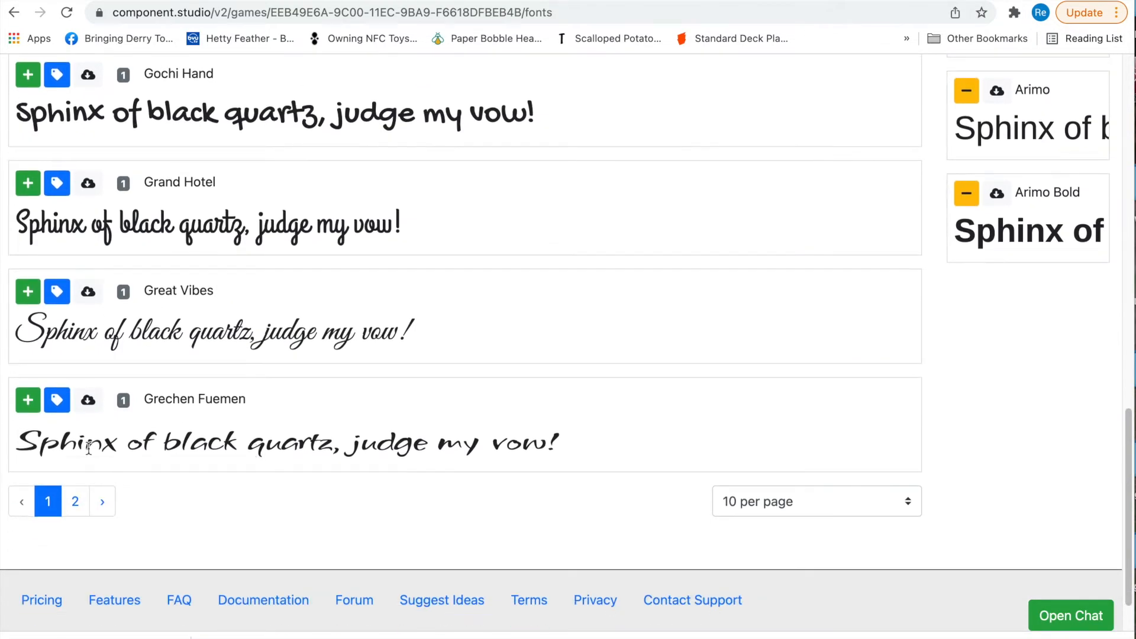
click(27, 400)
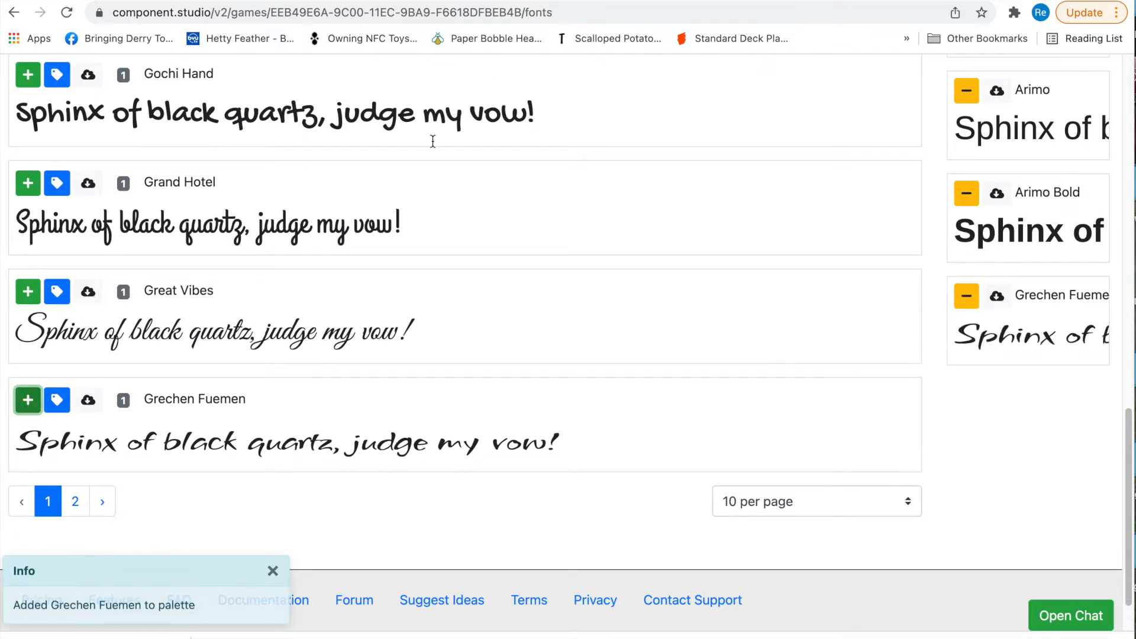
Step: Return to the deck's designs and open Cards for Game (type 1) for editing
scroll(433, 140, up, 15)
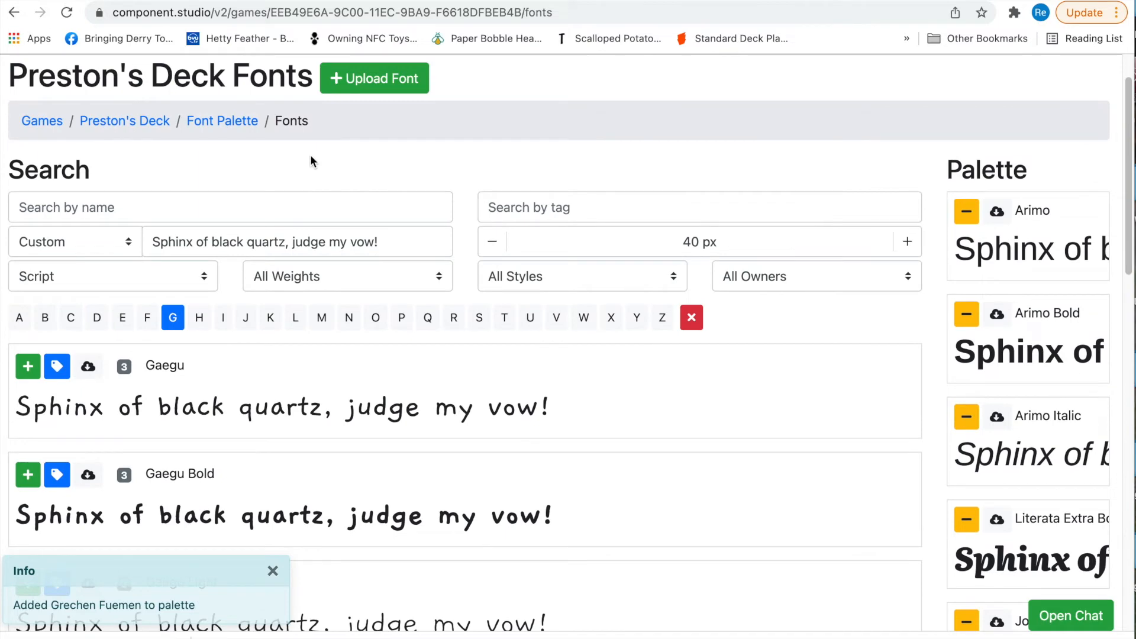
click(119, 114)
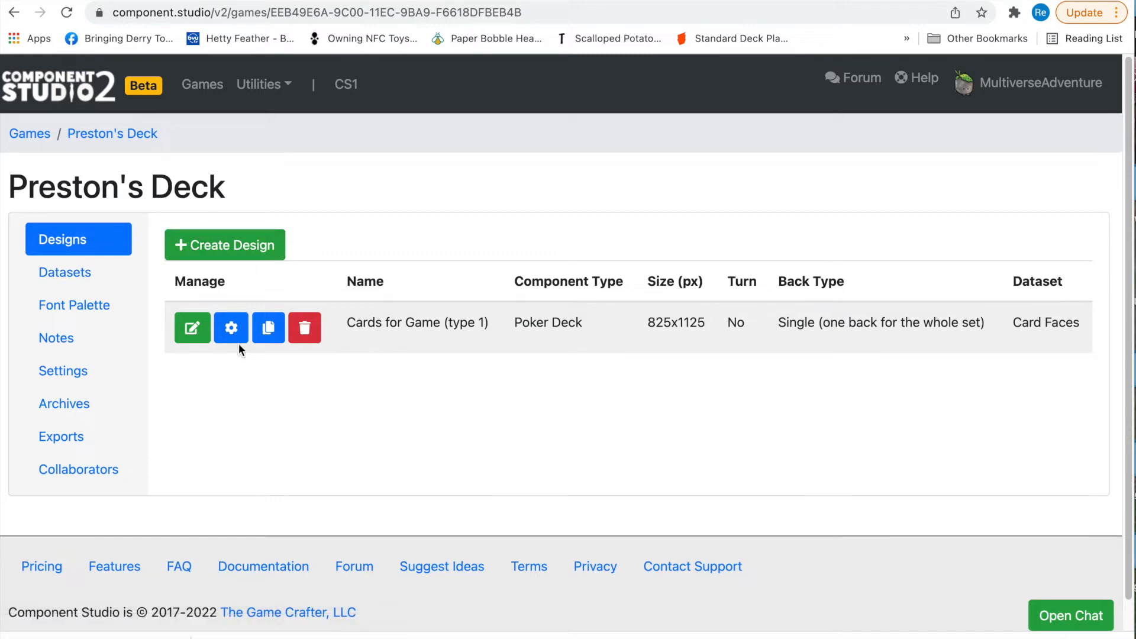
click(194, 335)
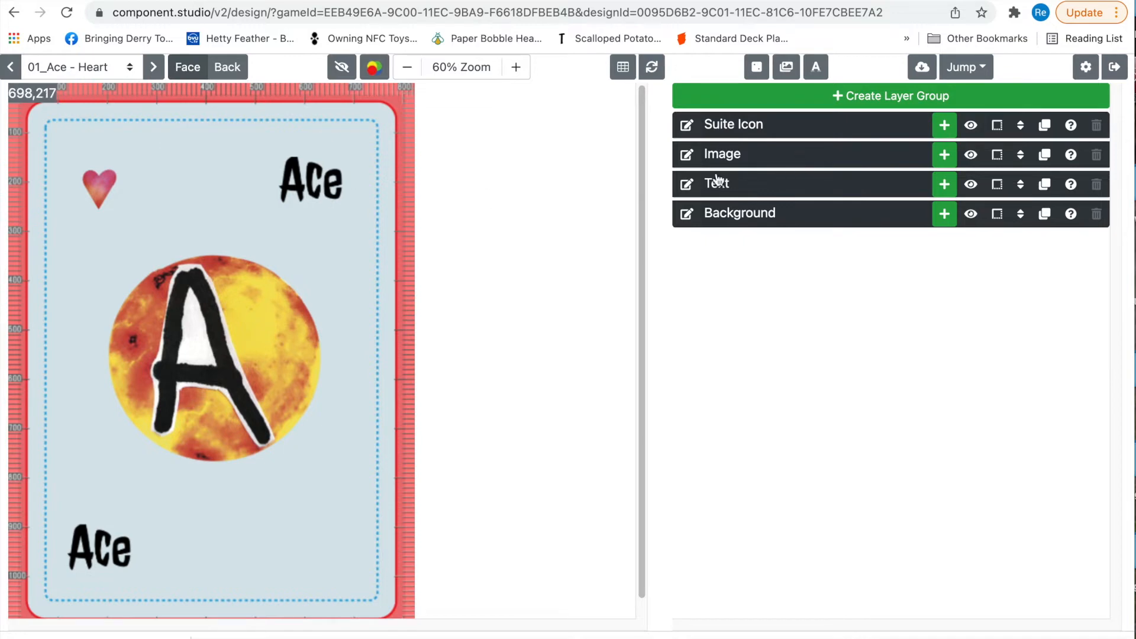
Step: Expand the Text and Image layer groups and the Image for value layer
click(686, 184)
click(885, 191)
click(885, 192)
click(842, 185)
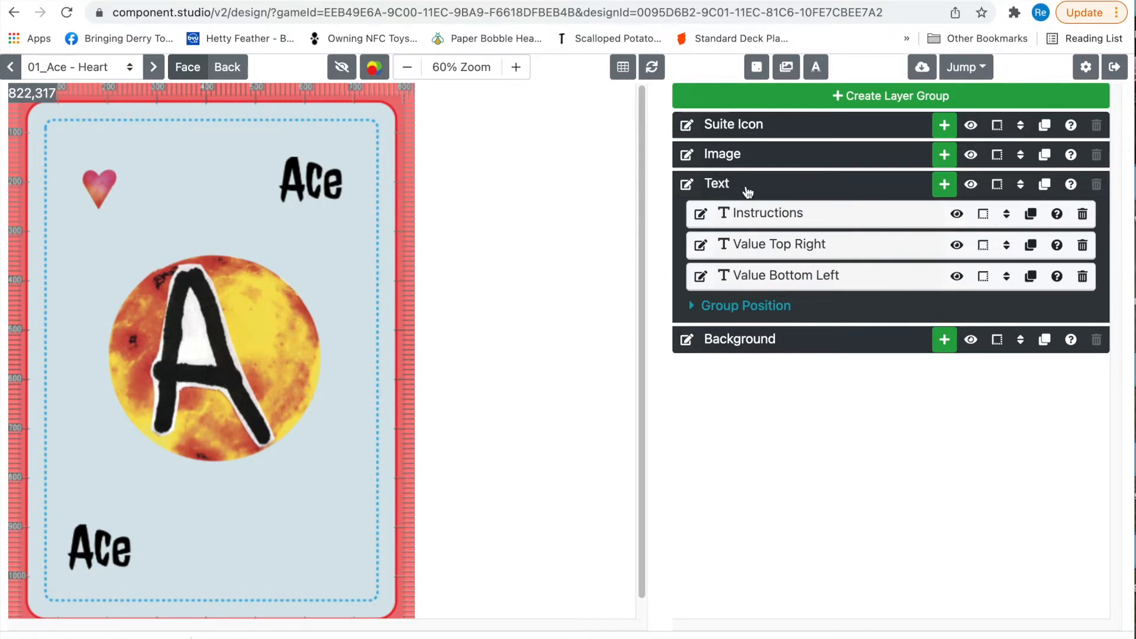
click(762, 161)
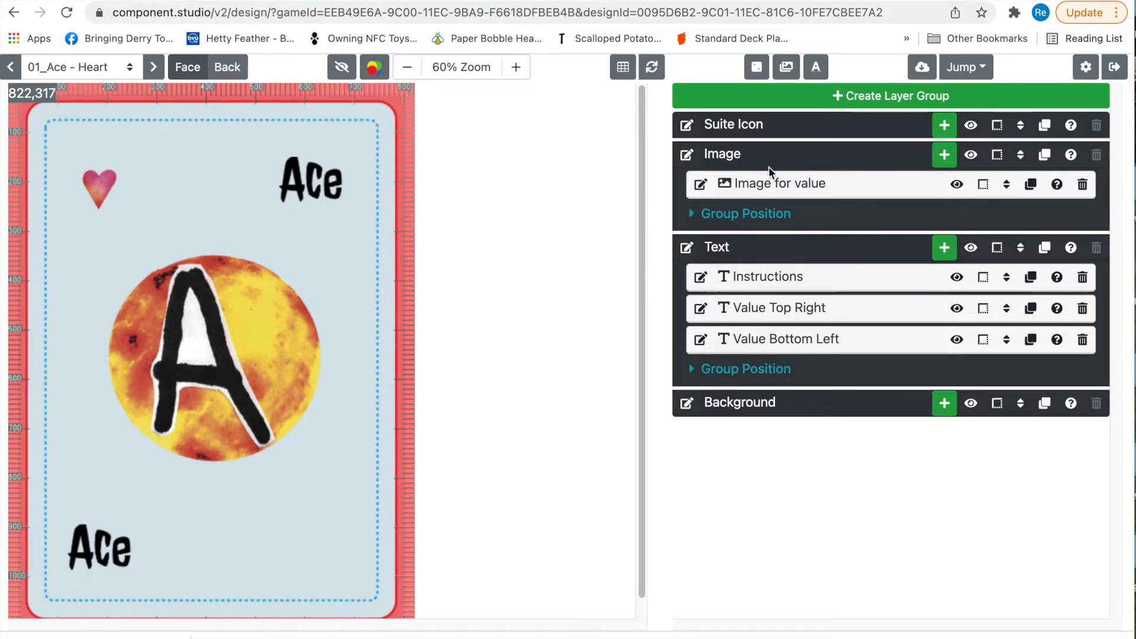
click(790, 187)
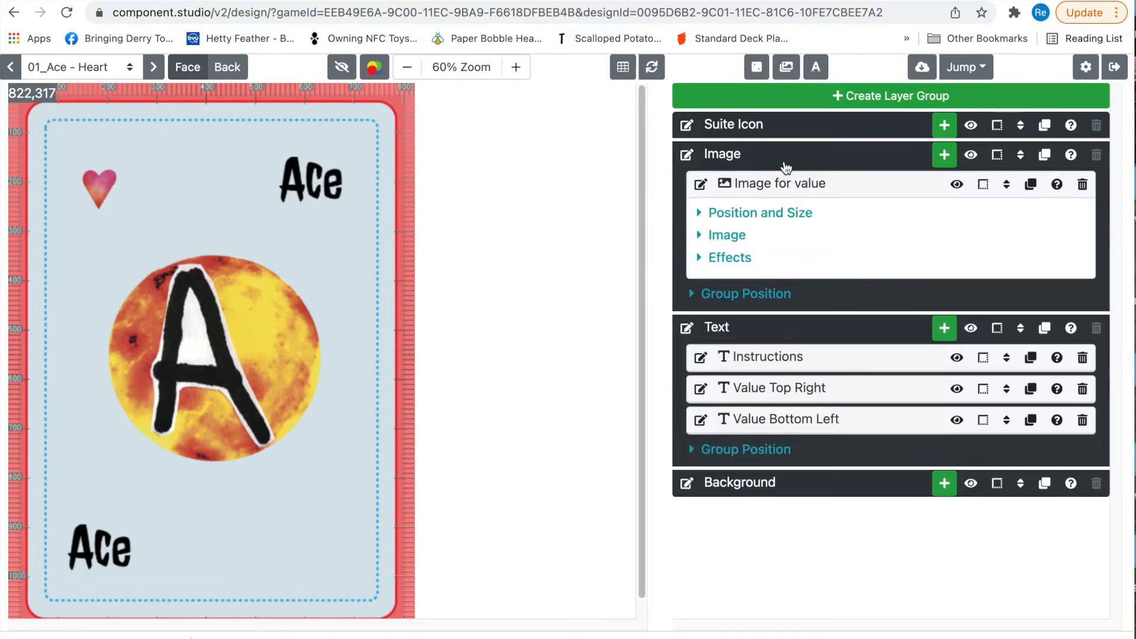
Step: Set the height of the Heart Icon layer in the Suite Icon group to 200 px
click(786, 132)
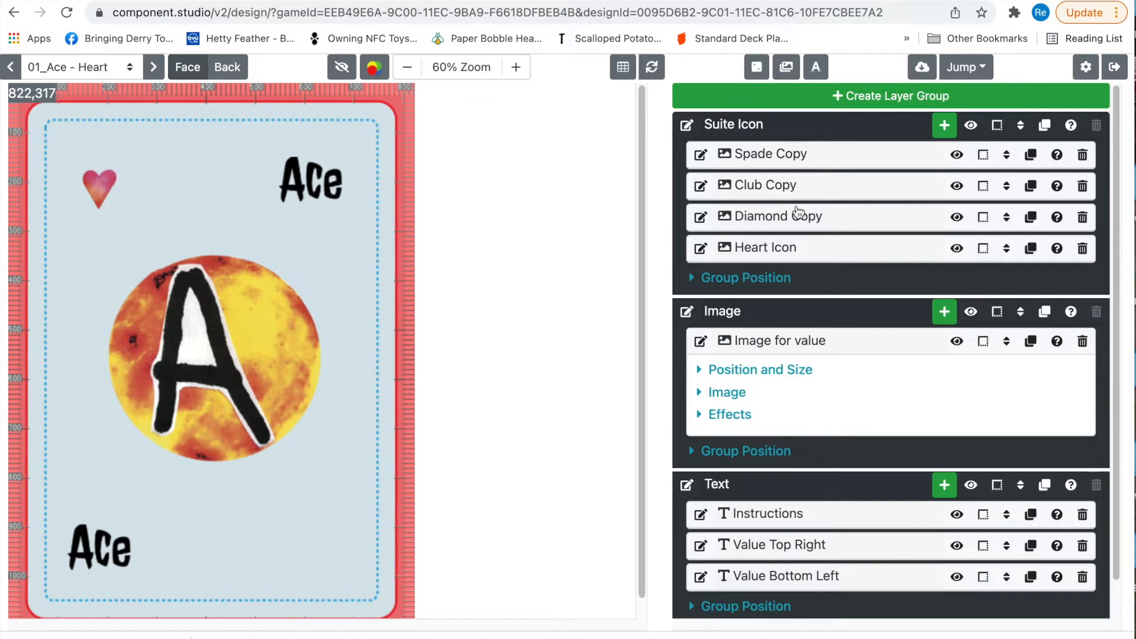
click(800, 249)
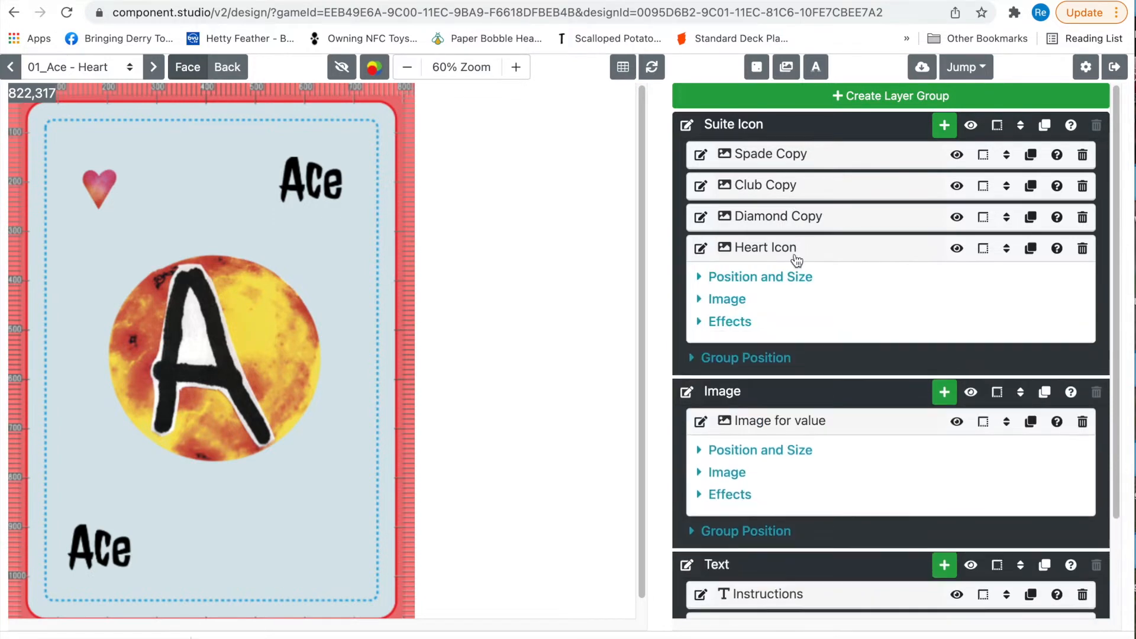
click(732, 279)
double_click(852, 432)
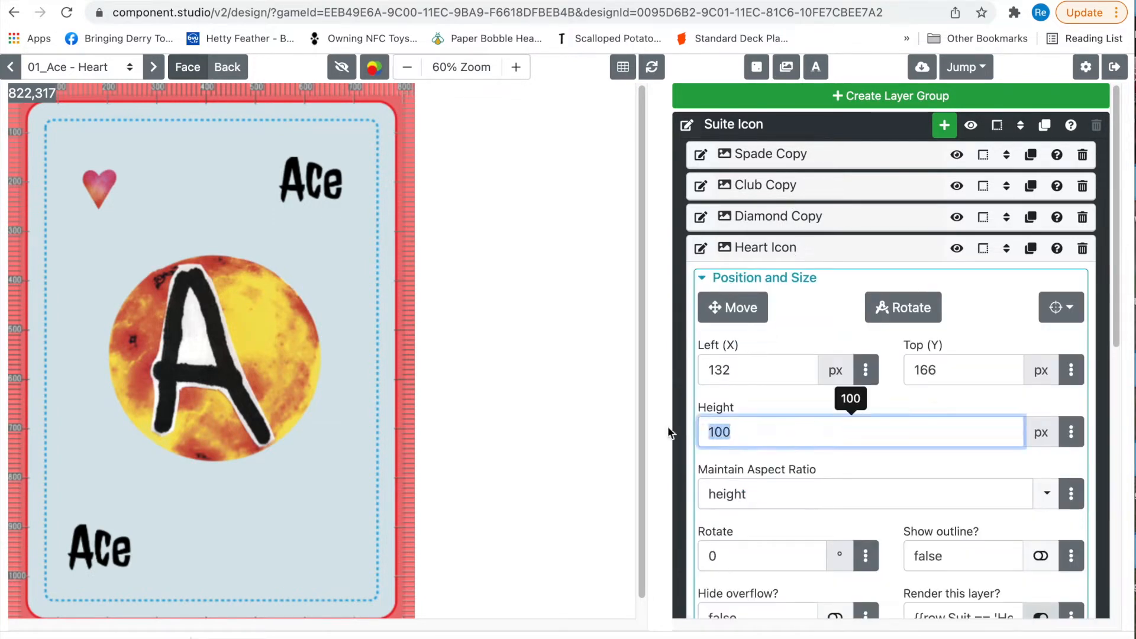
text(200)
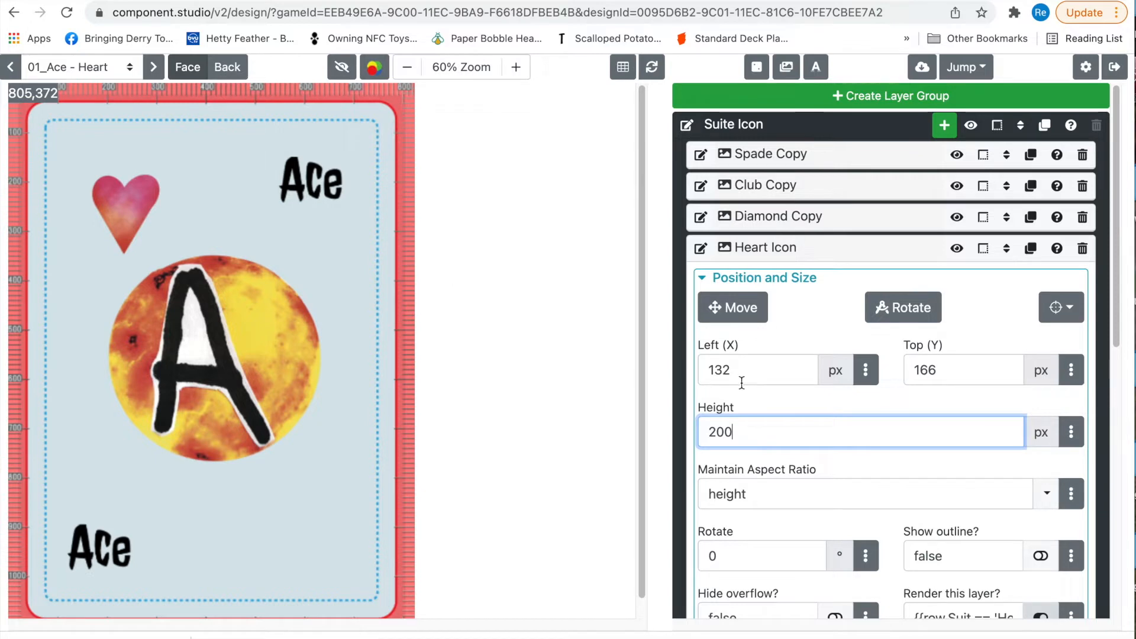
Step: Position the Heart Icon at Left (X) 100 px and Top (Y) 100 px, and collapse the Suite Icon group
drag(732, 374, 717, 376)
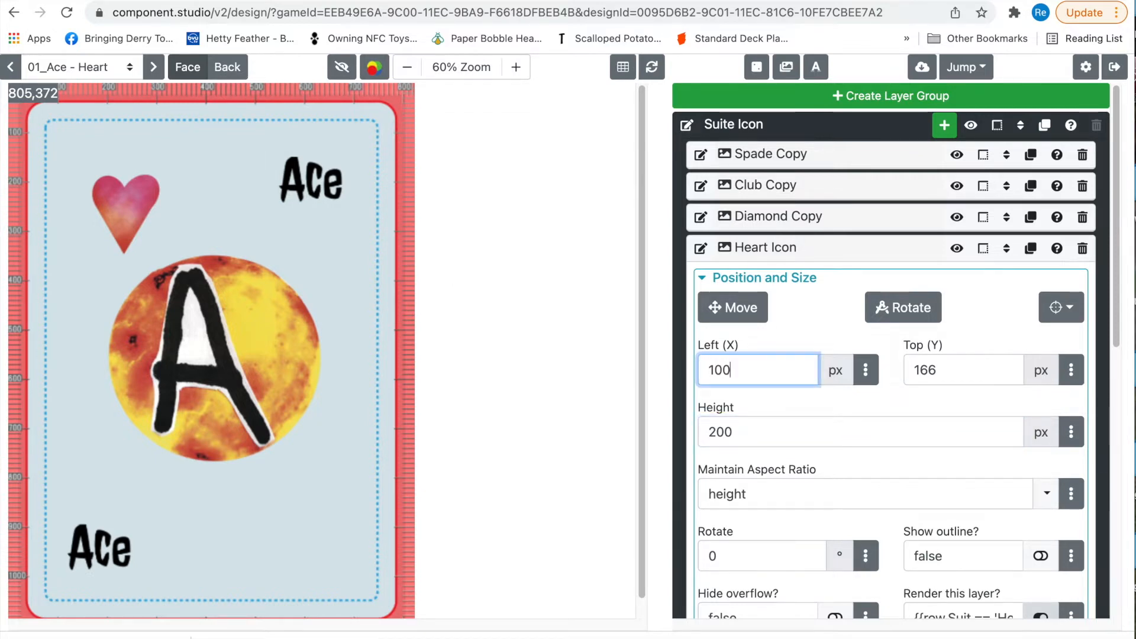
drag(949, 375, 925, 376)
text(00)
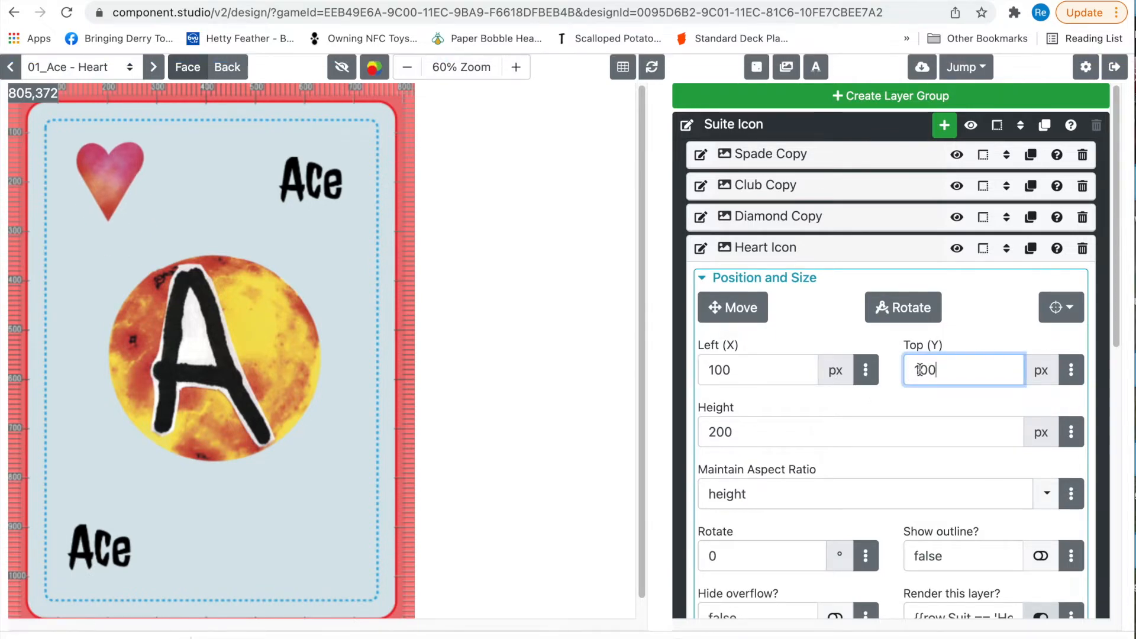
click(200, 354)
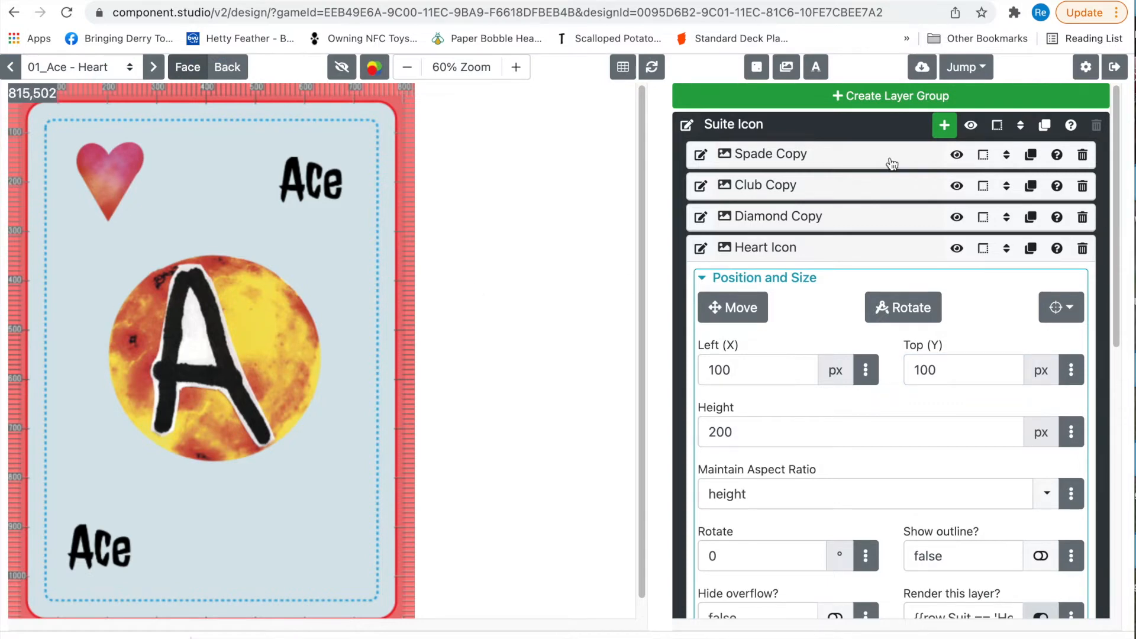
click(889, 249)
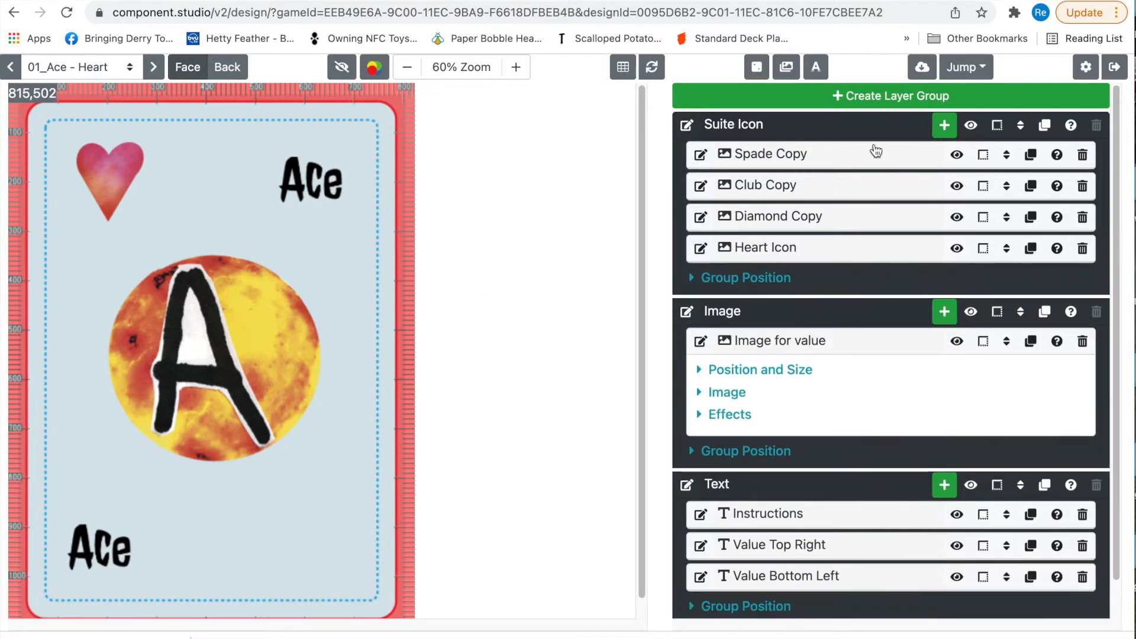
click(865, 134)
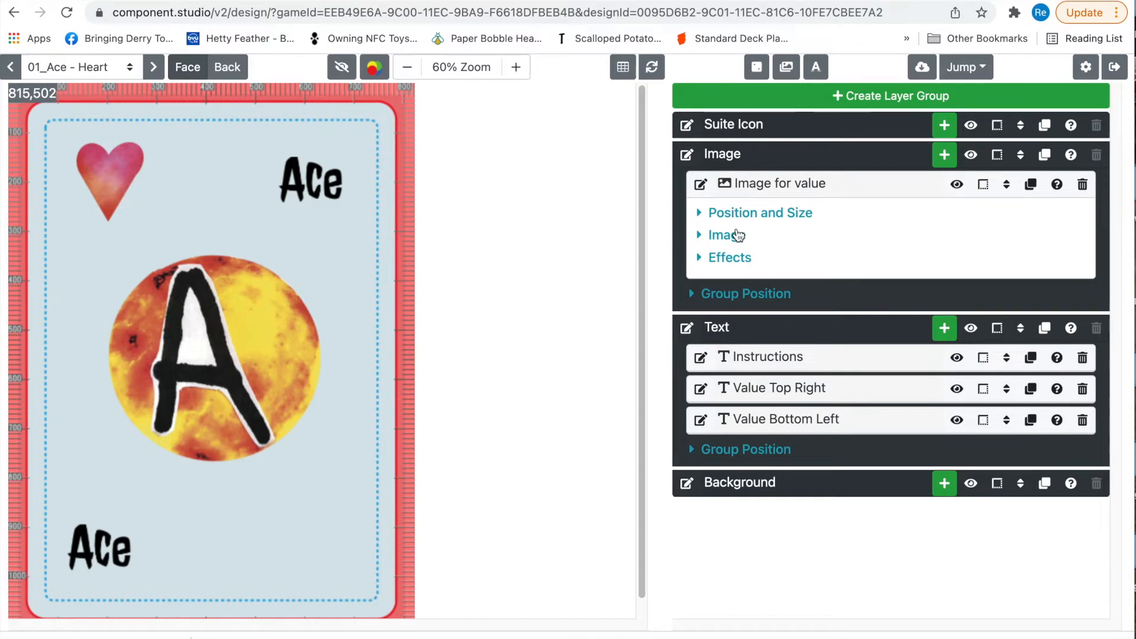
Step: Set the height of the Image for value layer to 700 px
click(738, 235)
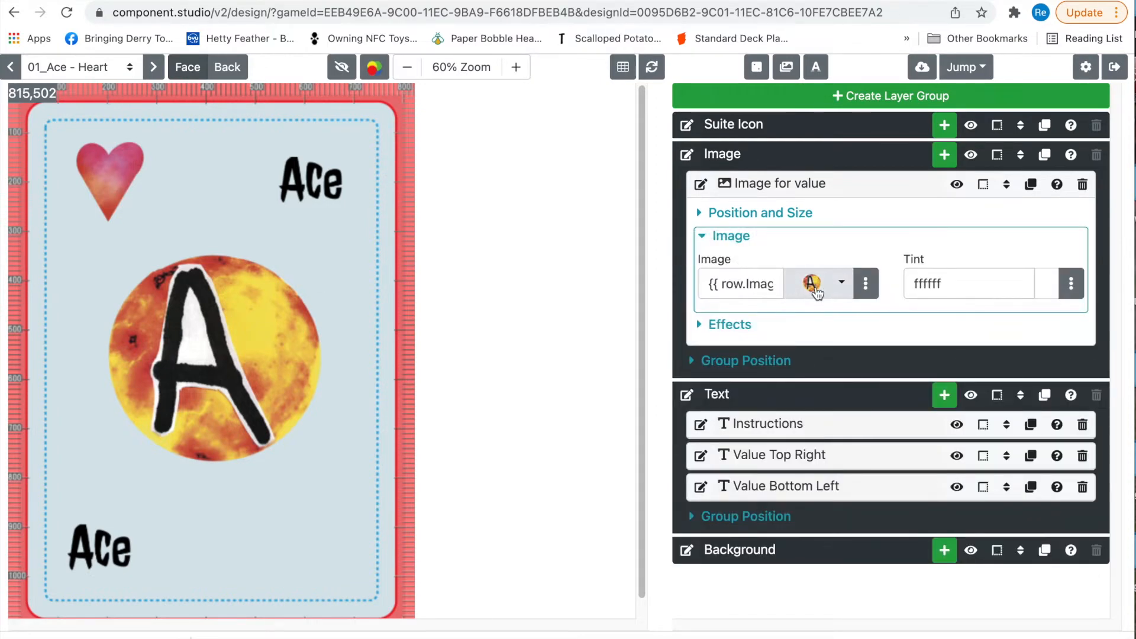
click(697, 212)
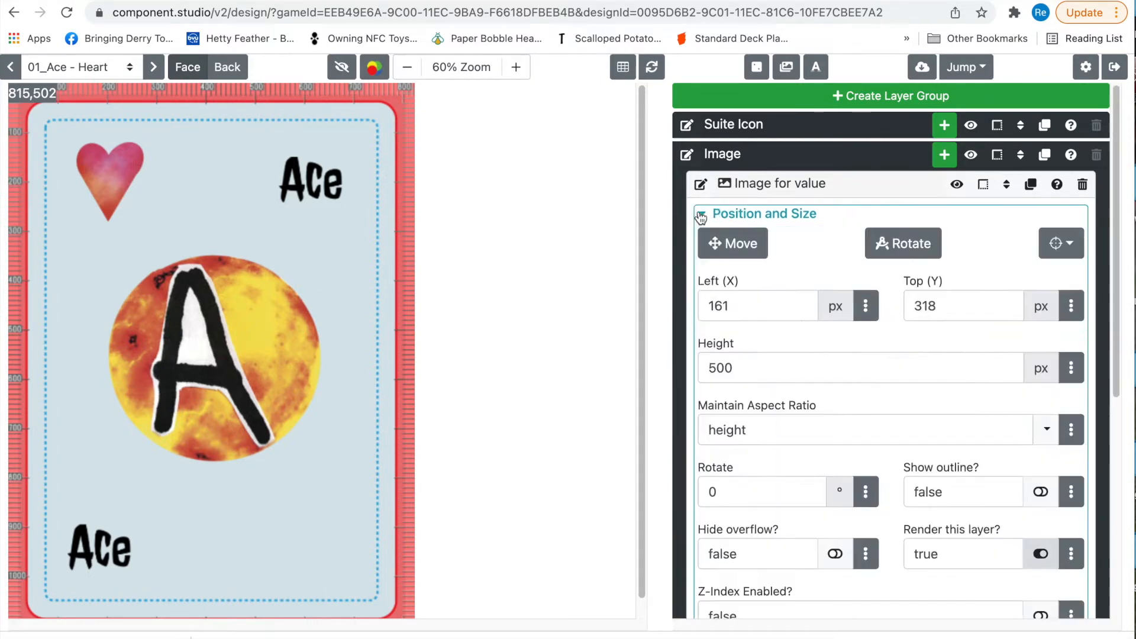
double_click(746, 367)
text(700)
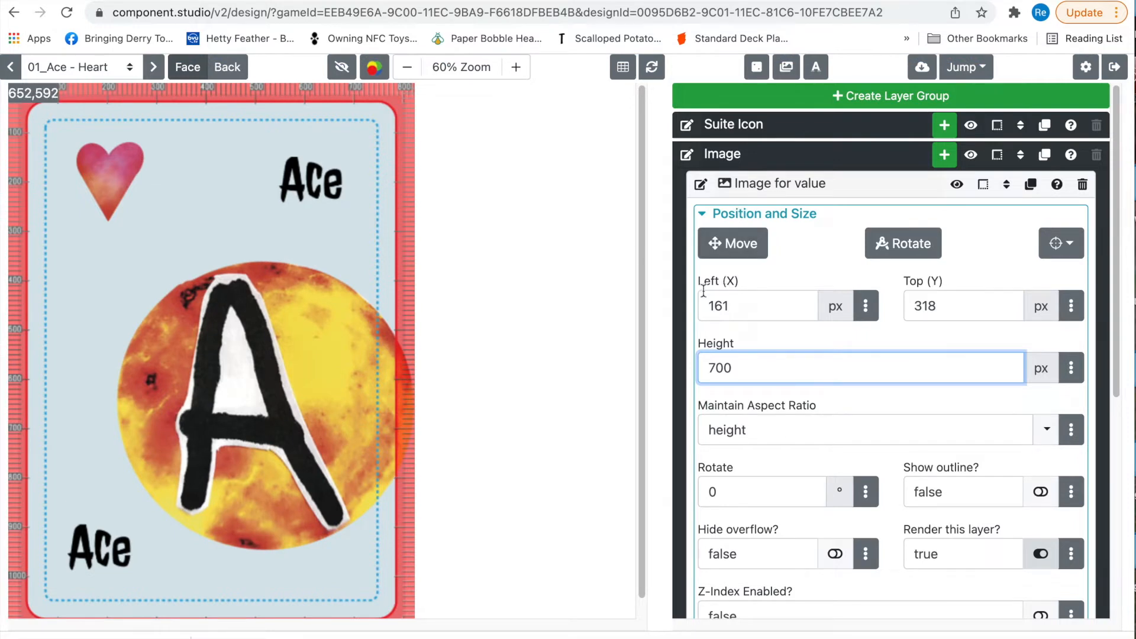
Step: Move the Image for value artwork on the card to about Left (X) 58 px and Top (Y) 237 px
click(731, 246)
drag(302, 376, 199, 385)
drag(207, 381, 225, 338)
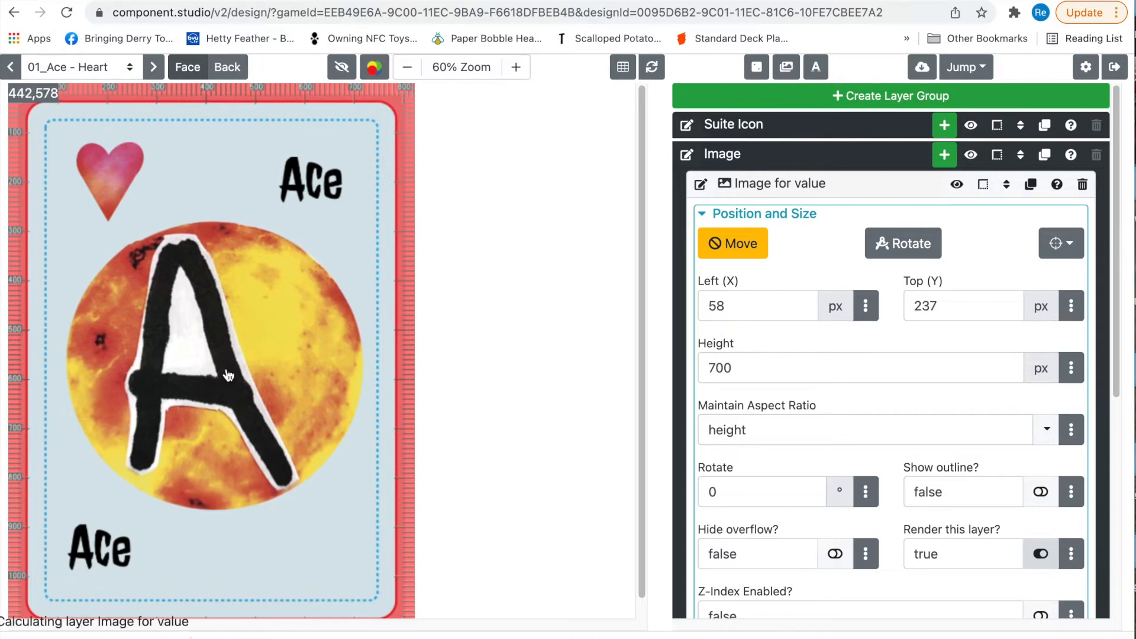
Step: Switch the card preview to 06_card - Heart
click(154, 69)
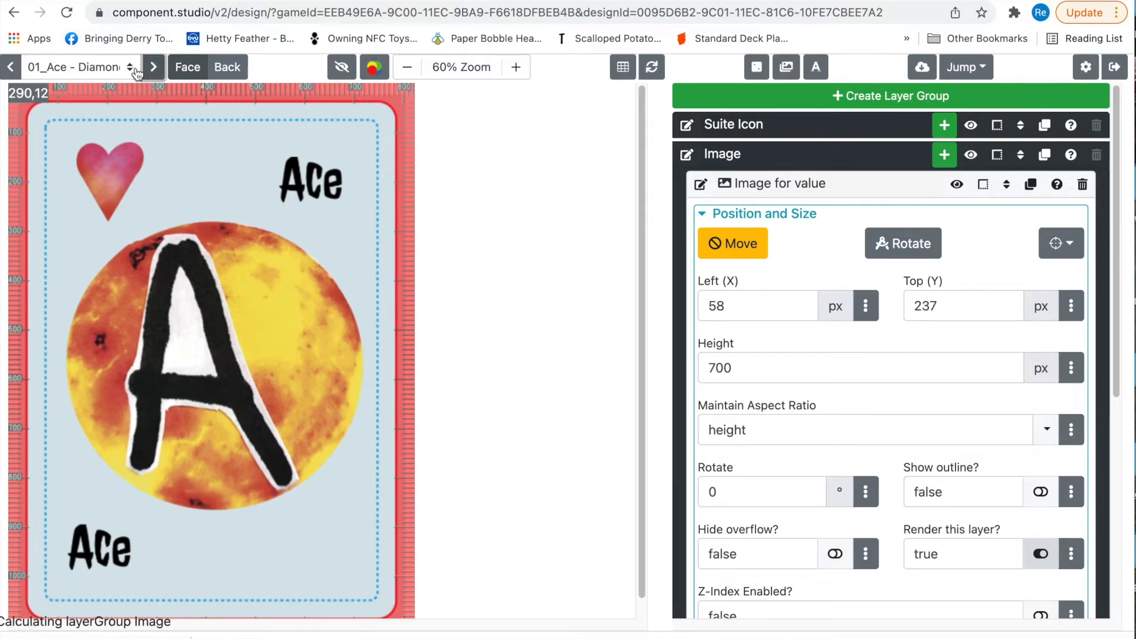
click(135, 70)
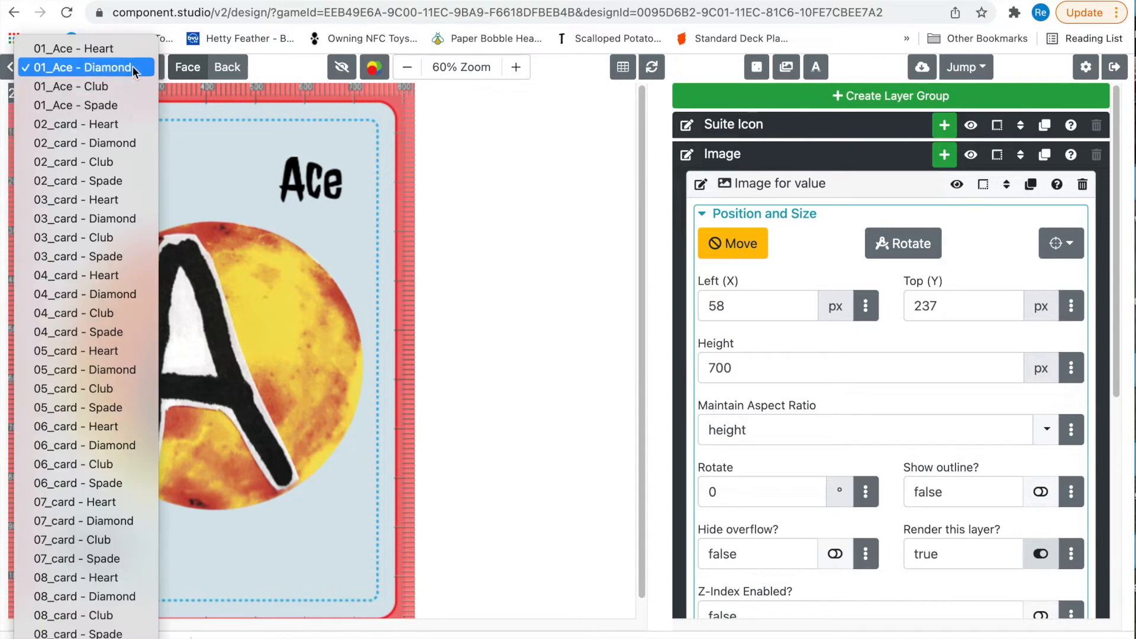
click(83, 427)
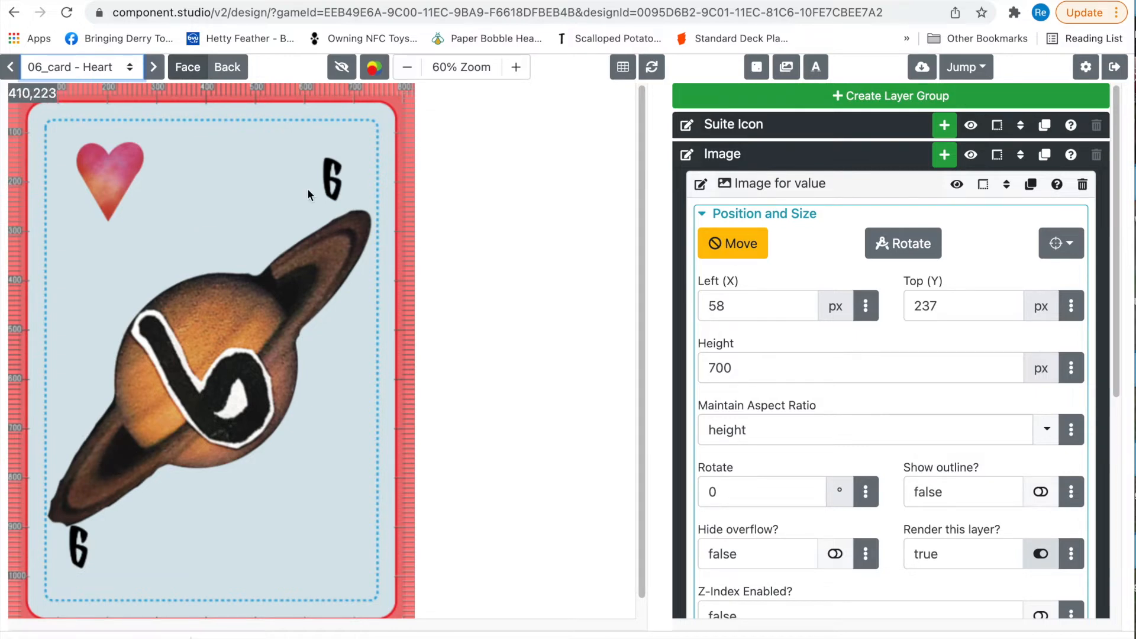
Step: Show the 6 of Diamonds card and set the height of the Diamond Copy layer in the Suite Icon group to 200 px
click(812, 128)
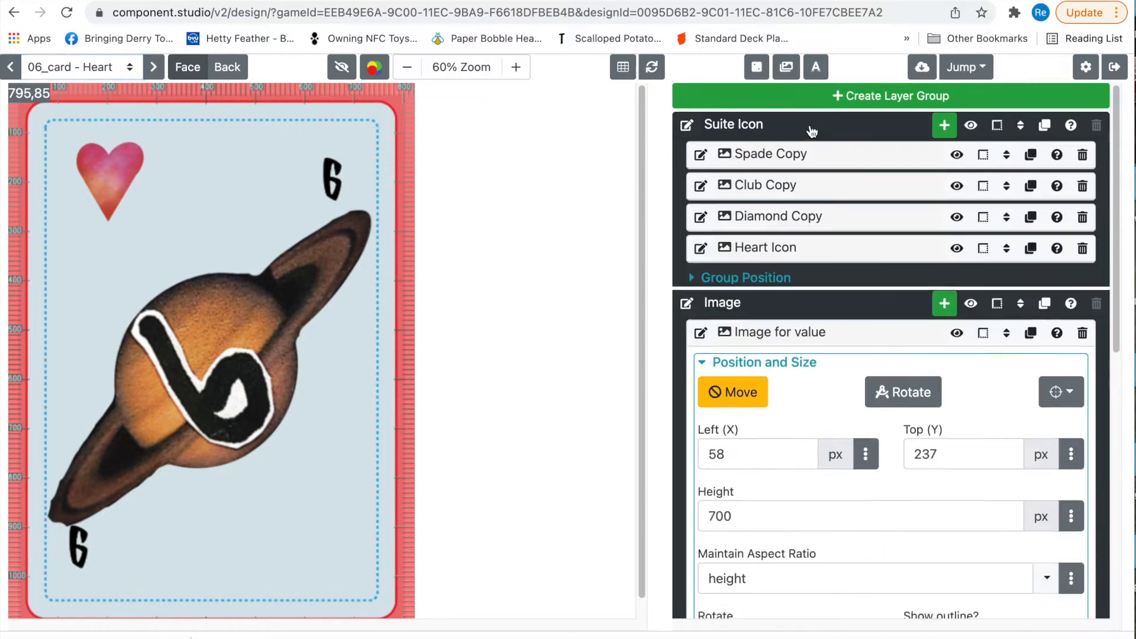
click(155, 69)
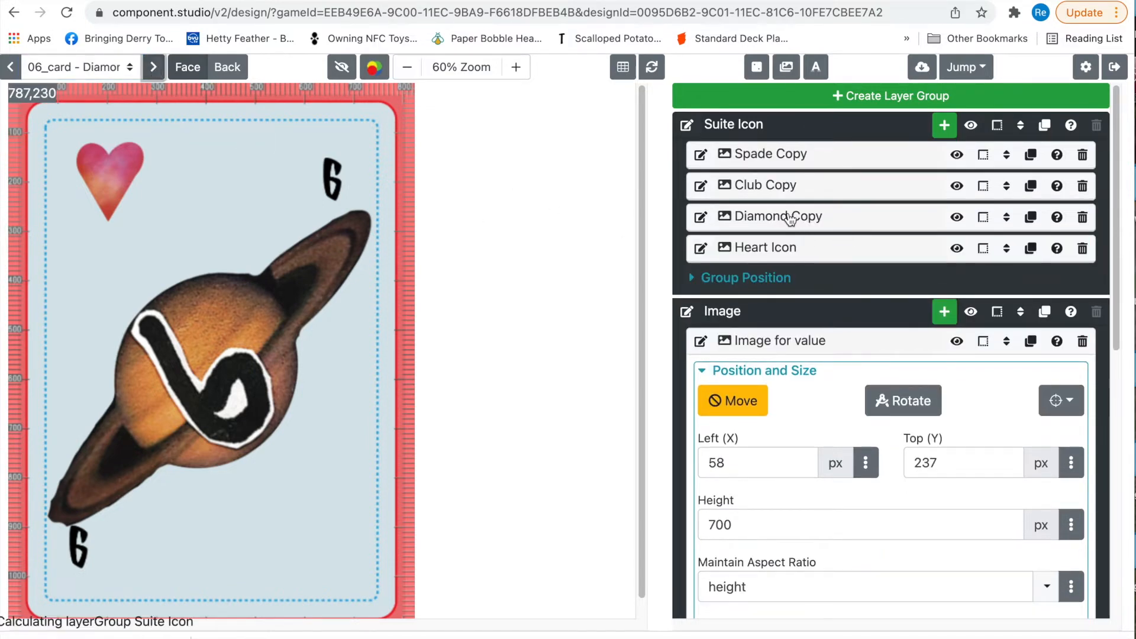
click(790, 219)
click(729, 273)
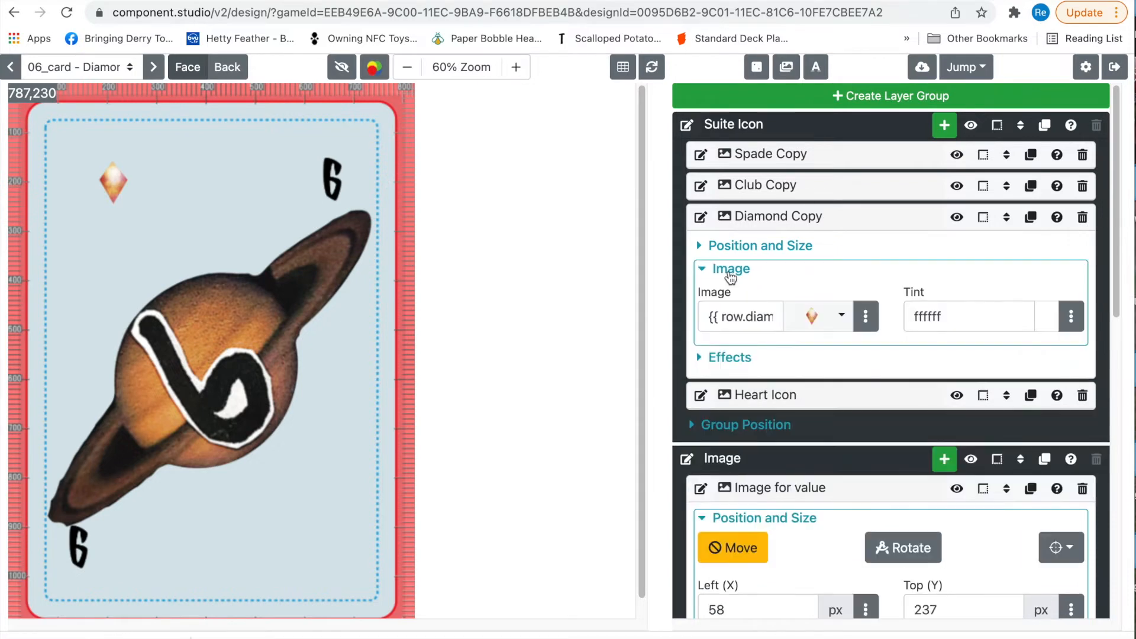
click(724, 245)
drag(740, 402, 639, 392)
text(200)
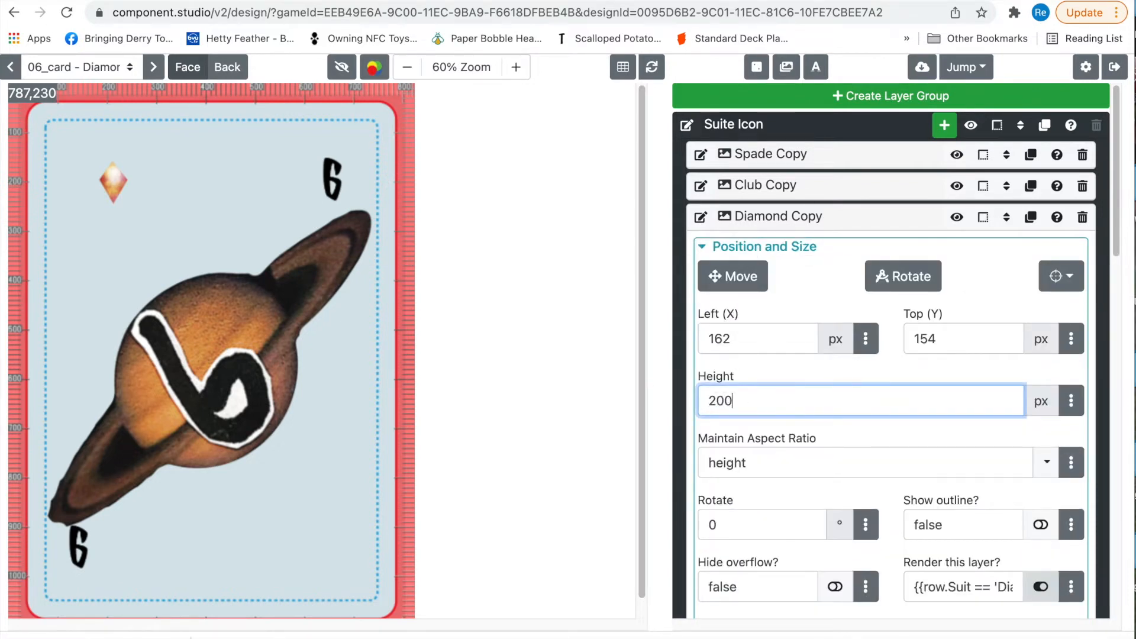
Step: Position the Diamond Copy layer at Left (X) 100 px and Top (Y) 100 px, and collapse the layer
drag(769, 338, 635, 323)
key(BackSpace)
key(BackSpace)
key(BackSpace)
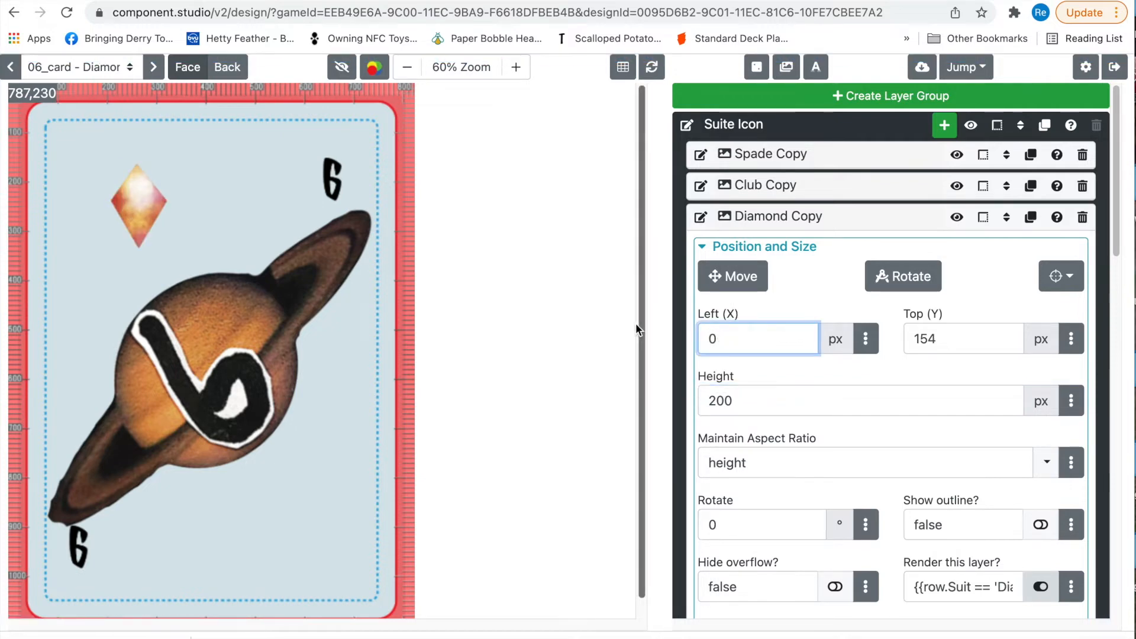
text(100)
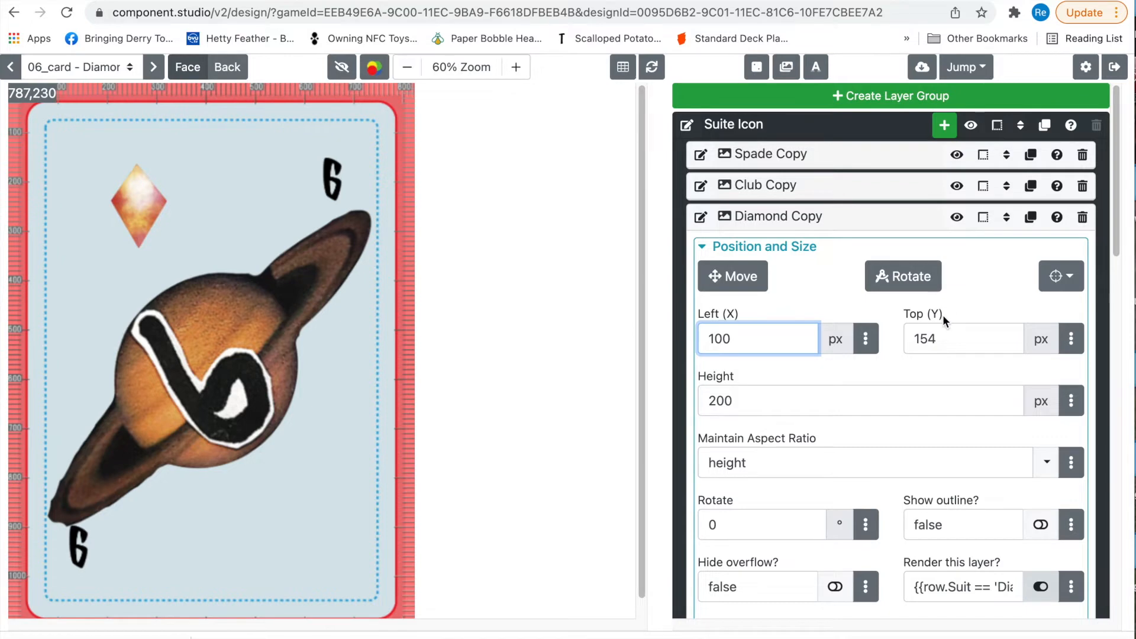
click(947, 334)
text(100)
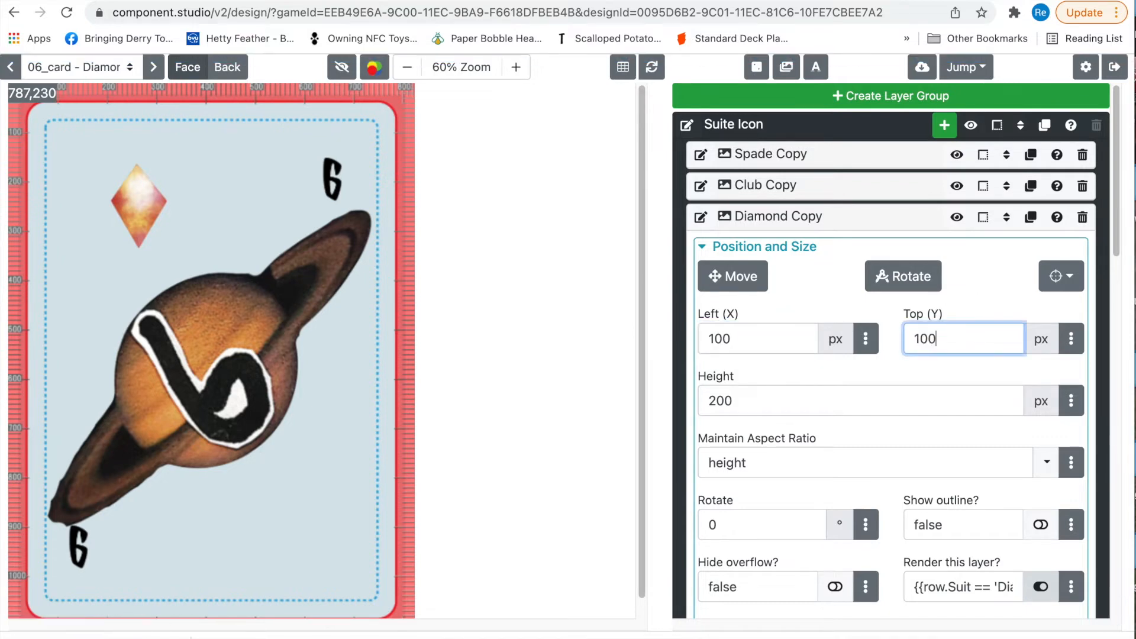
click(890, 357)
click(875, 217)
Step: Collapse the Suite Icon and Image layer groups
mouse_move(451, 634)
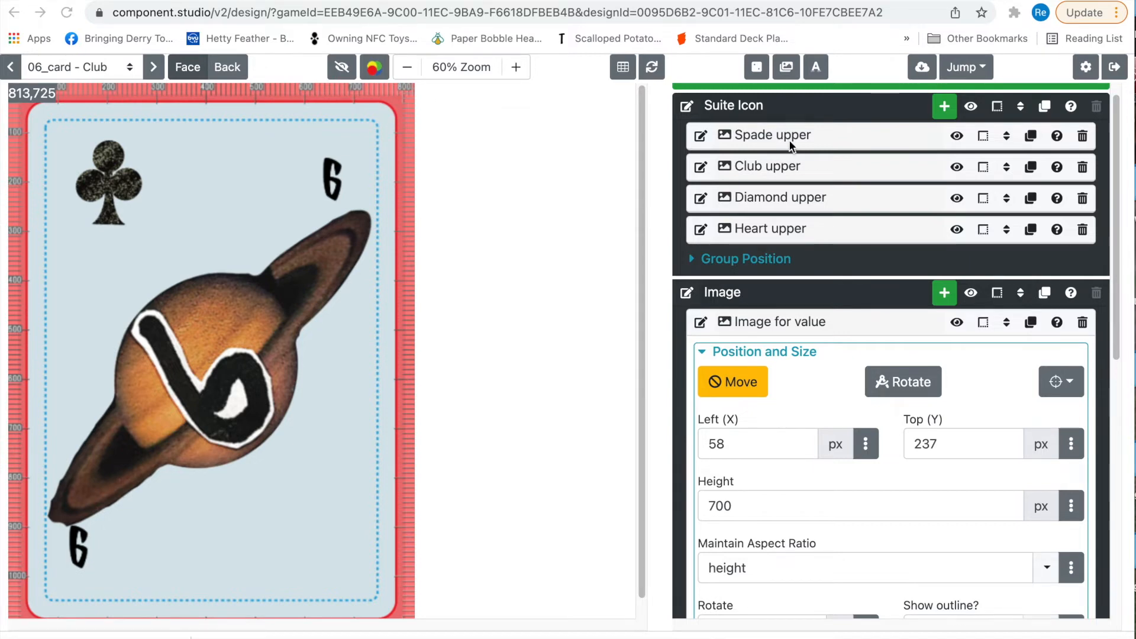
click(1030, 138)
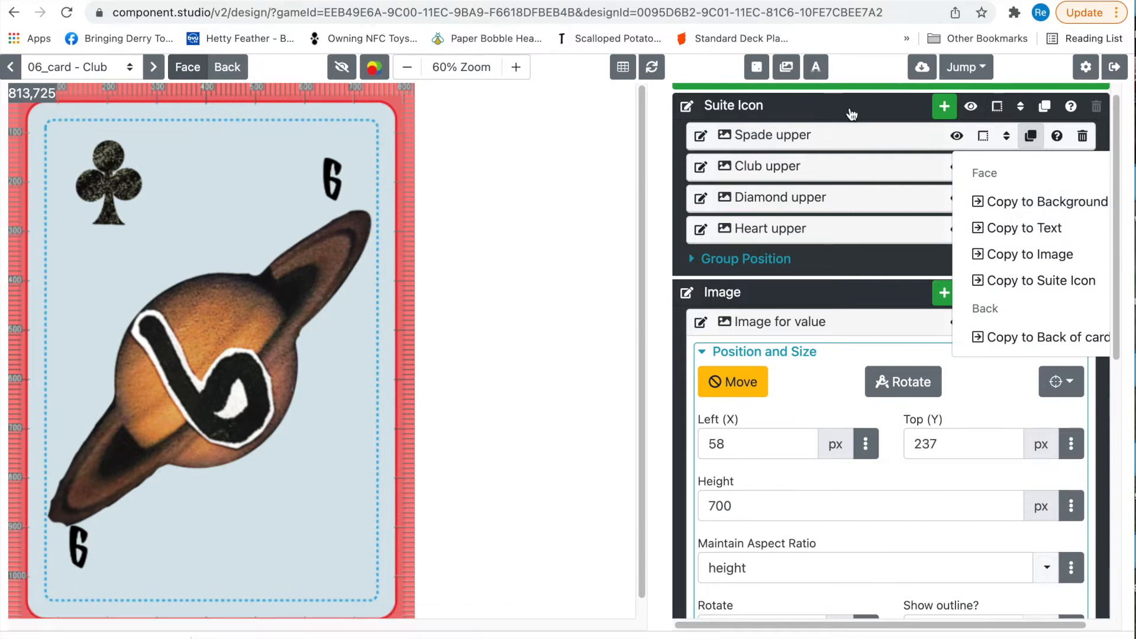
click(1018, 203)
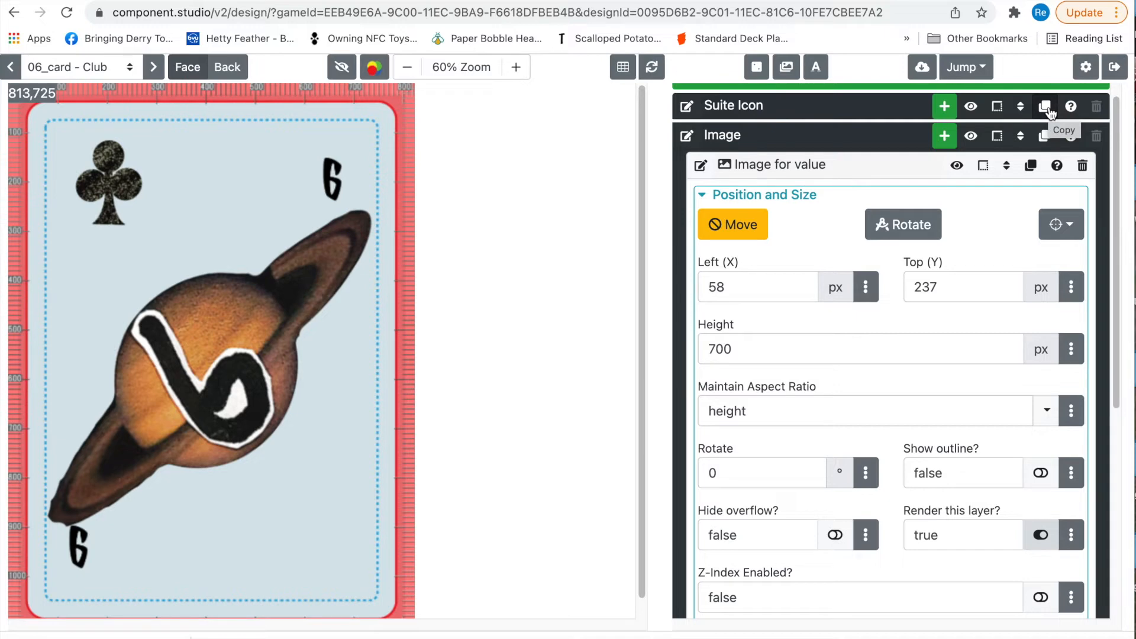
click(888, 146)
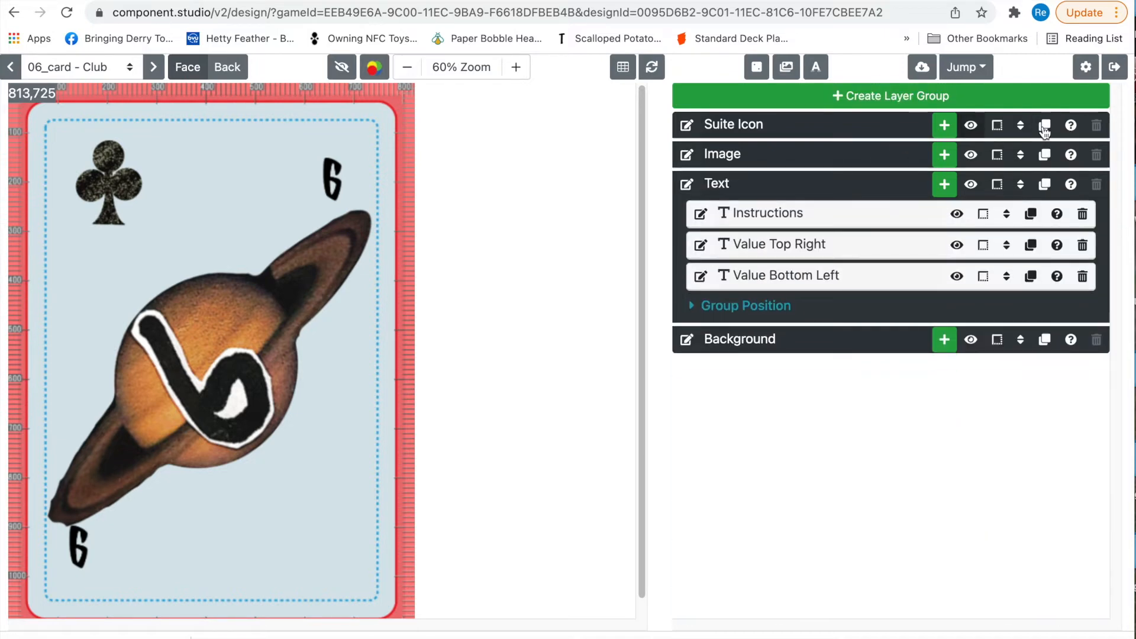
click(1044, 126)
click(1045, 127)
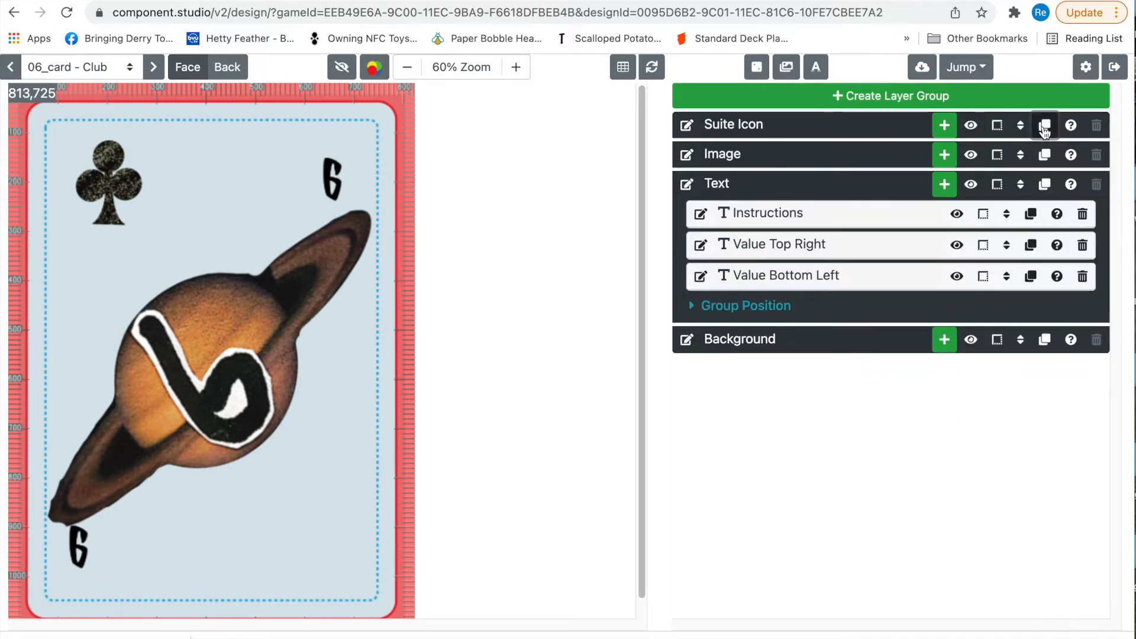
Step: Create a new layer group on the card face and name it Lower icons
click(876, 96)
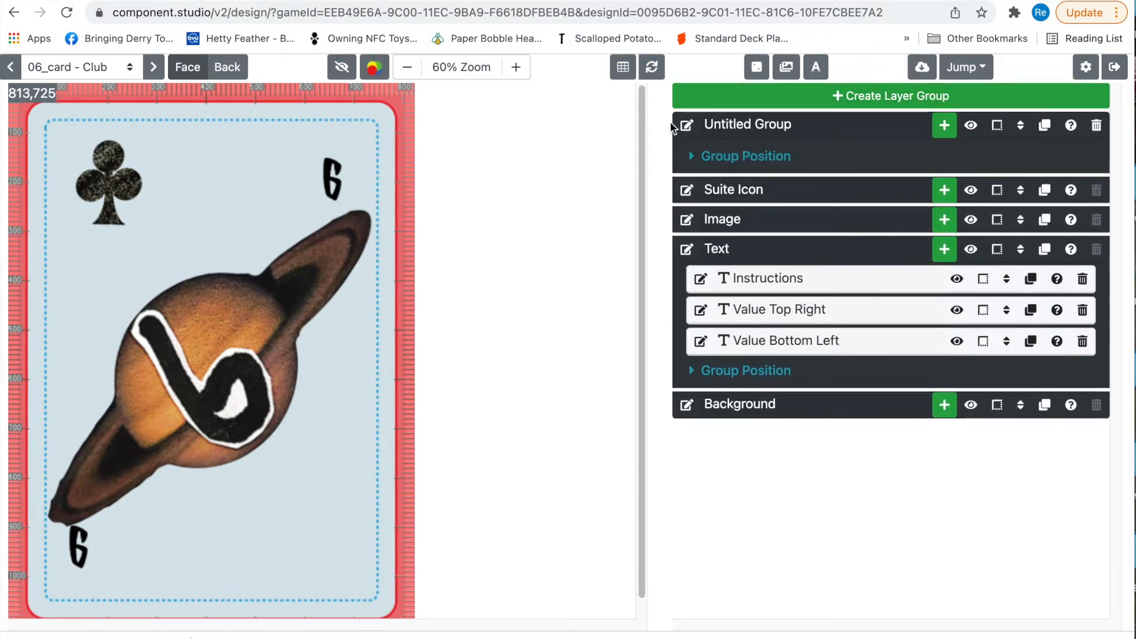
click(685, 125)
text(Lower icons)
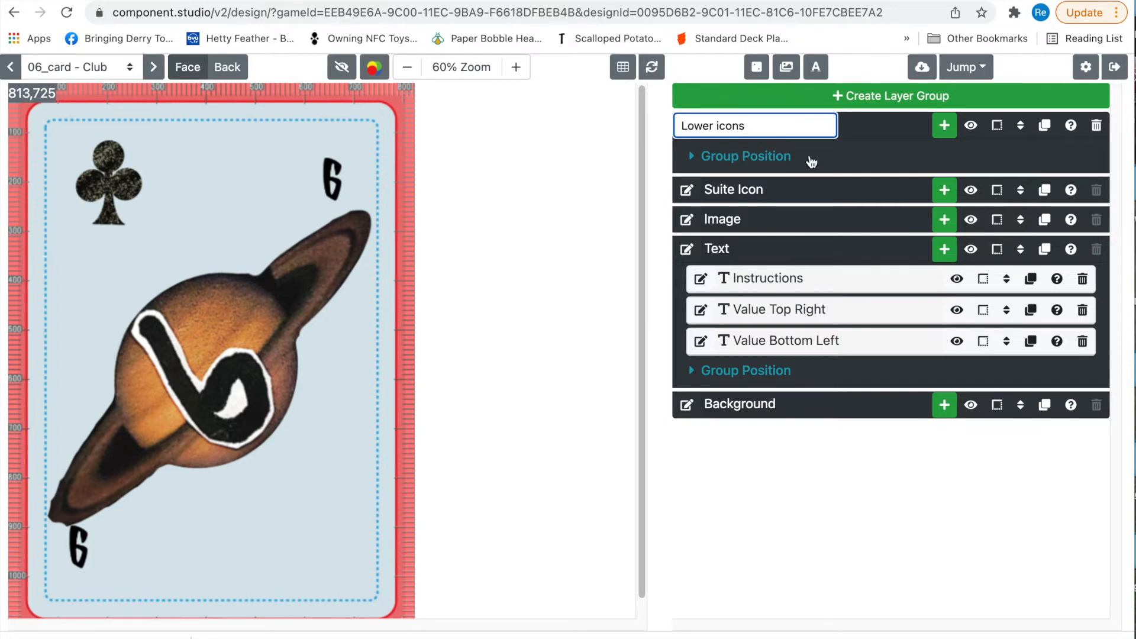
key(Return)
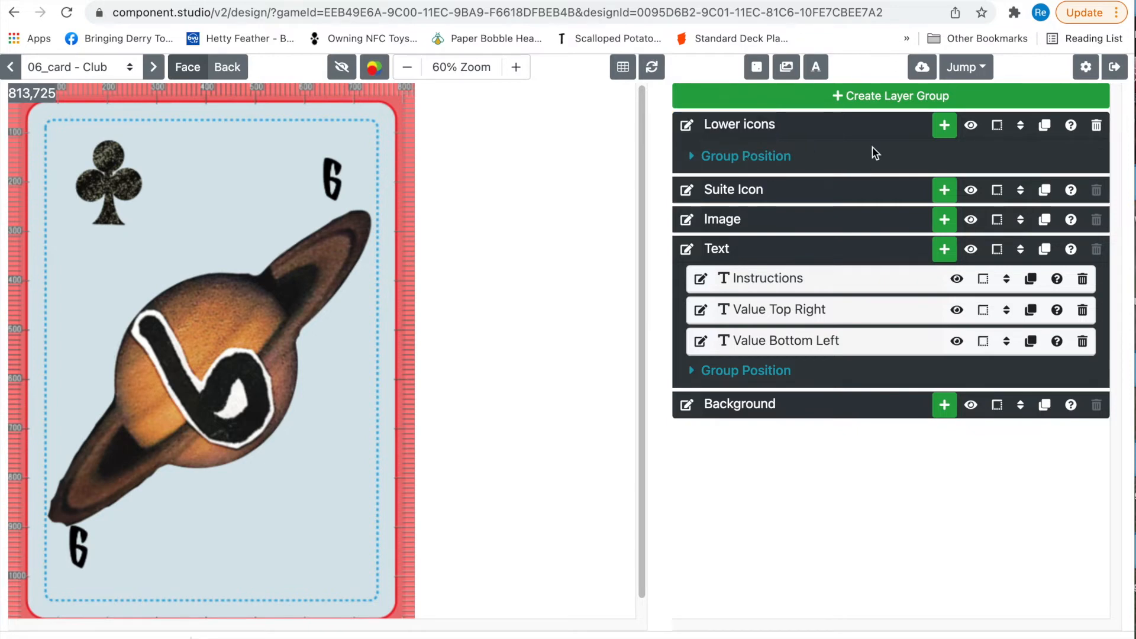
Step: Check the copy options of the Lower icons and Suite Icon layer groups
click(1046, 127)
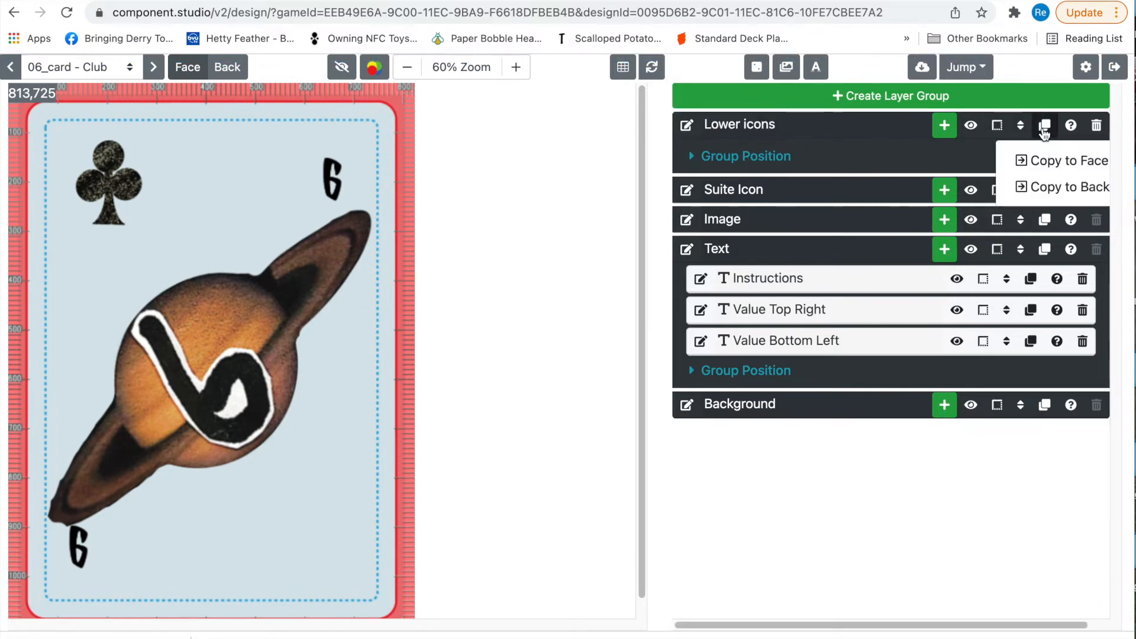
click(809, 158)
click(855, 127)
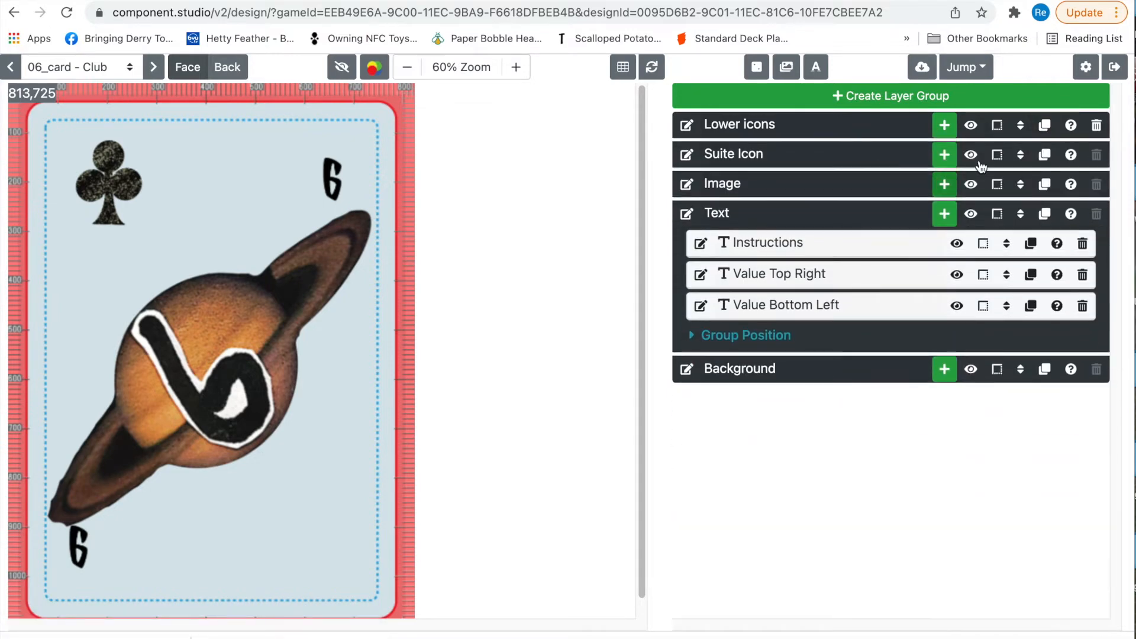
click(1045, 159)
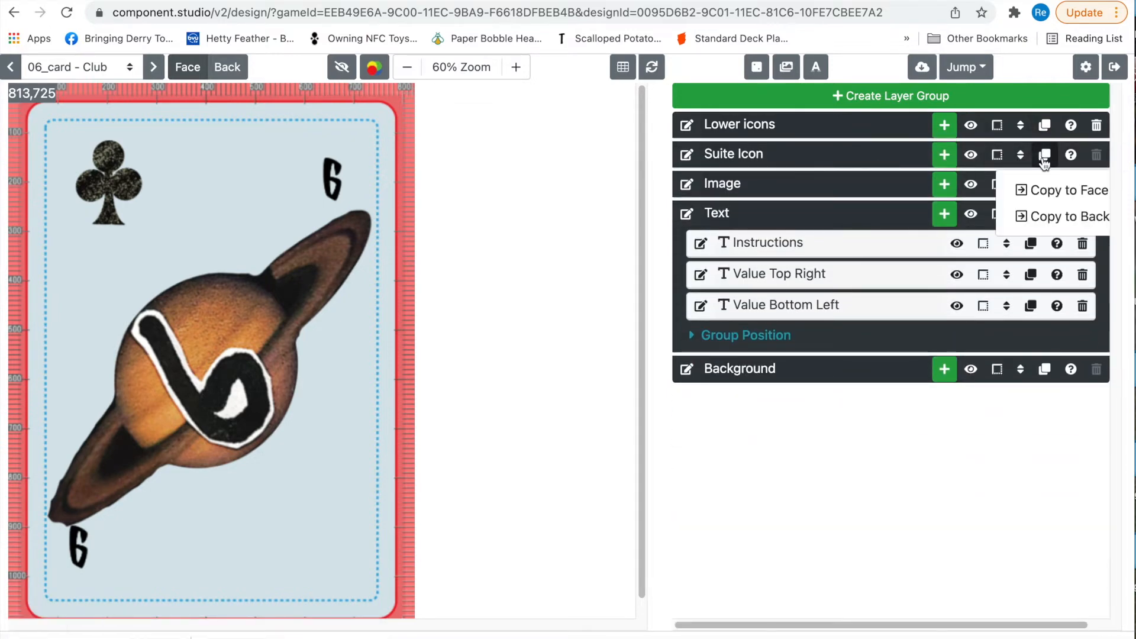
click(836, 134)
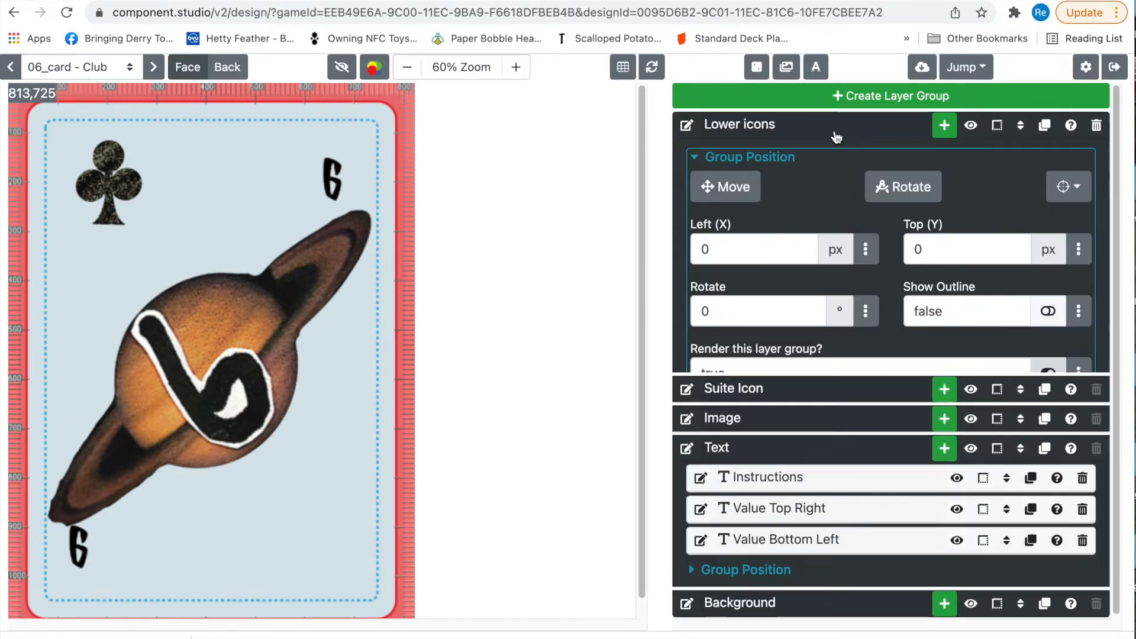
Step: Add an image layer to the Lower icons group, delete it, and collapse the group's position settings
click(943, 130)
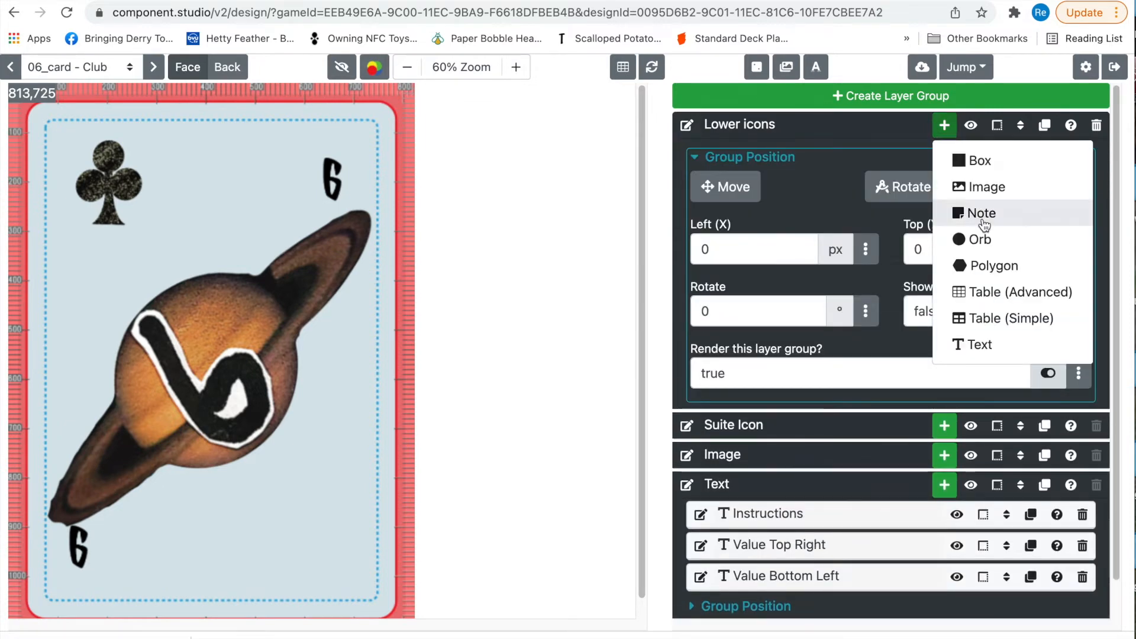
click(989, 186)
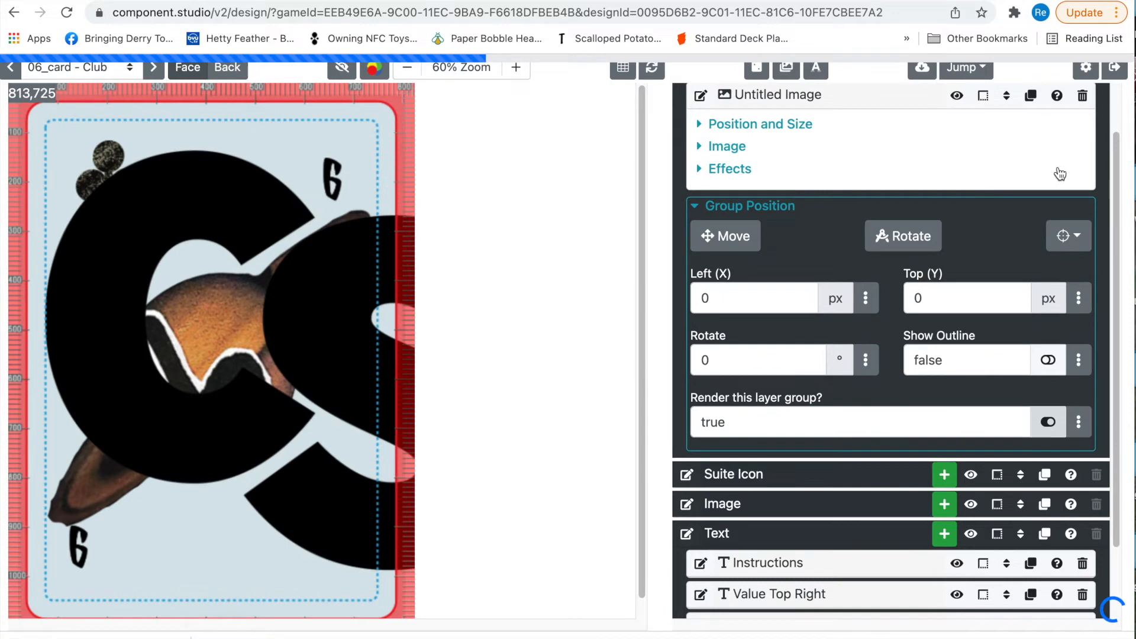
scroll(959, 157, up, 2)
click(1075, 158)
click(707, 116)
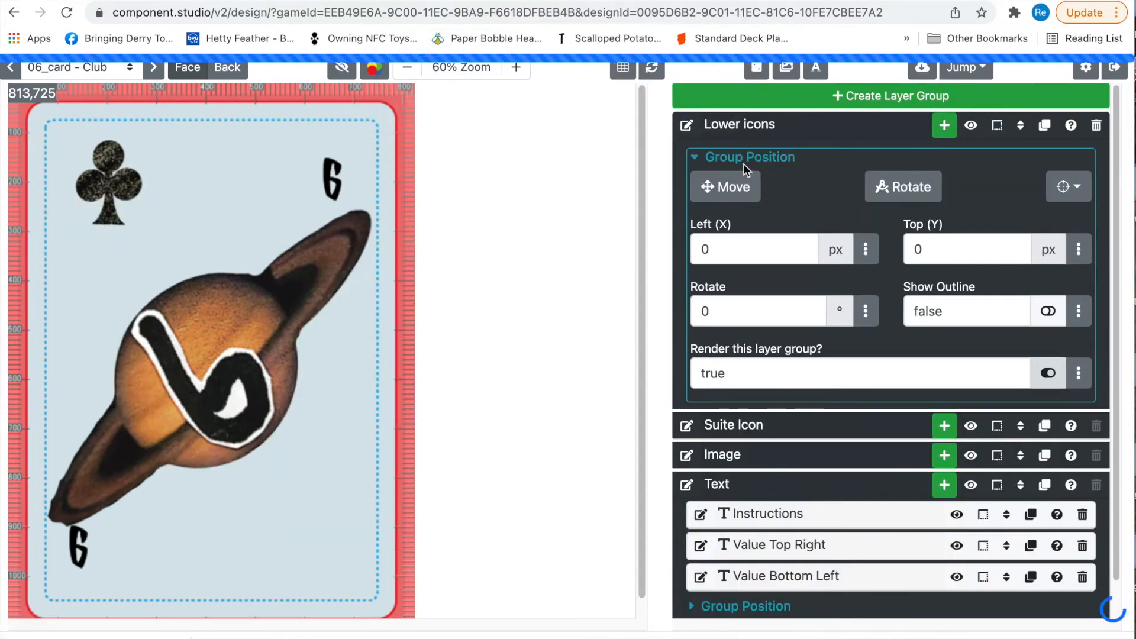
click(698, 159)
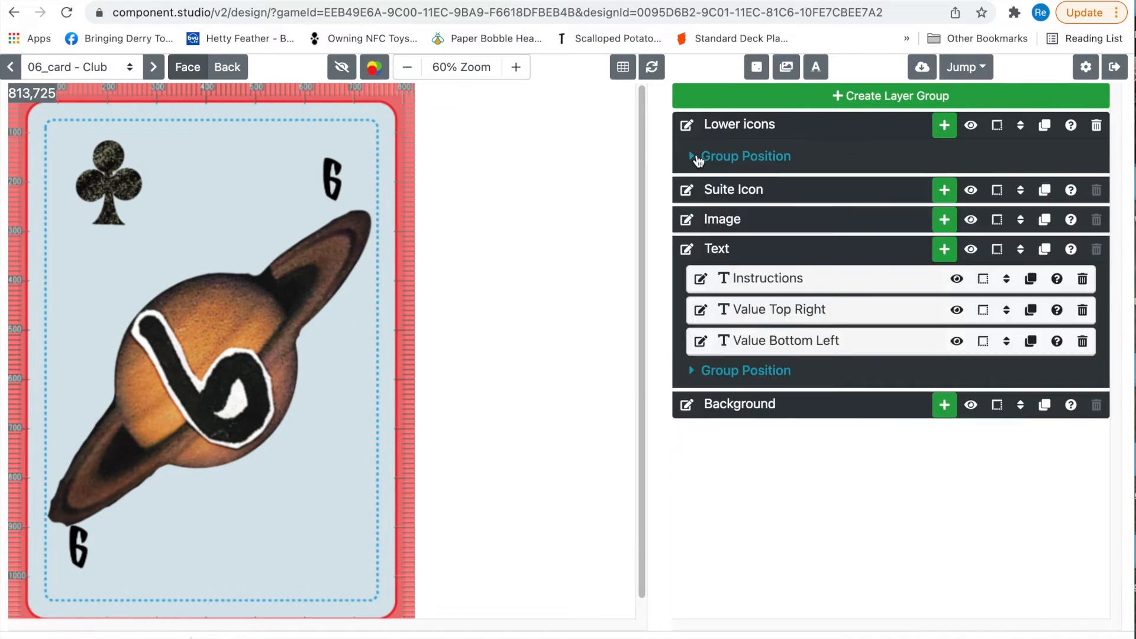
Step: Copy the Spade, Club, Diamond and Heart upper layers from the Suite Icon group into the Lower icons group
click(771, 192)
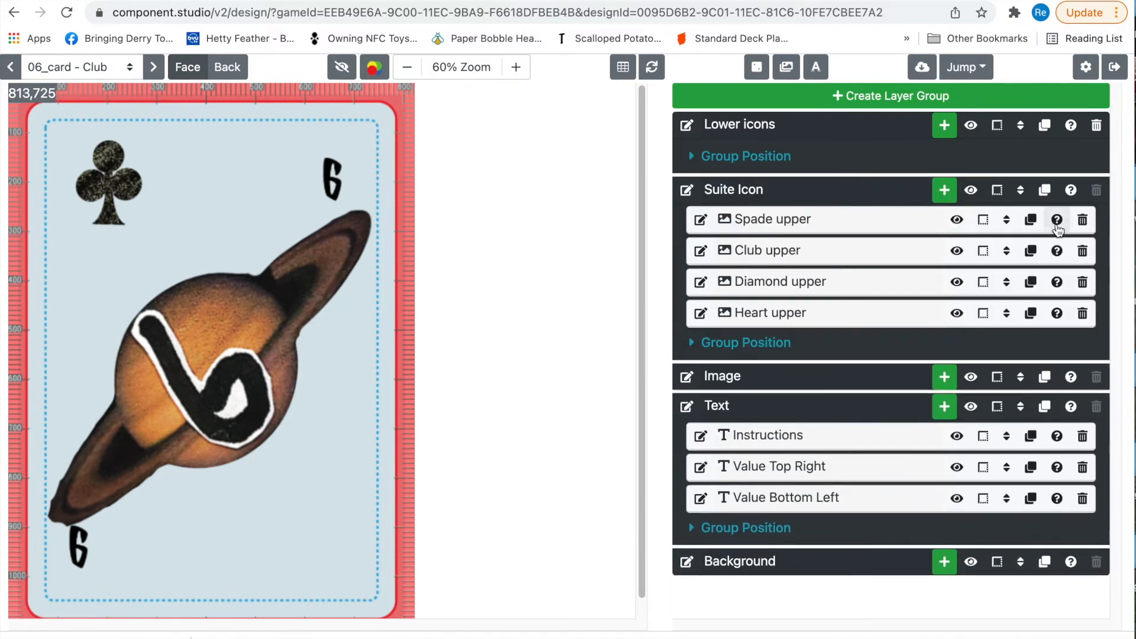
click(1032, 221)
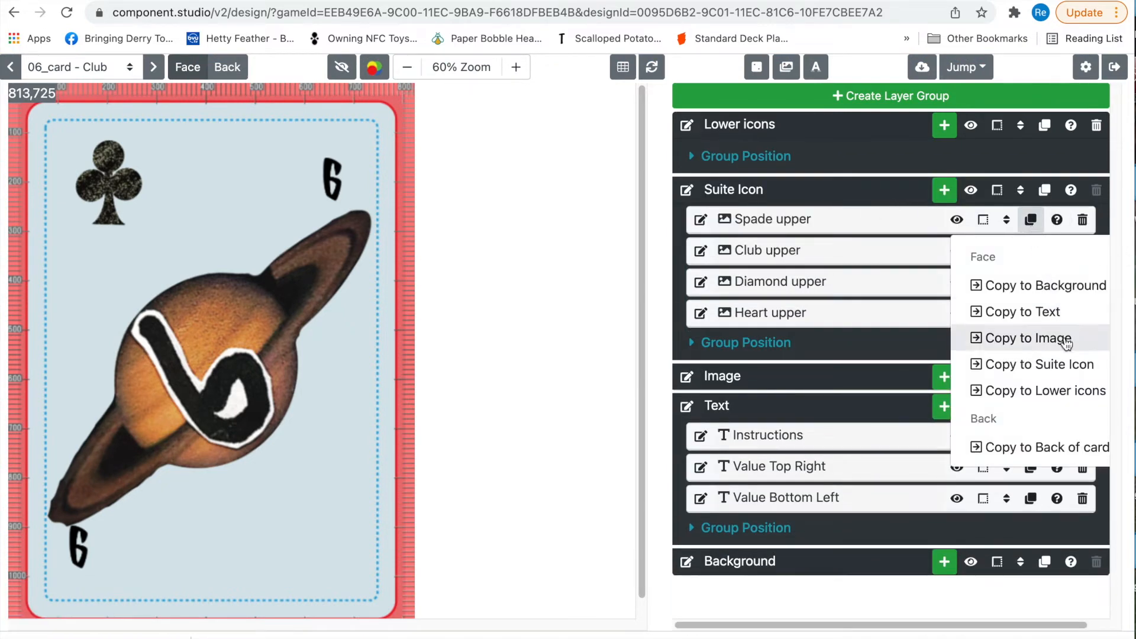
click(1064, 392)
click(1034, 280)
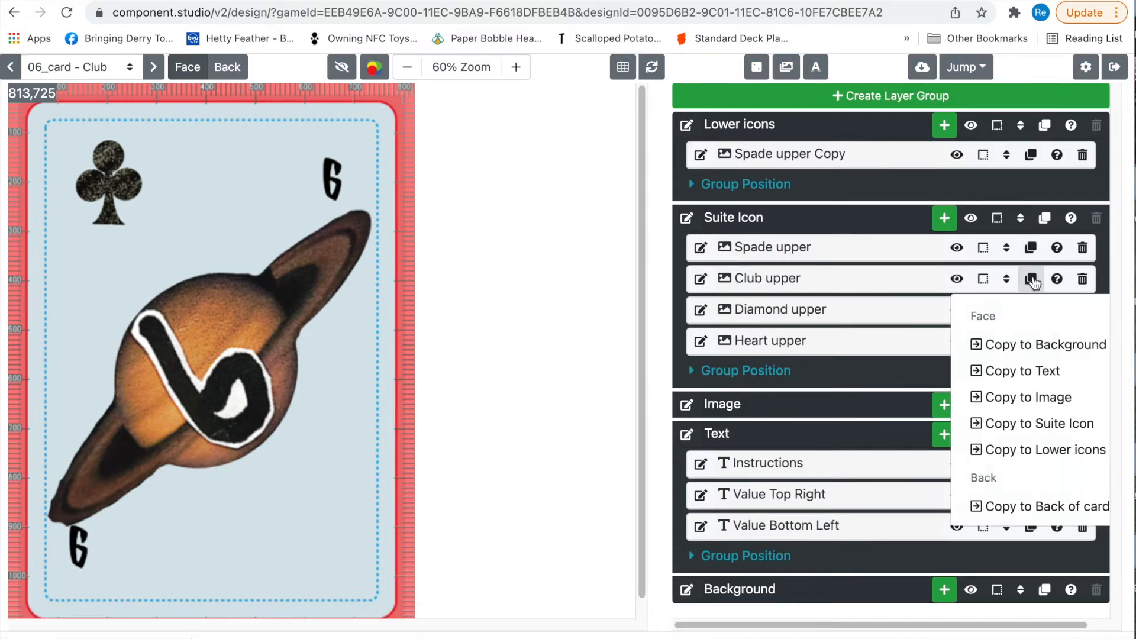
click(1059, 451)
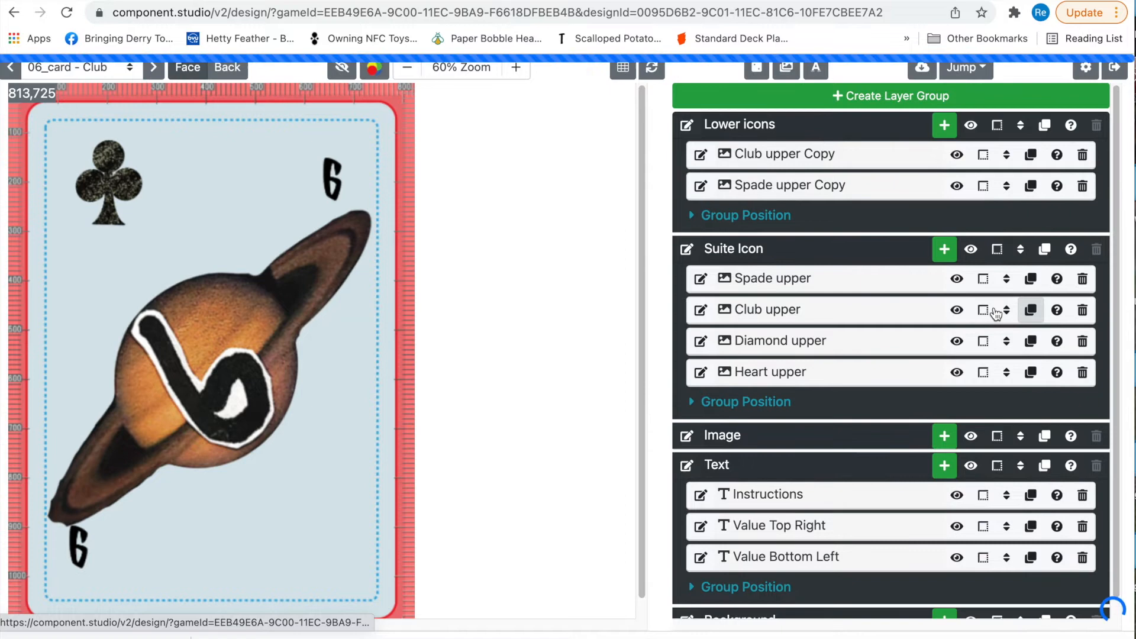
click(1031, 346)
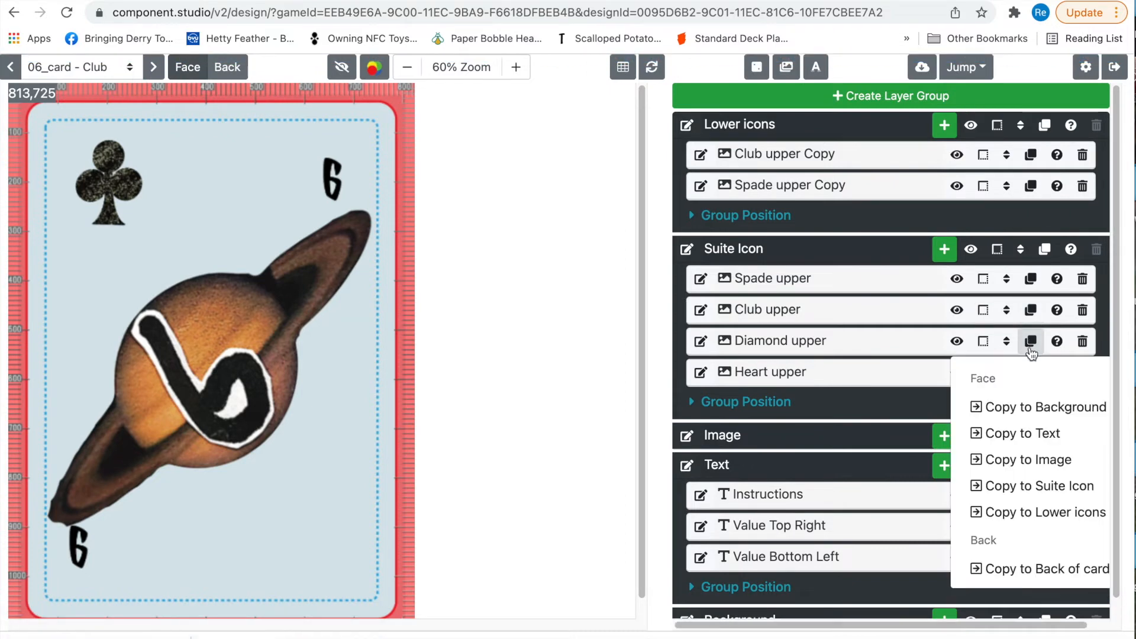
click(1037, 512)
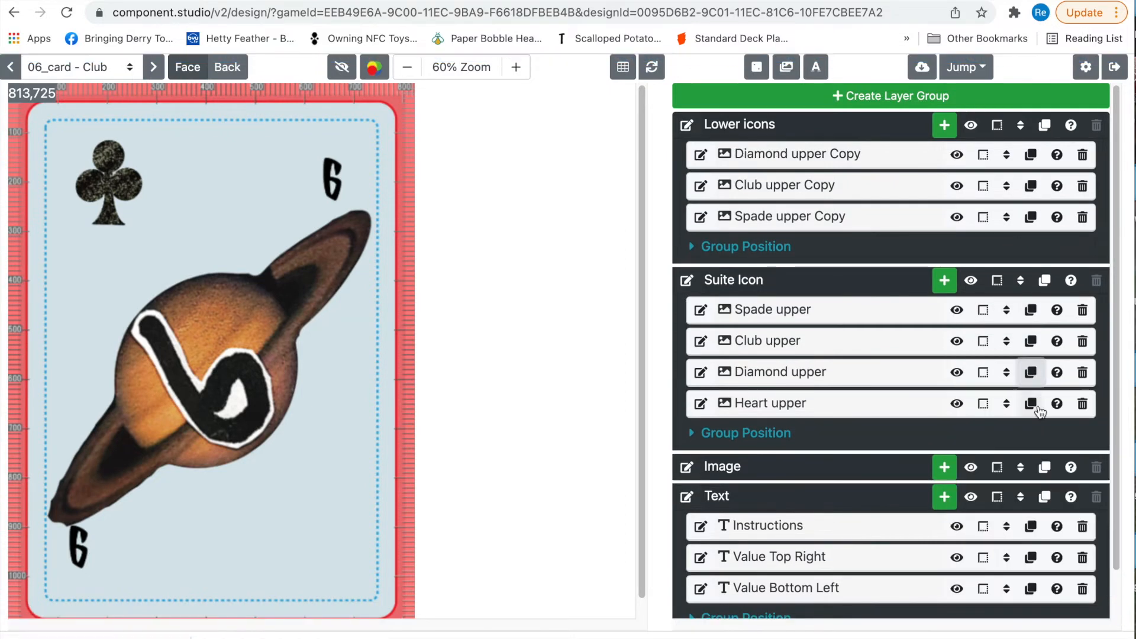
click(1031, 404)
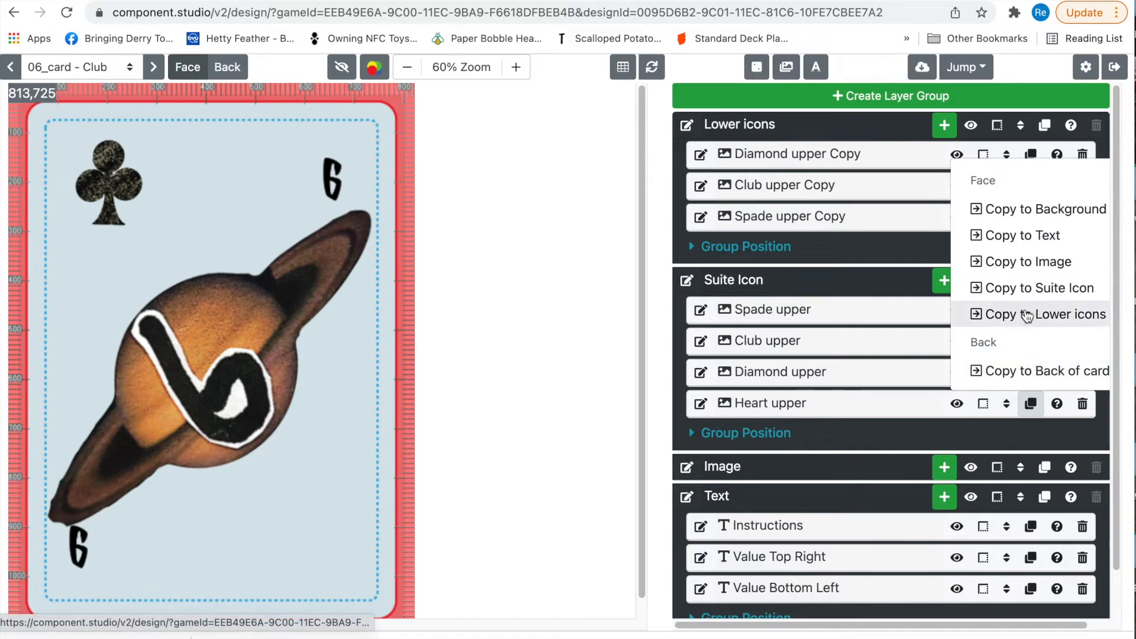
click(999, 315)
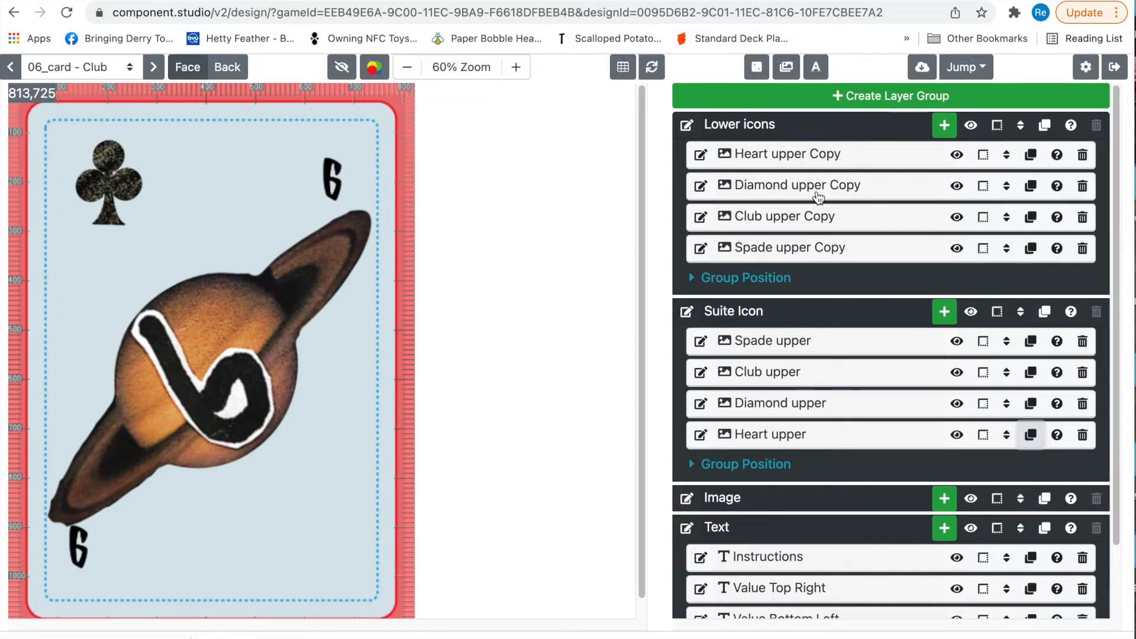
Step: Examine the position and size, image and effects settings of the Heart upper Copy layer
click(826, 157)
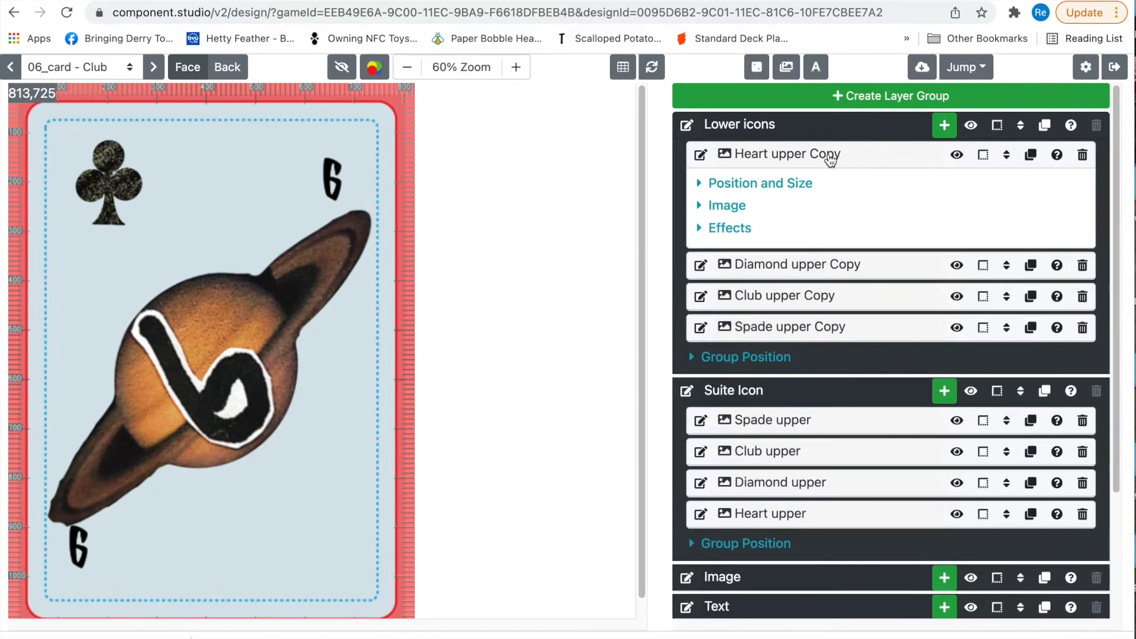
click(699, 185)
scroll(865, 367, down, 4)
scroll(865, 367, up, 1)
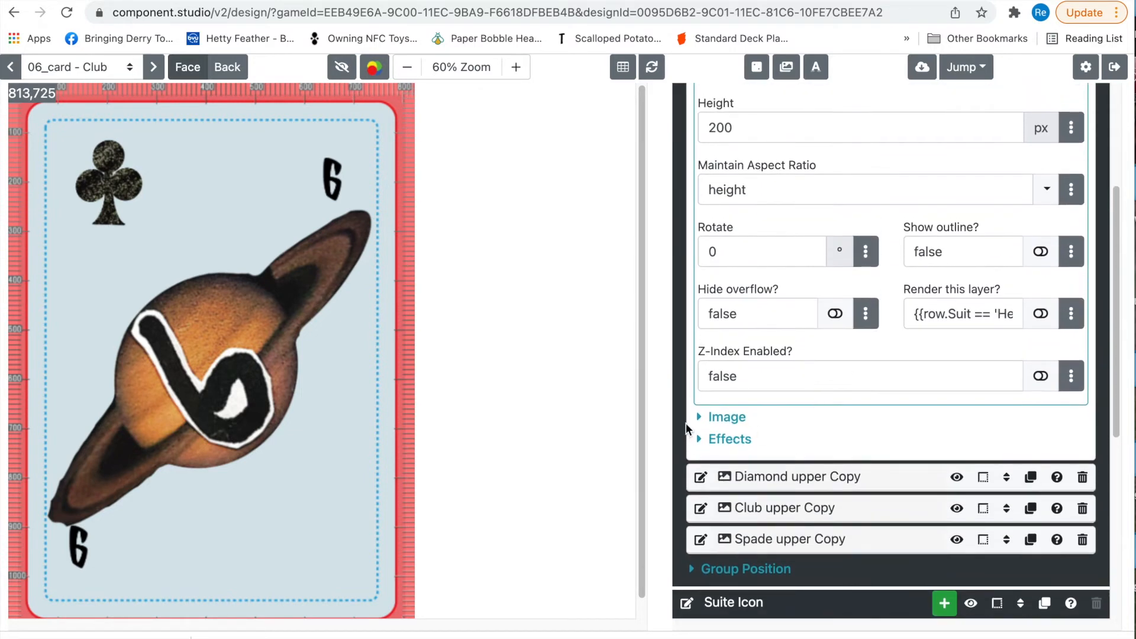
click(702, 418)
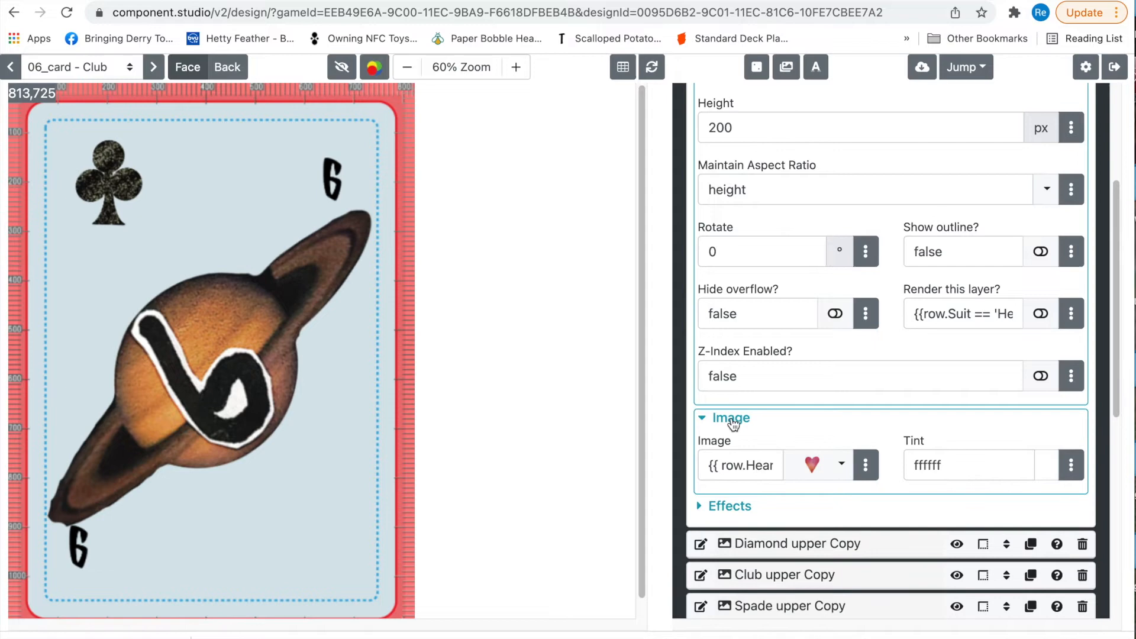
scroll(739, 425, up, 5)
click(700, 185)
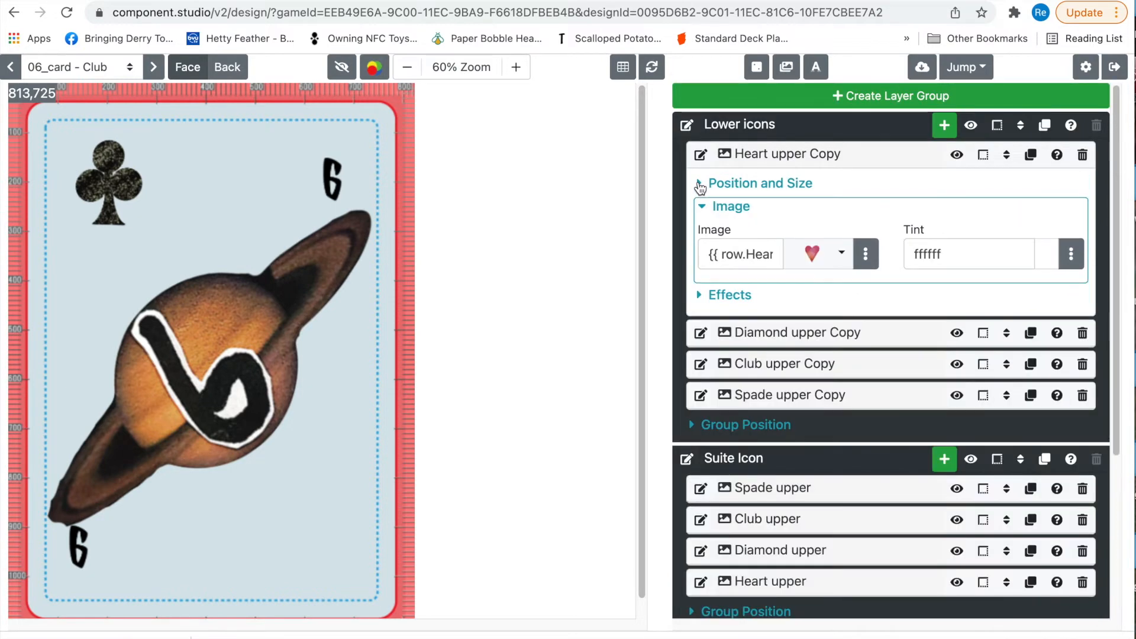
click(701, 184)
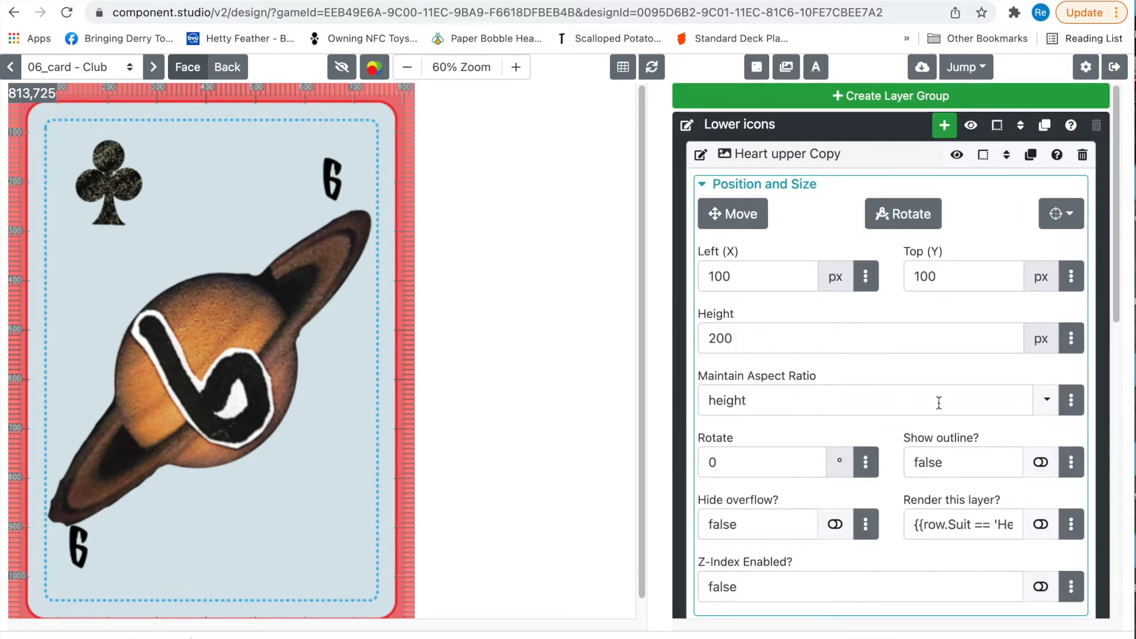
scroll(964, 436, down, 1)
scroll(963, 438, down, 1)
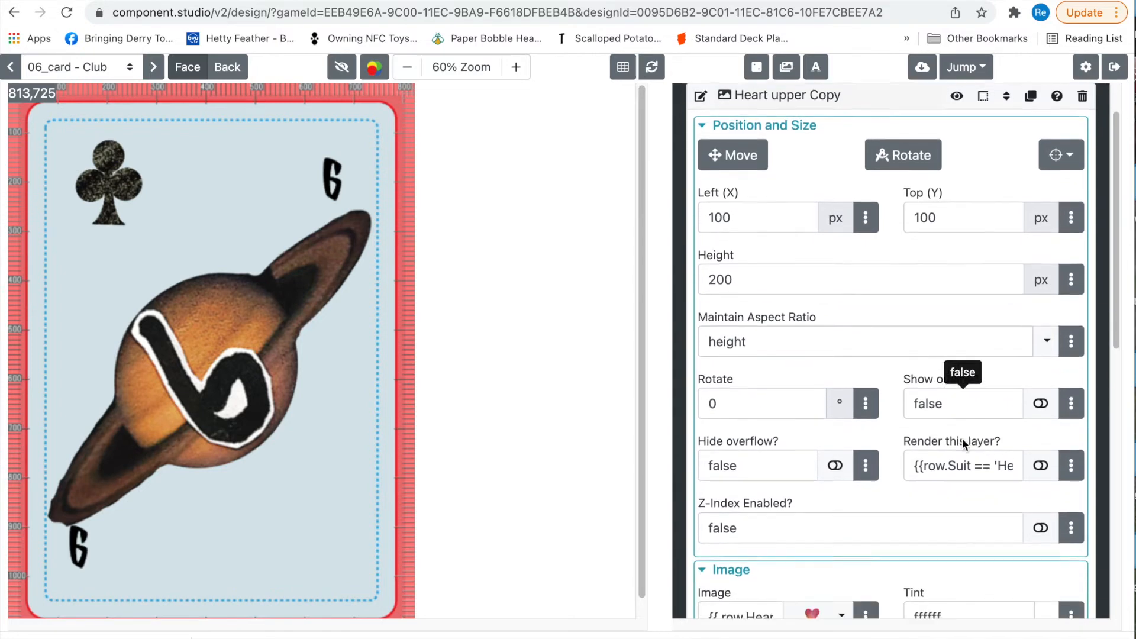
scroll(961, 438, up, 2)
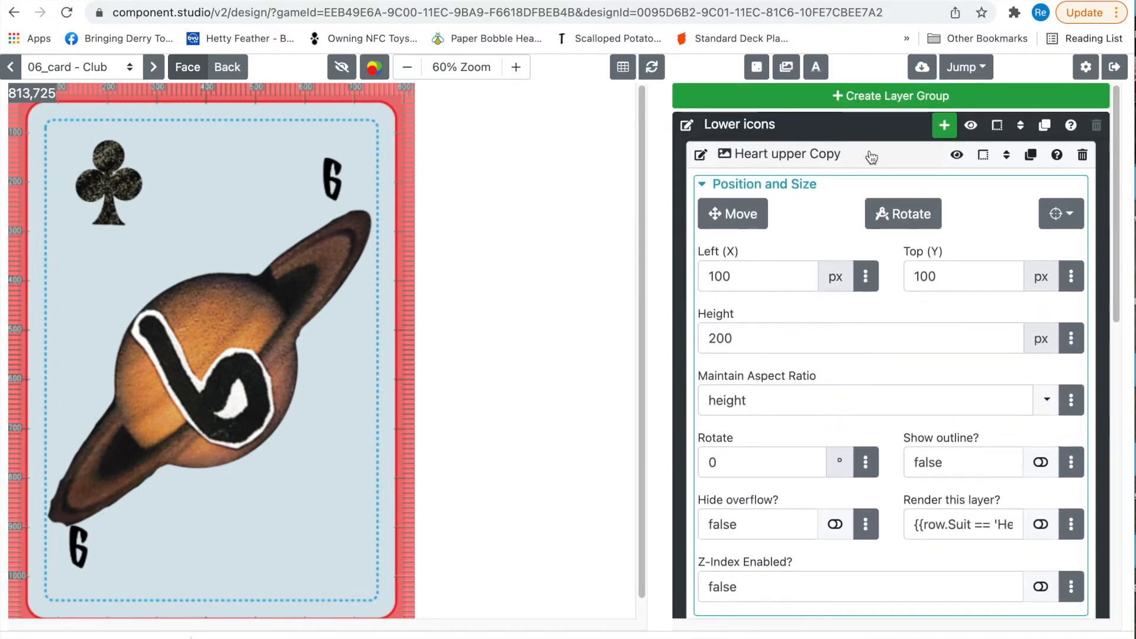
click(871, 157)
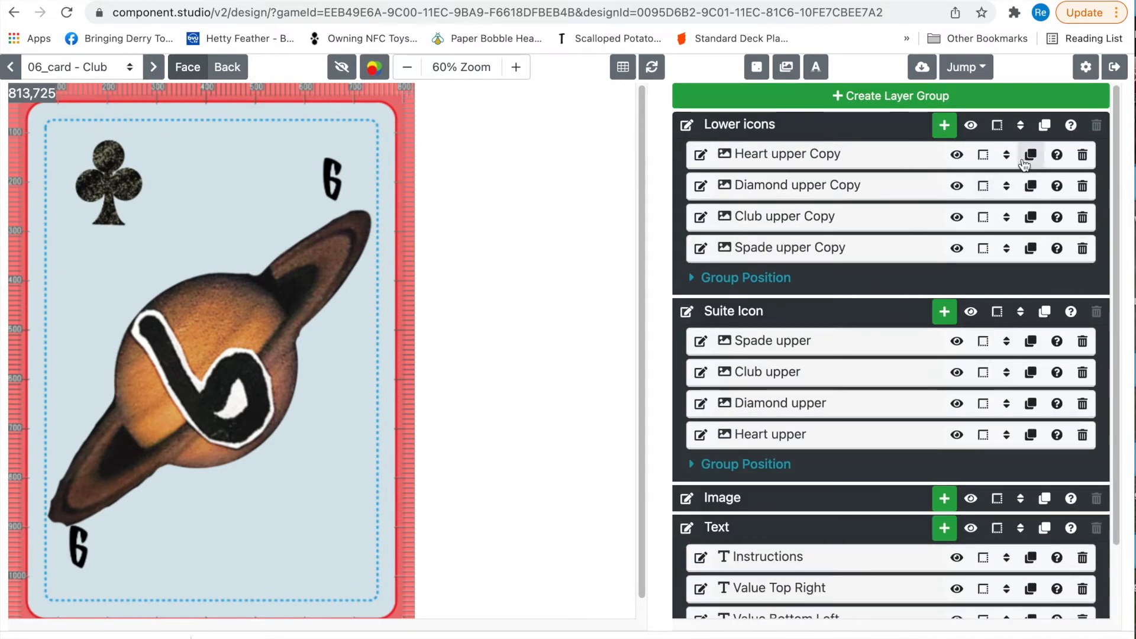
click(818, 159)
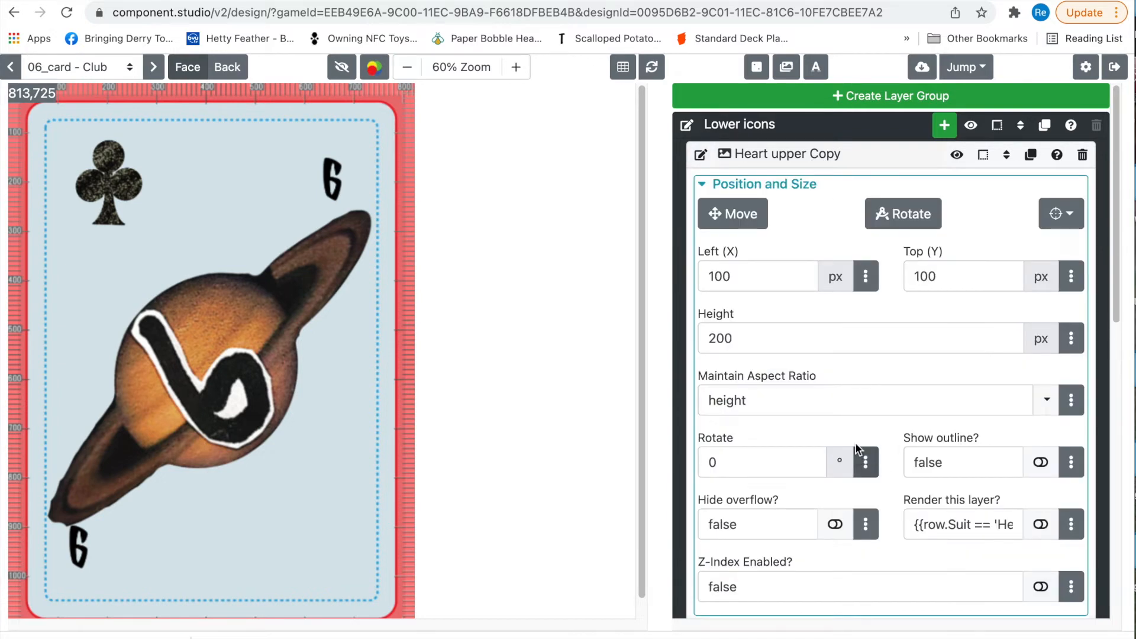
scroll(819, 444, down, 2)
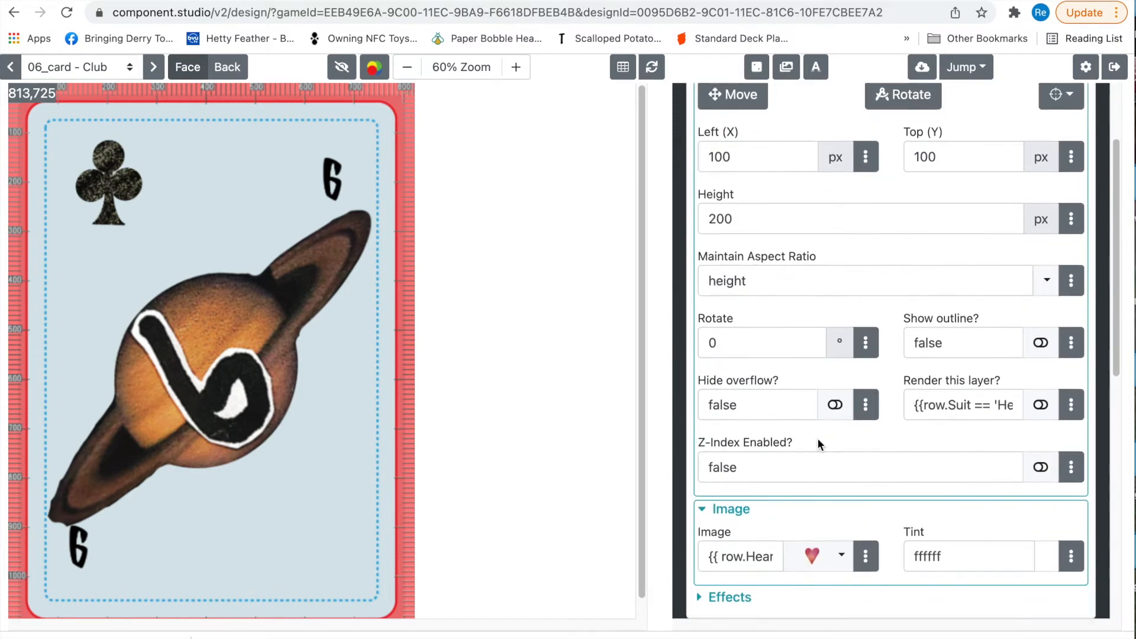
scroll(818, 444, down, 1)
click(734, 553)
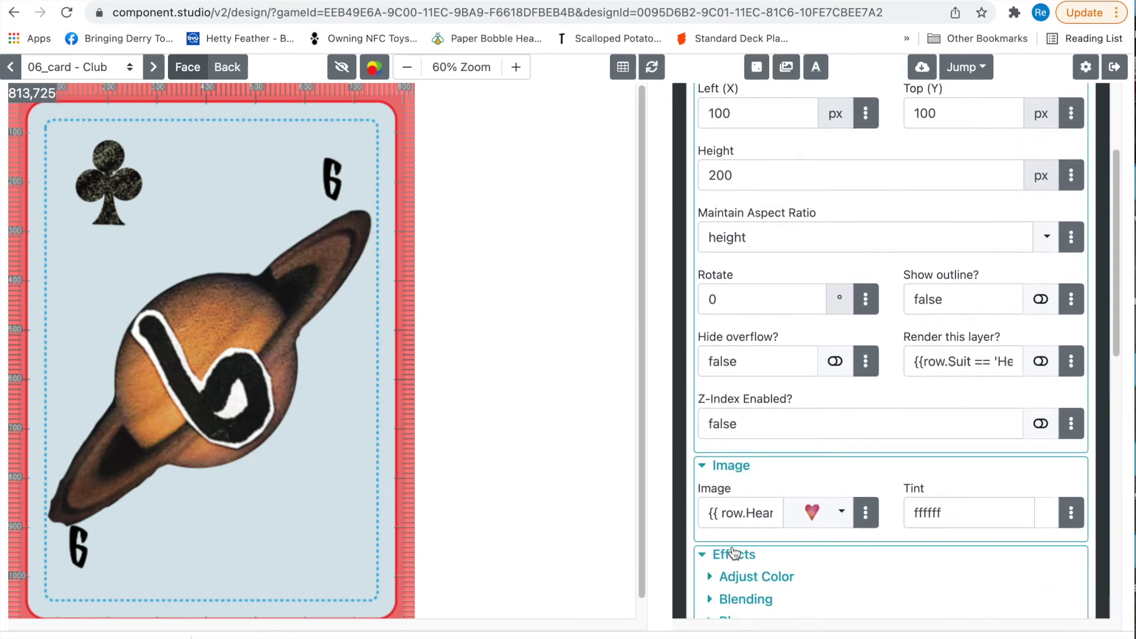
scroll(732, 544, down, 3)
scroll(731, 543, up, 6)
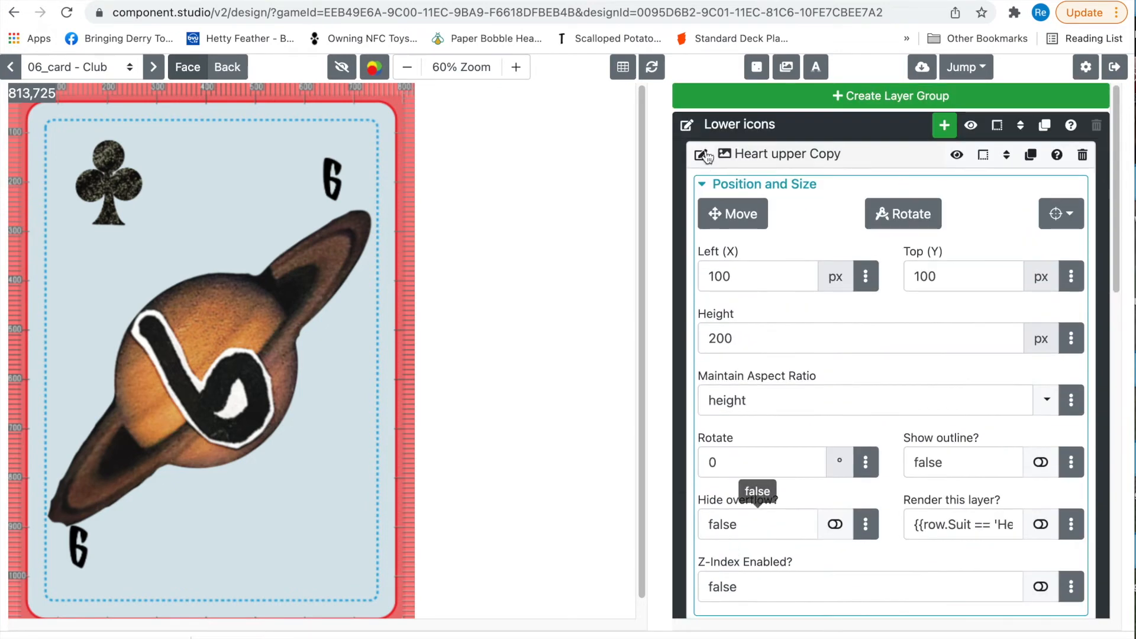
Step: Switch to the 07 Heart card and move the Heart upper Copy icon to the card's lower-right corner, at about X 539, Y 839 px
click(734, 220)
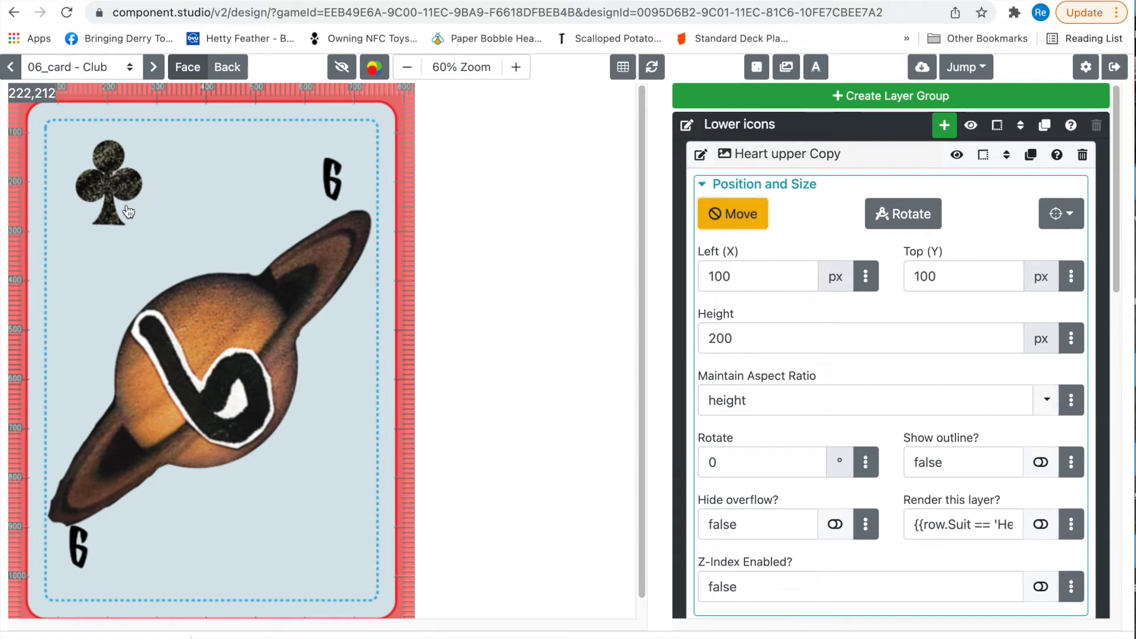
click(190, 329)
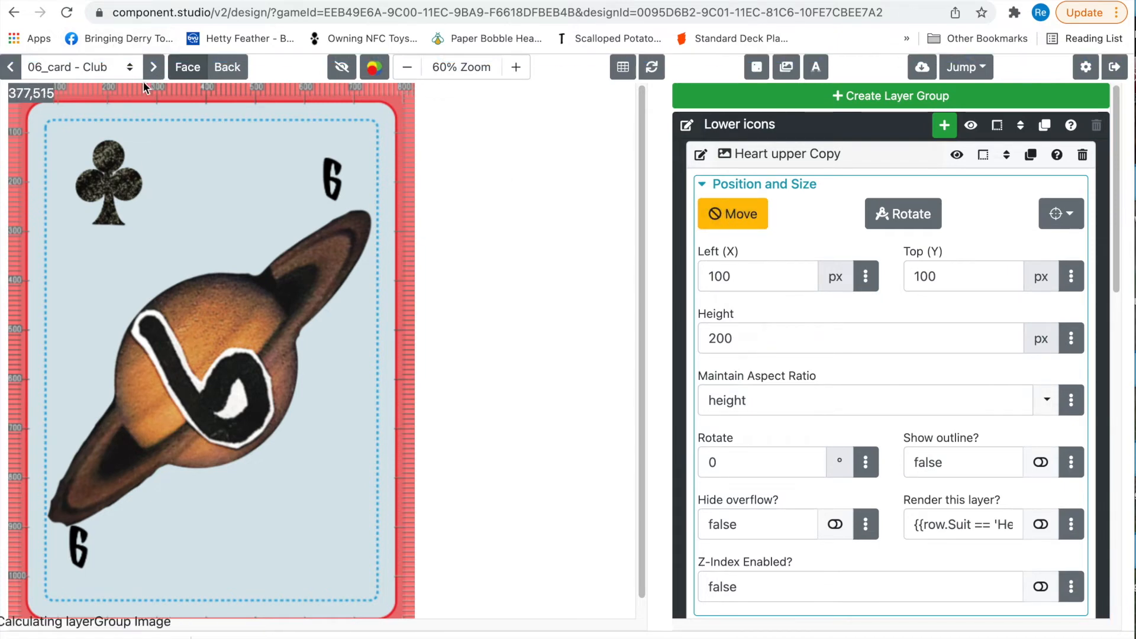
click(154, 69)
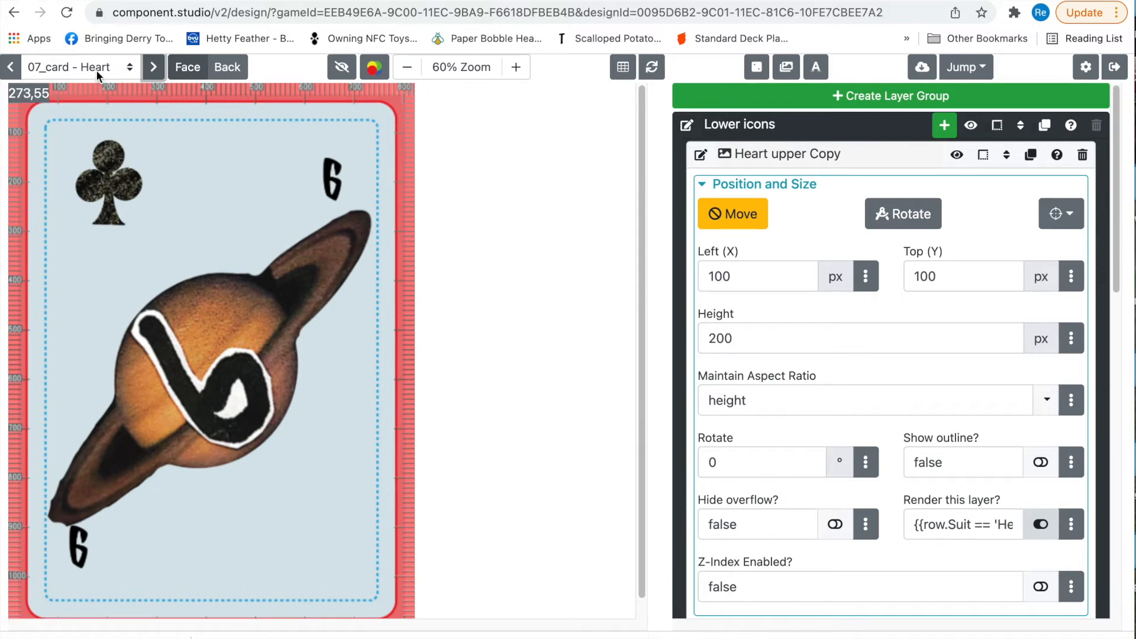
drag(108, 166, 325, 553)
Step: Show the 07 Diamond card, turn off move mode for Heart upper Copy and collapse that layer
click(153, 68)
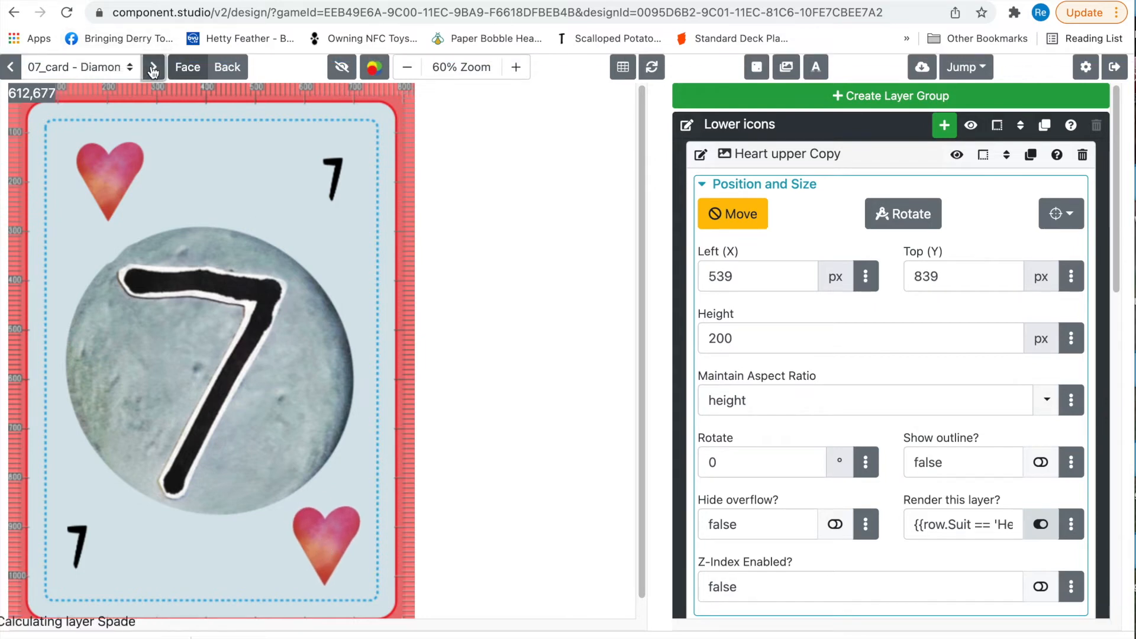
click(814, 188)
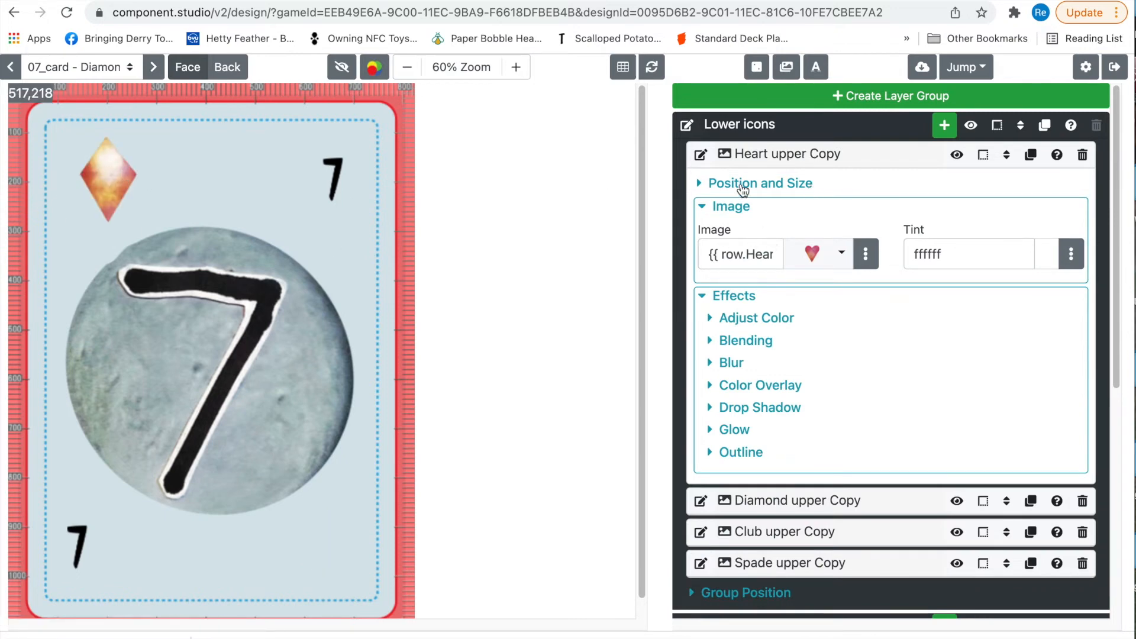
click(712, 189)
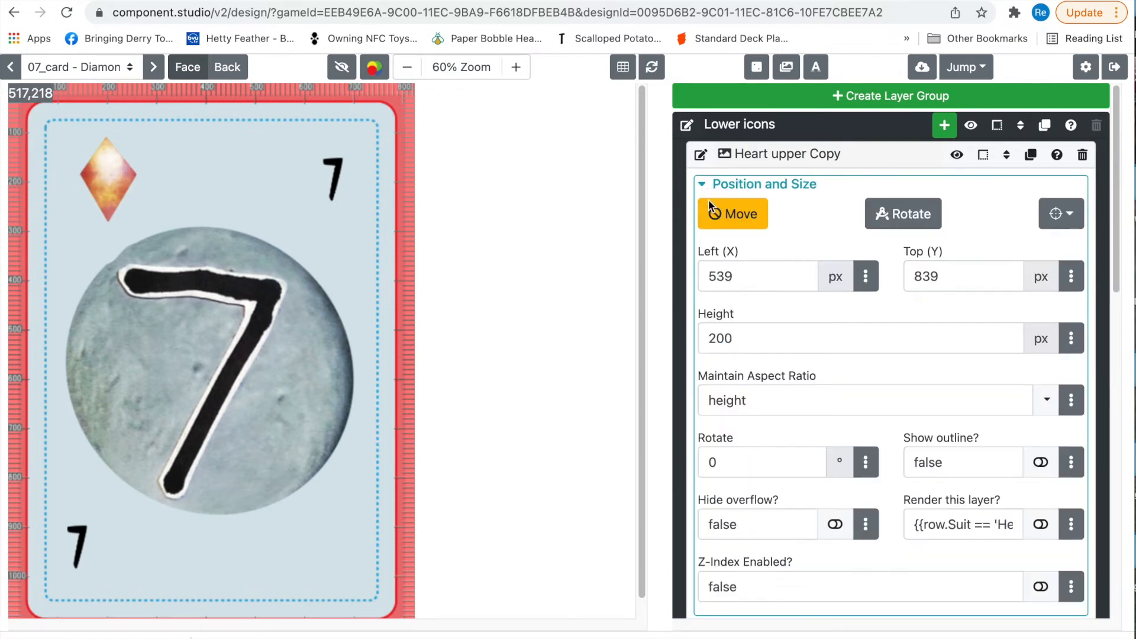
click(734, 219)
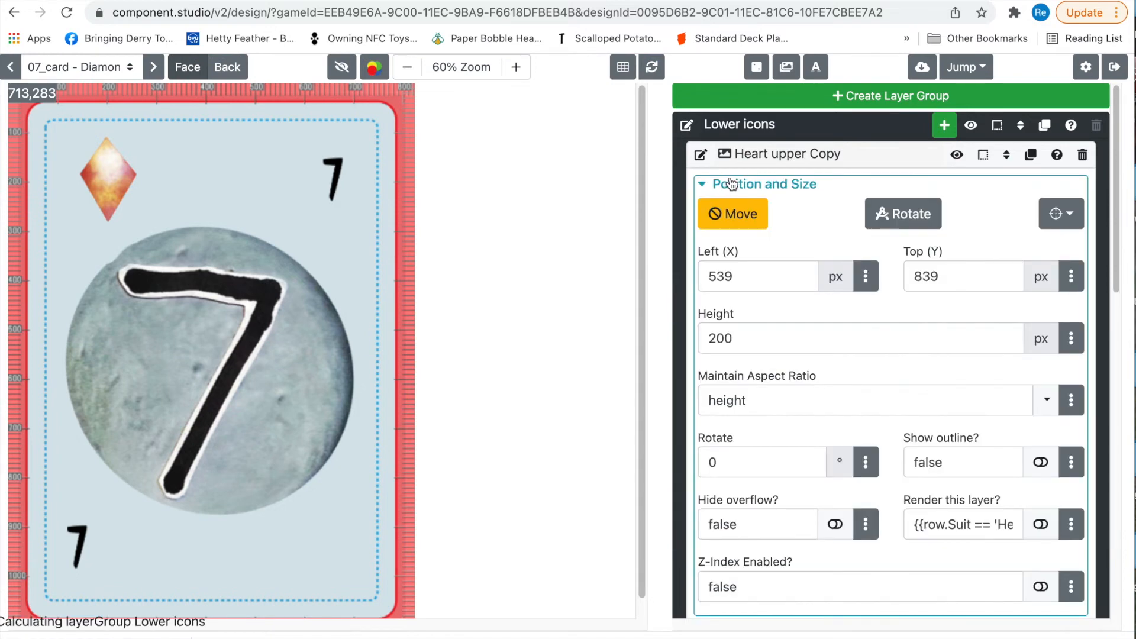
click(792, 155)
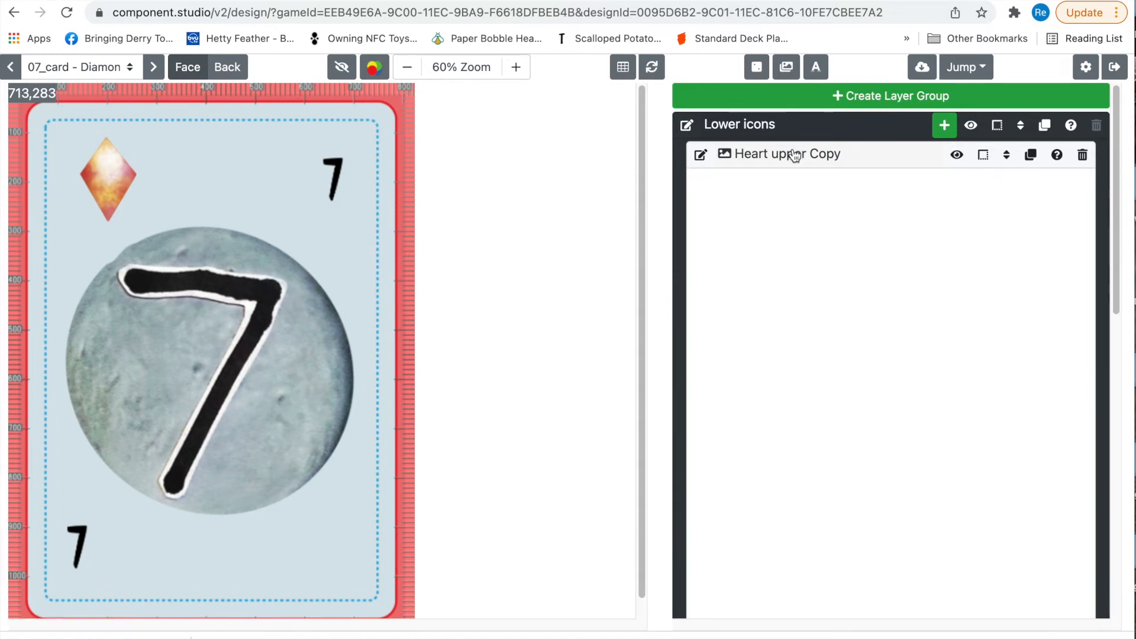
Step: Move the Diamond upper Copy icon to the card's lower-right corner, at about X 563, Y 847 px, and collapse the layer
click(791, 187)
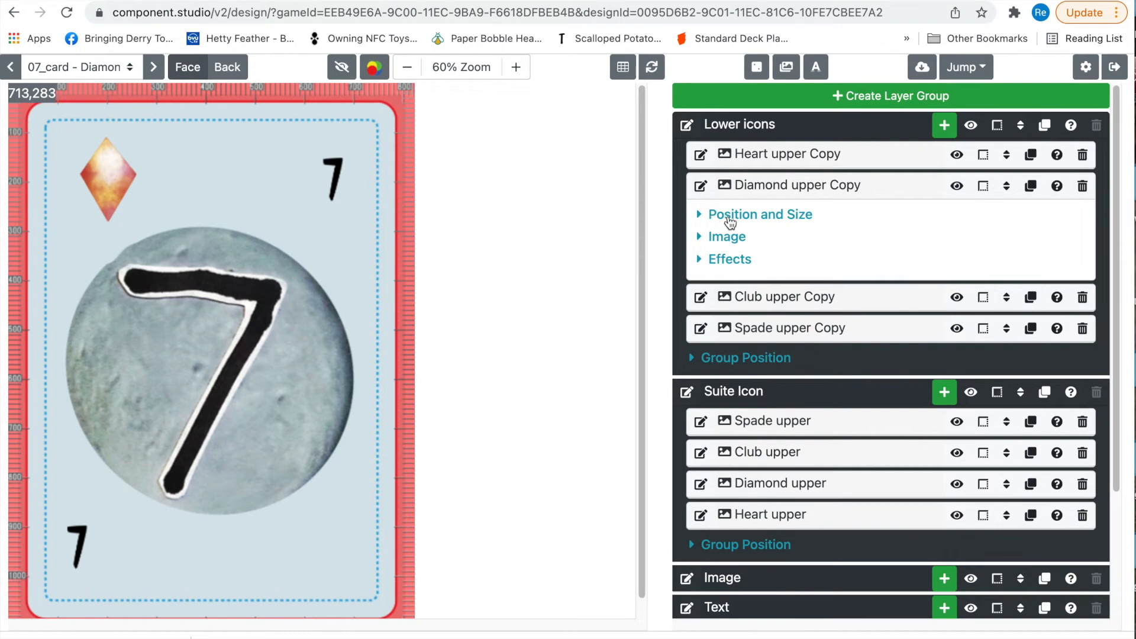
click(730, 222)
click(737, 245)
drag(117, 186, 337, 556)
click(737, 249)
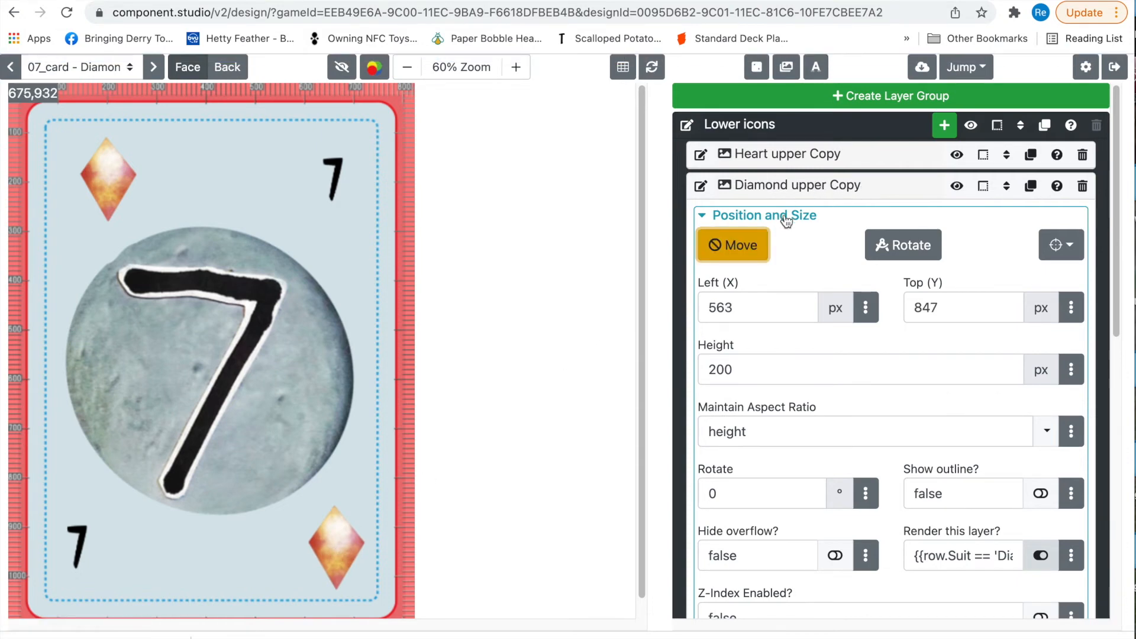
click(875, 187)
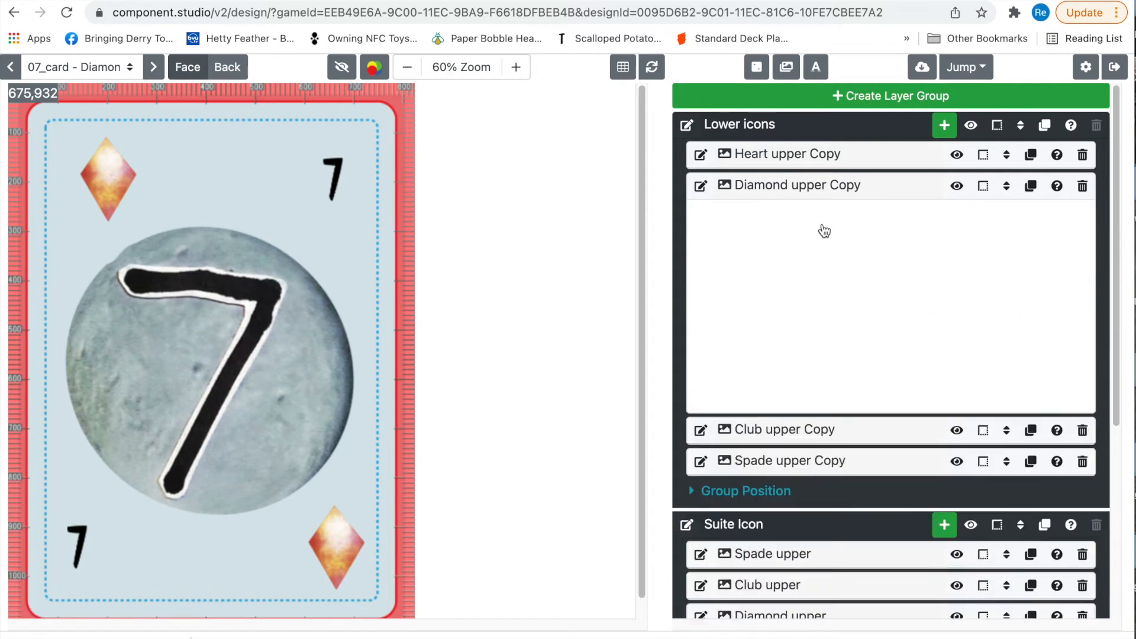
Step: Show the 07 Club card and move the Club upper Copy icon to its lower-right corner, at about X 562, Y 828 px
click(164, 68)
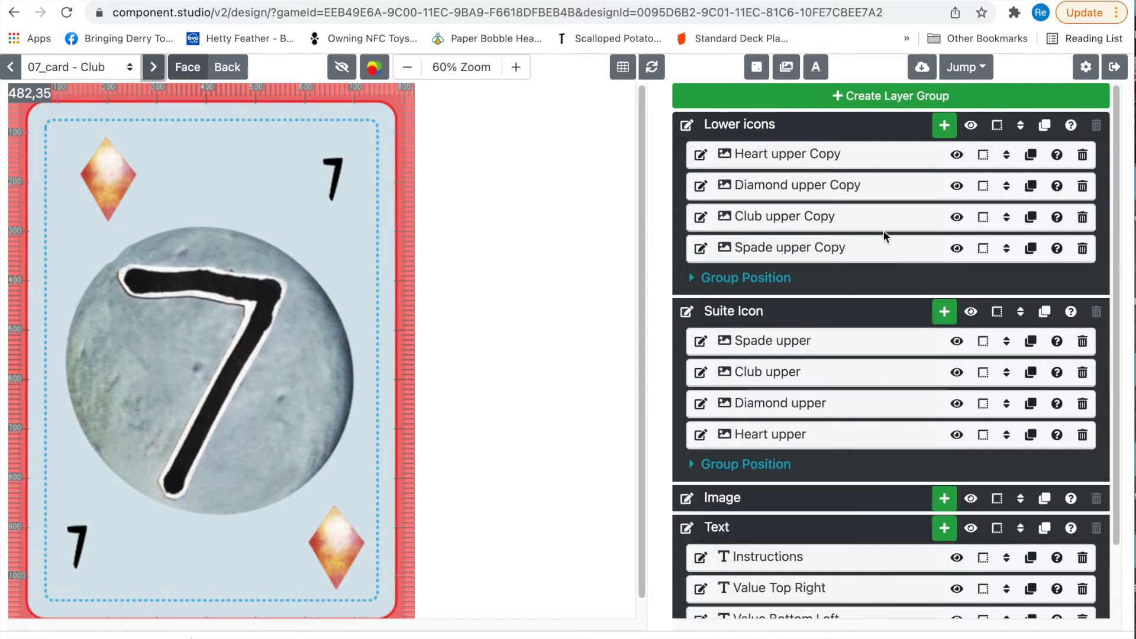
click(858, 224)
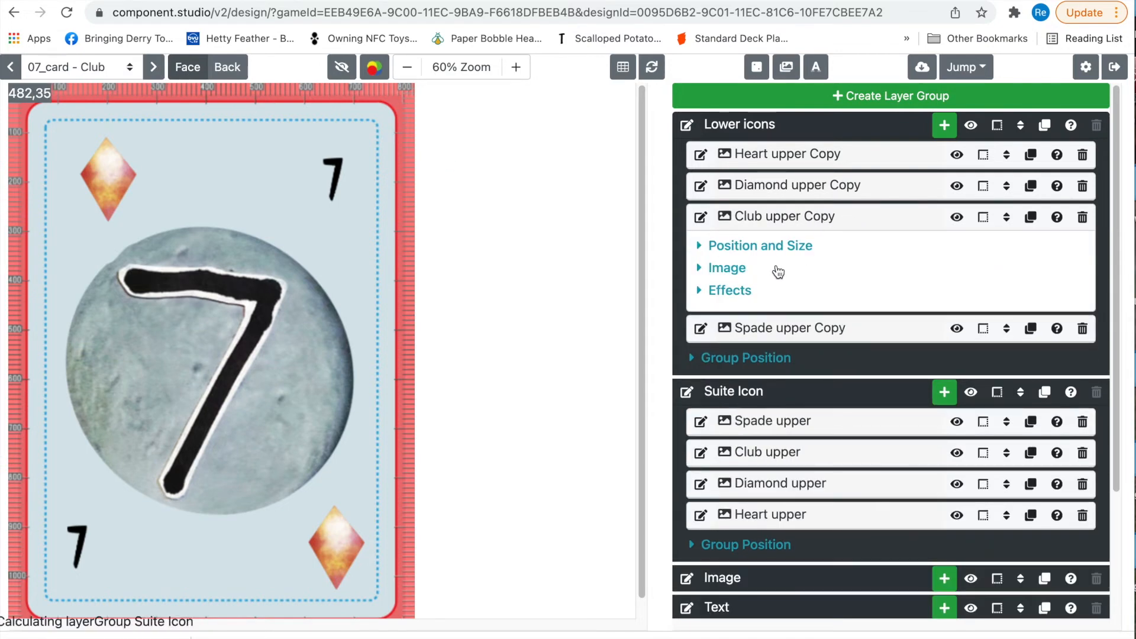
click(699, 246)
click(732, 283)
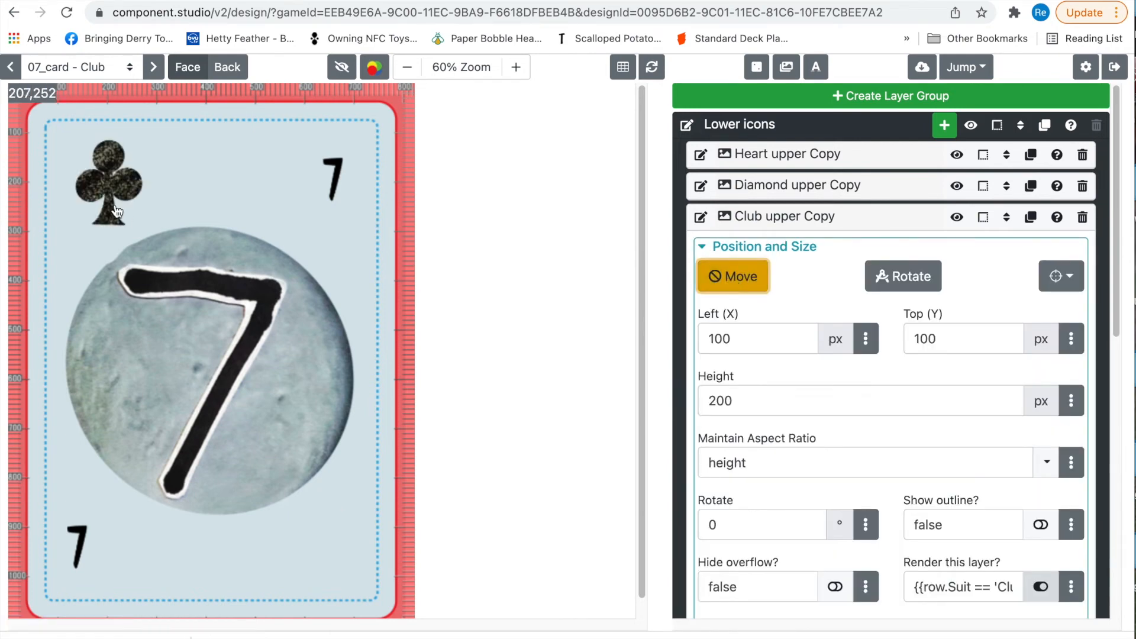
drag(108, 189, 336, 546)
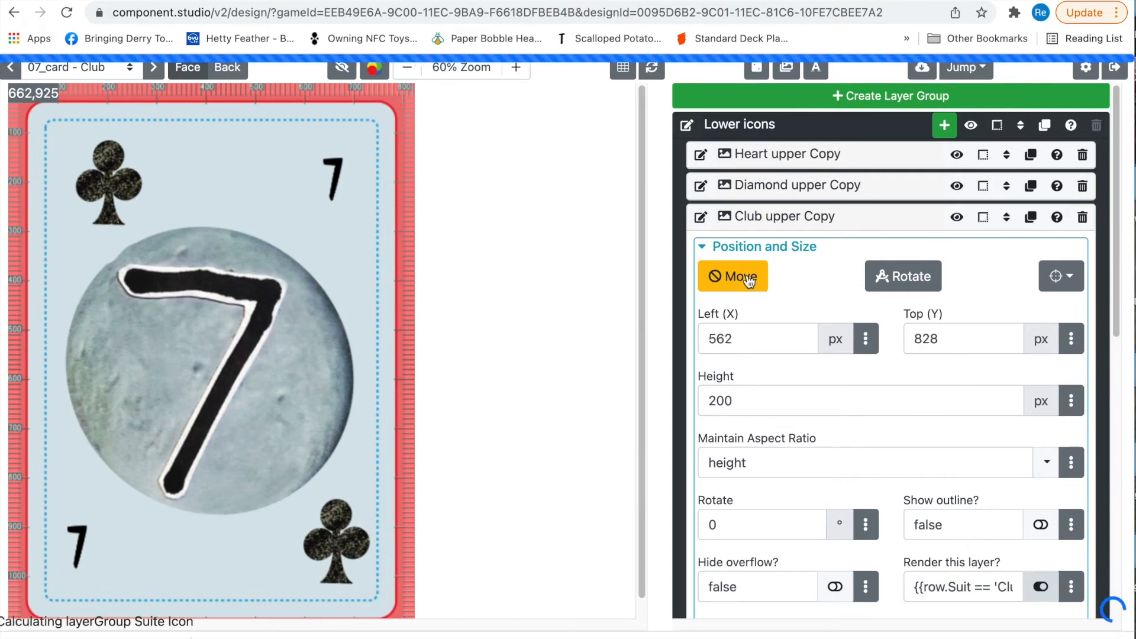
Step: Switch to the 07 Spade card and move the Spade upper Copy icon to its lower-right corner, at about X 557, Y 835 px
click(769, 216)
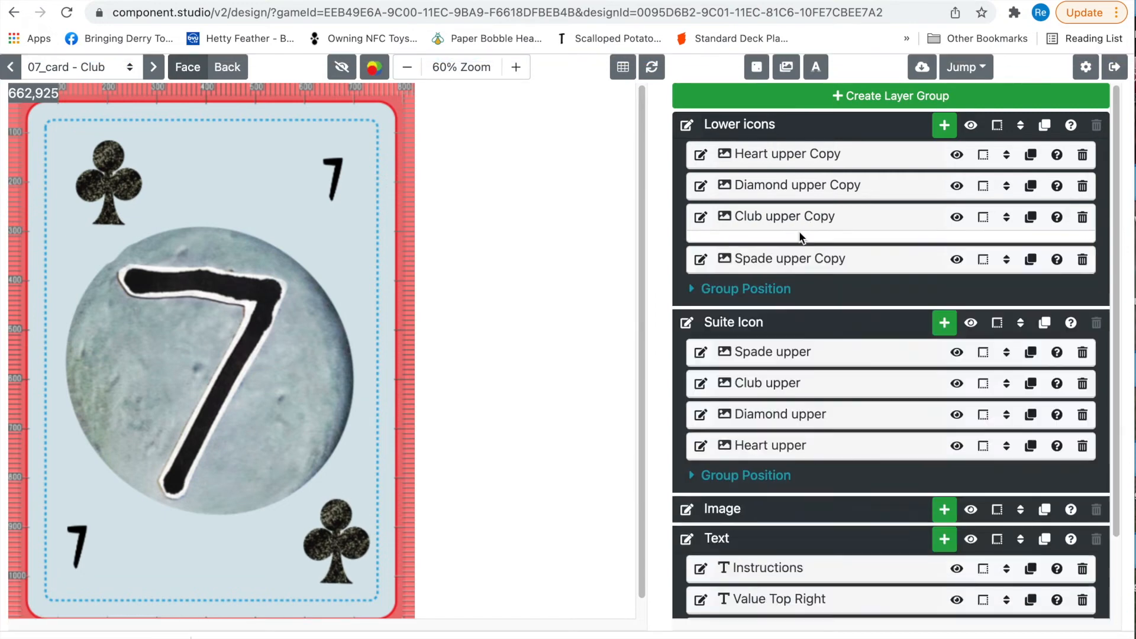
click(852, 256)
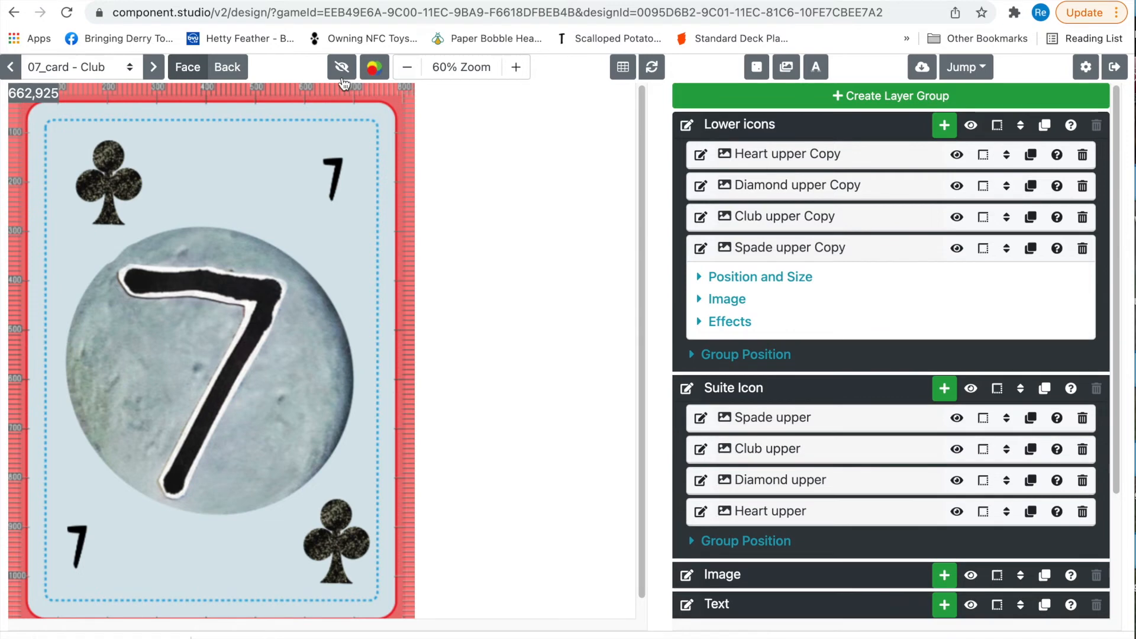
click(153, 67)
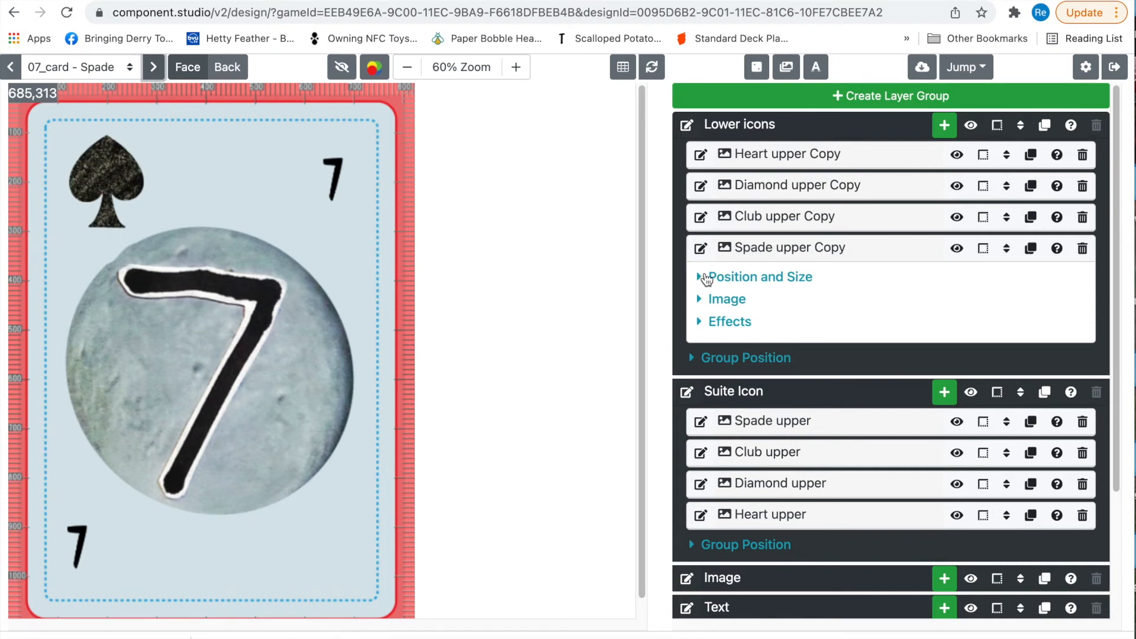
click(704, 278)
click(738, 307)
drag(126, 185, 335, 549)
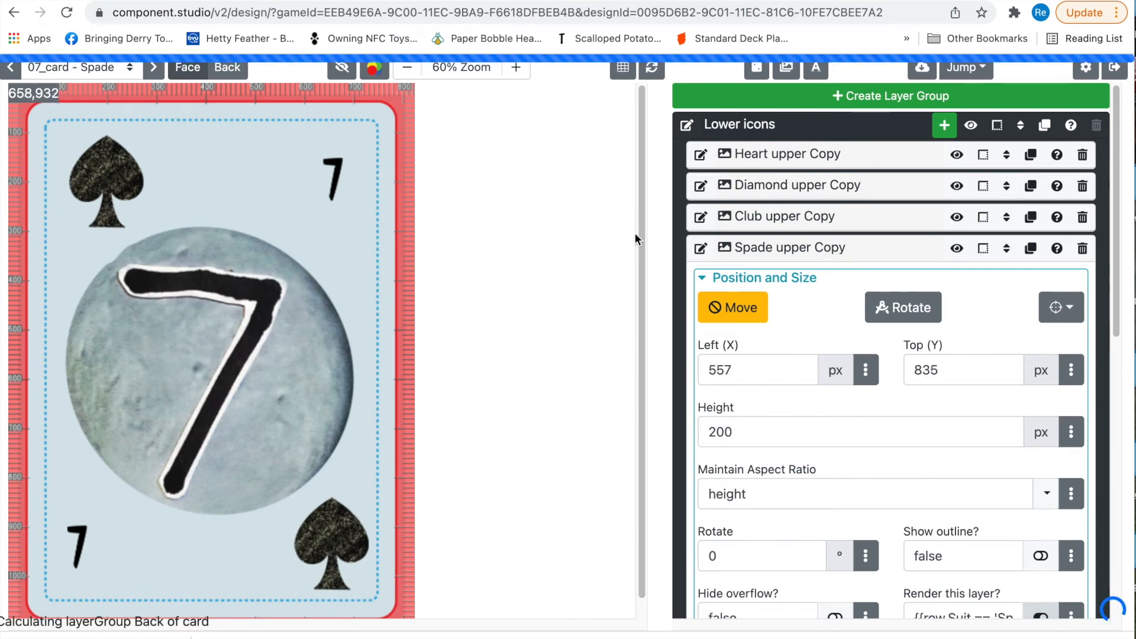
click(906, 246)
Step: Collapse the Lower icons and Suite Icon groups and review the text setting of the Value Top Right layer
click(887, 129)
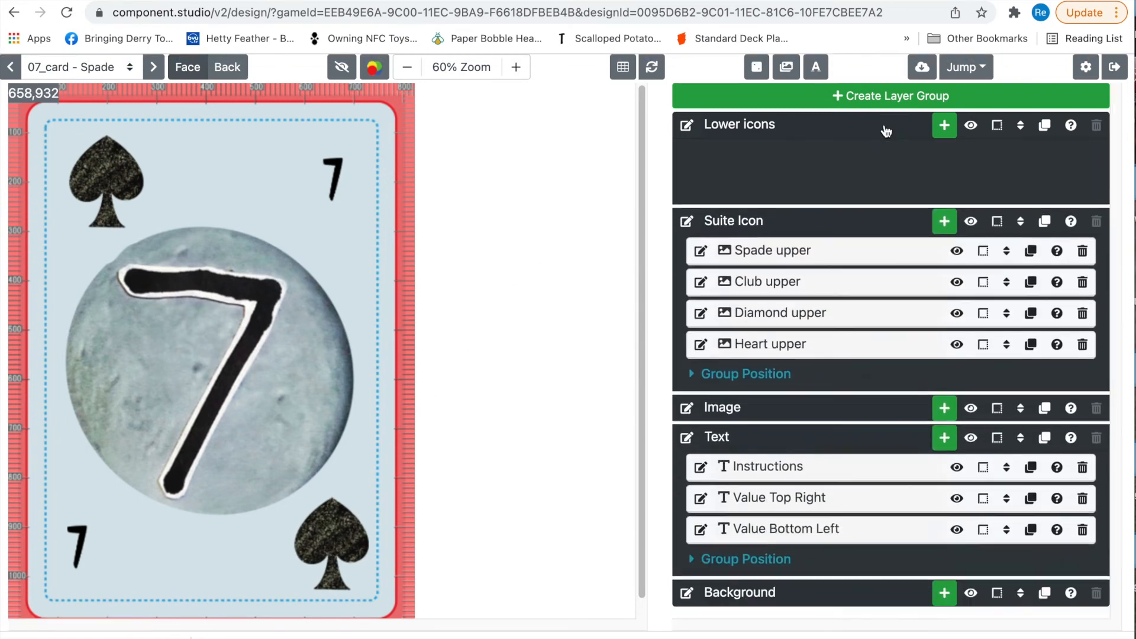
click(858, 158)
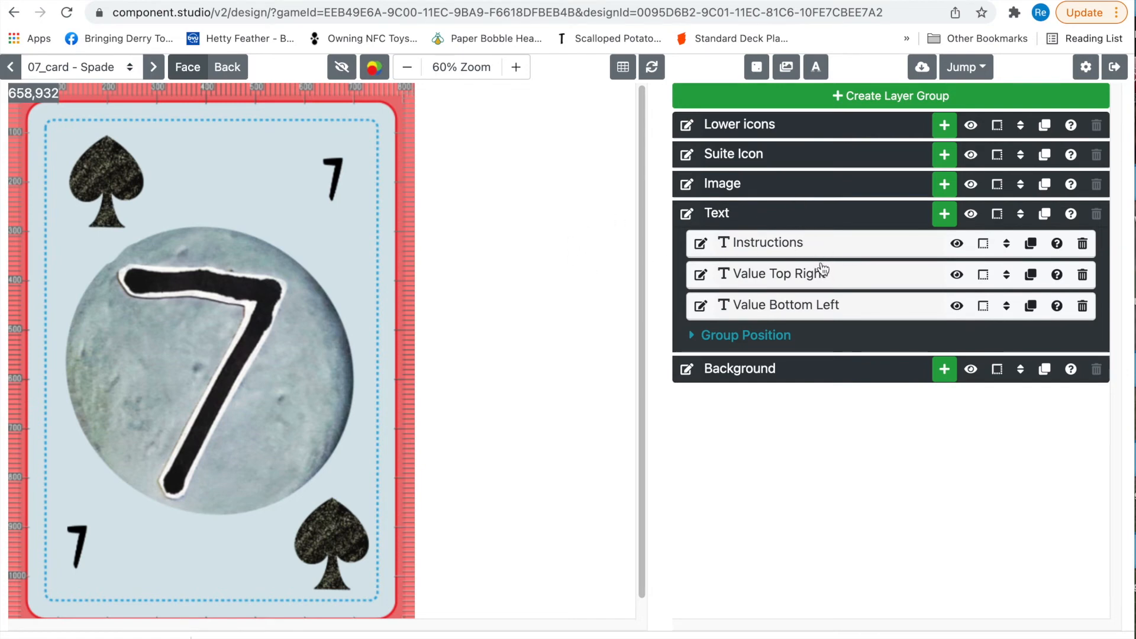
click(859, 282)
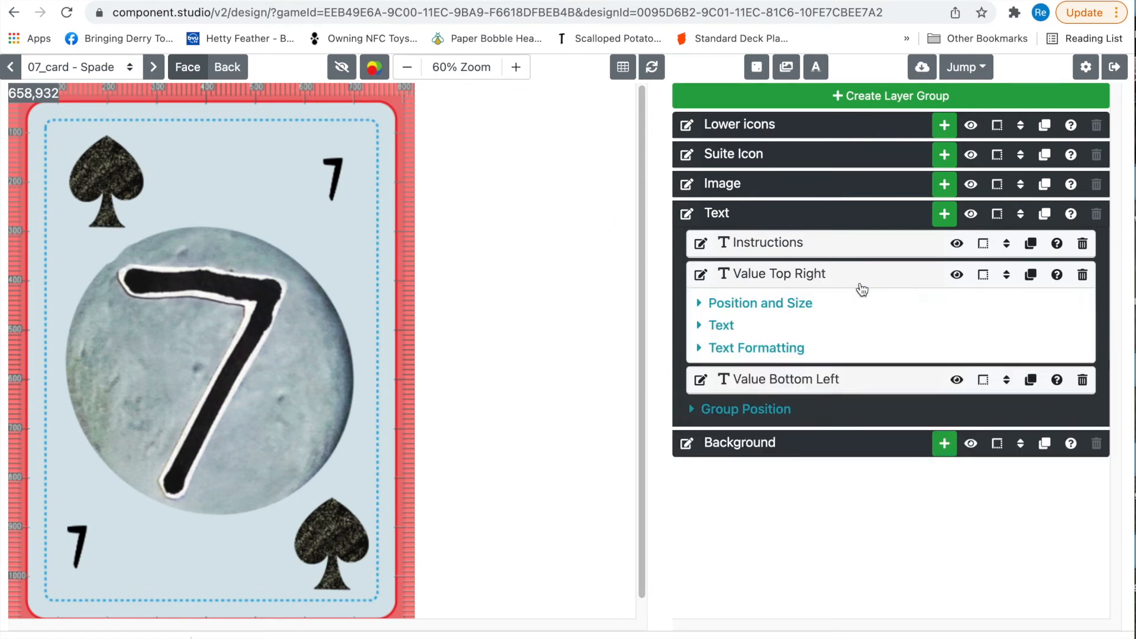
click(700, 328)
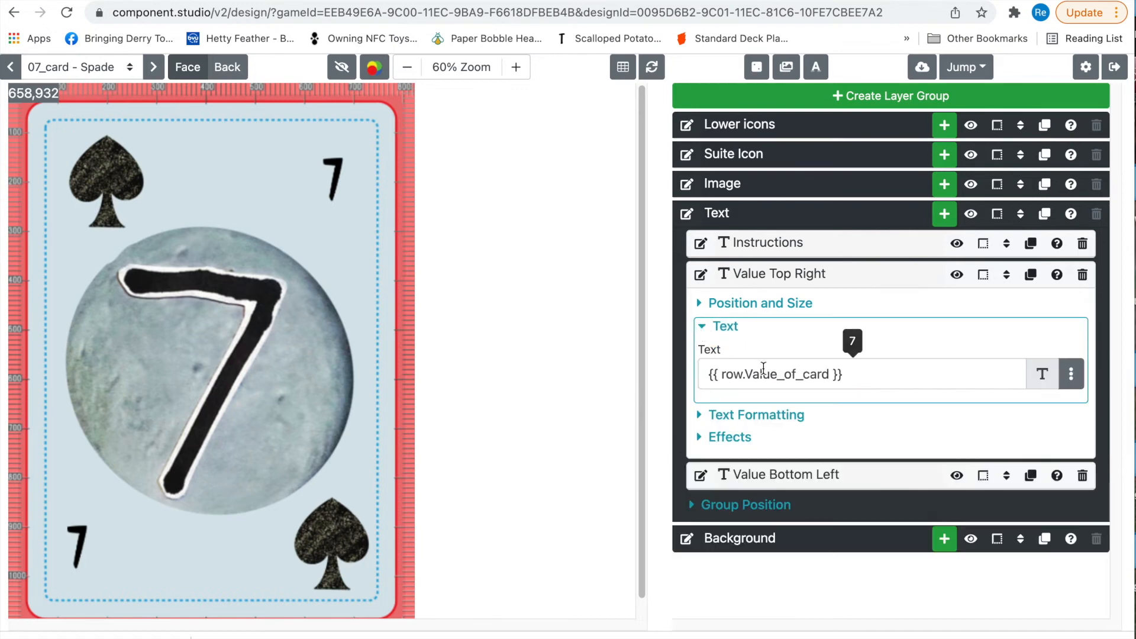
click(701, 334)
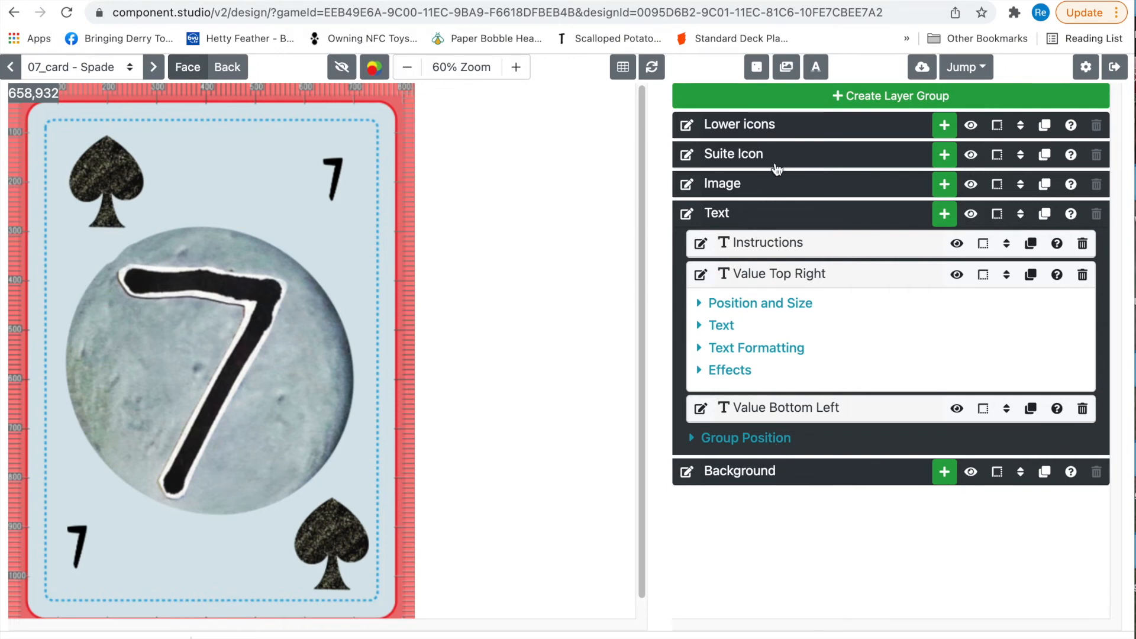
Step: Expand the Image group, turn off move mode for the Image for value layer and collapse its position settings
click(766, 195)
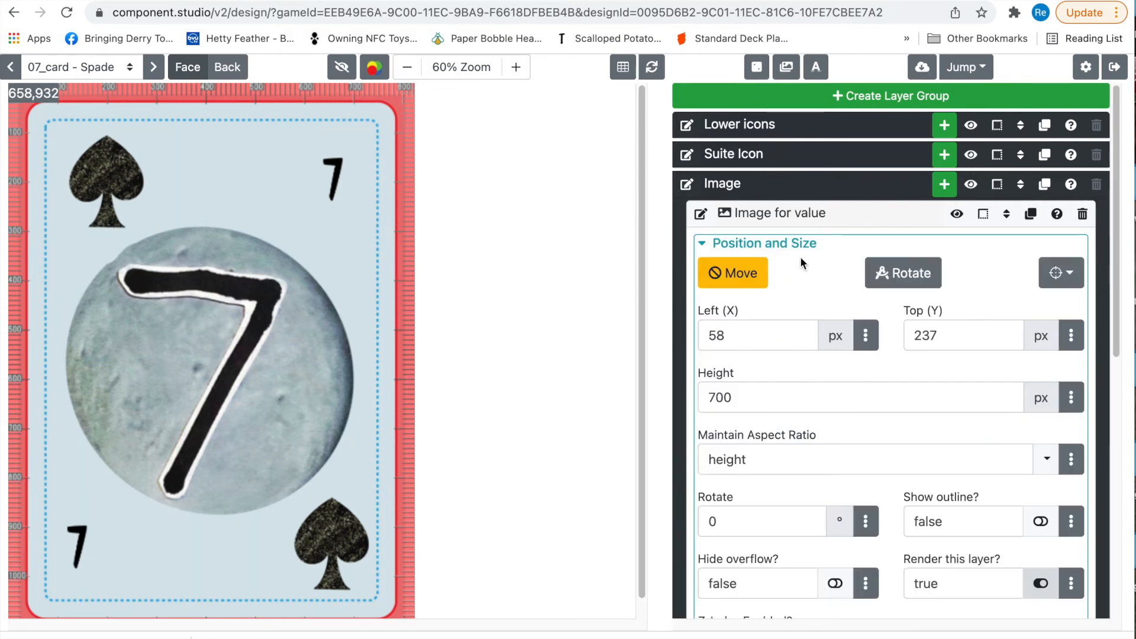
click(734, 277)
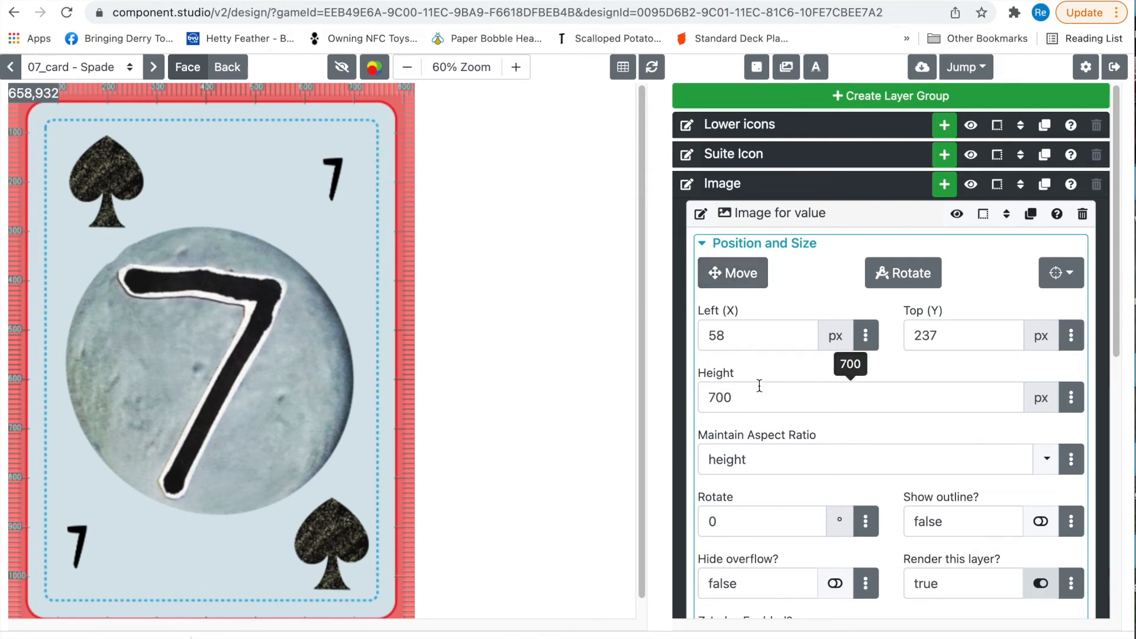
click(840, 245)
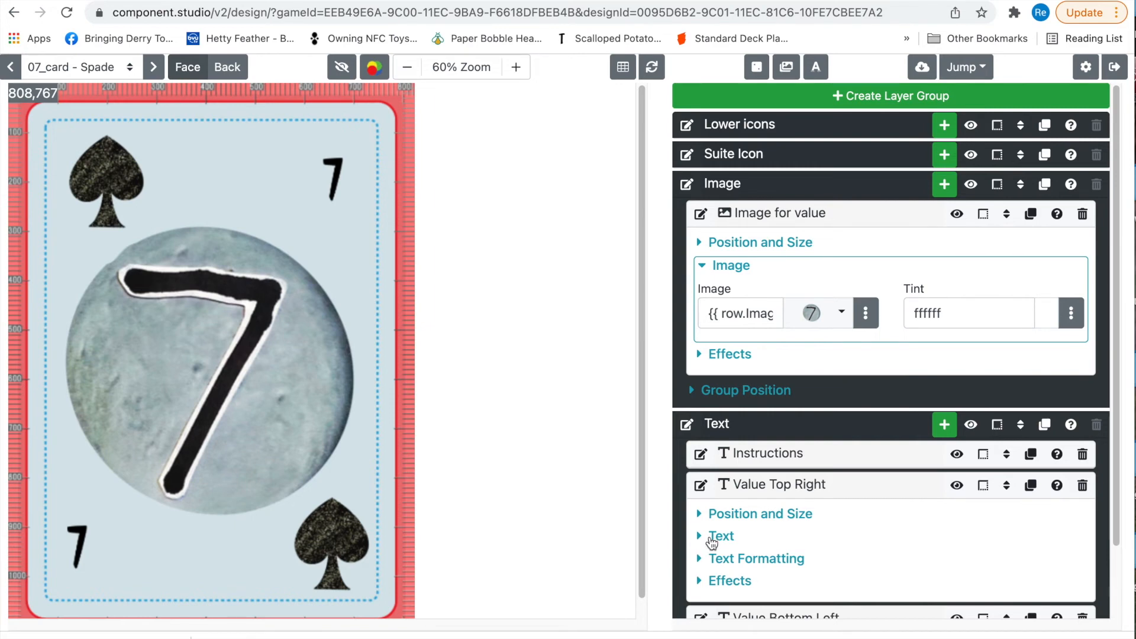
Step: Enable a drop shadow on the Image for value layer and set its distance to 10 px
click(704, 357)
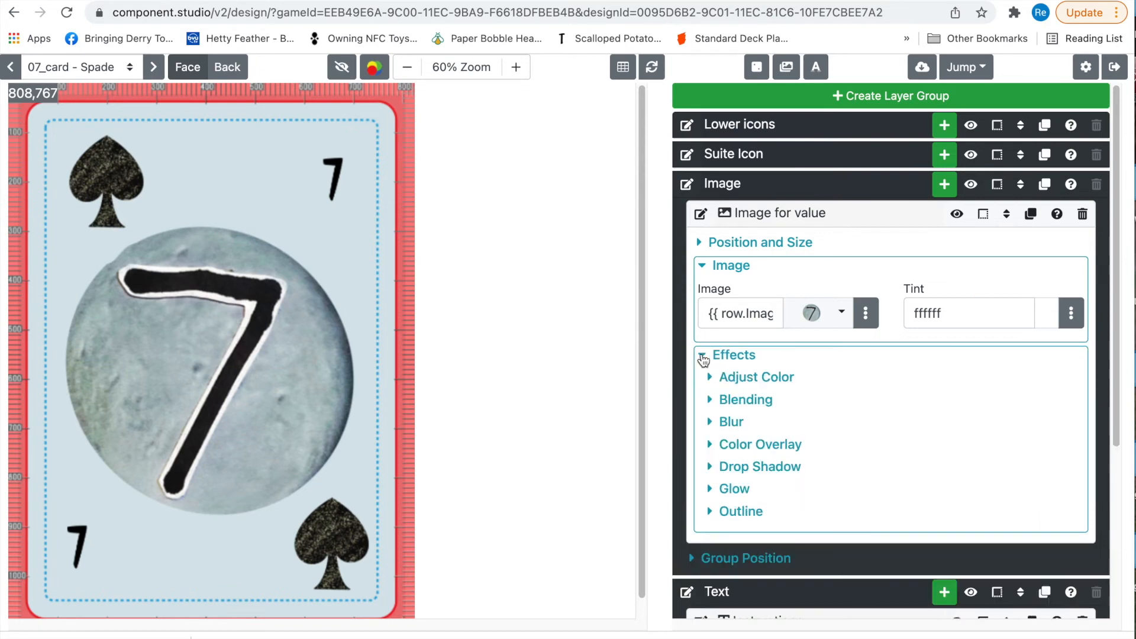
click(710, 468)
click(1039, 517)
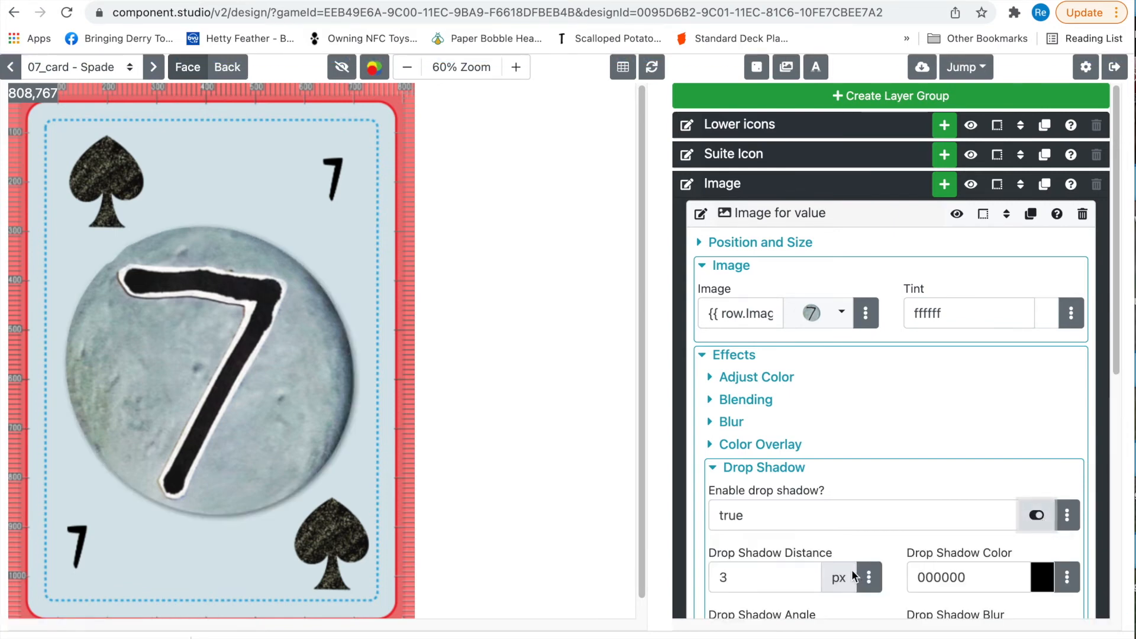
double_click(716, 578)
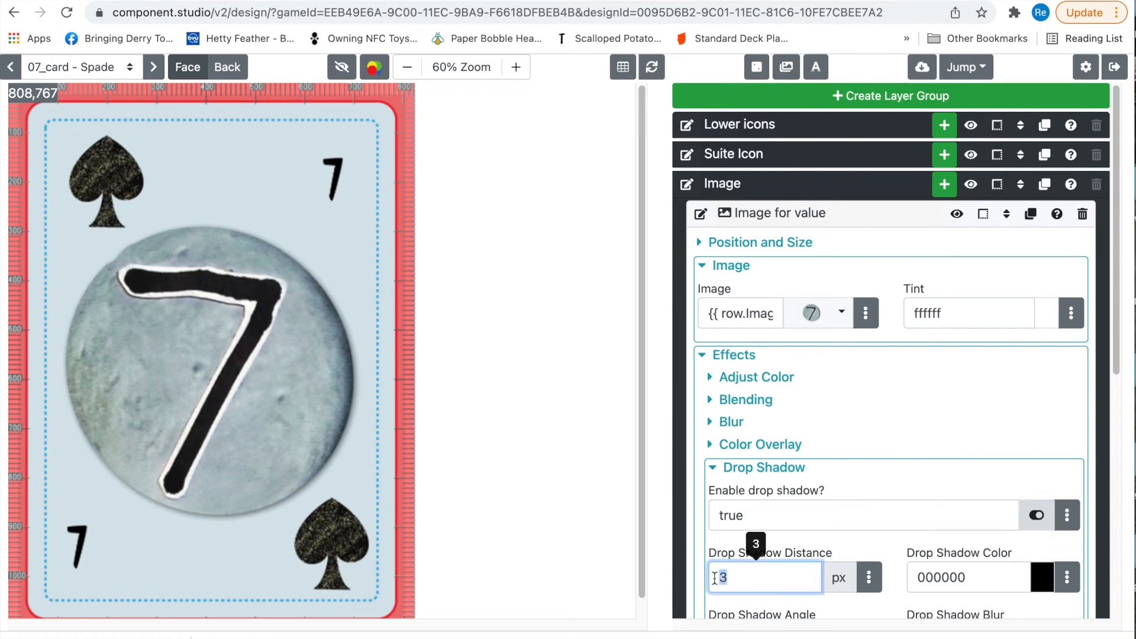
text(6)
click(818, 538)
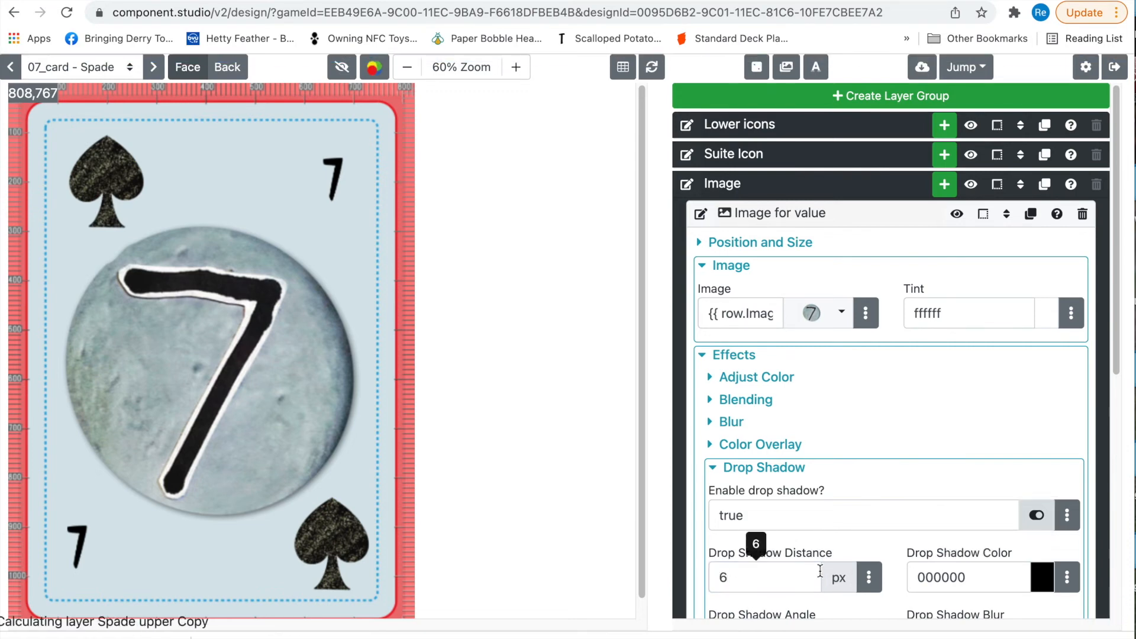
double_click(749, 584)
text(10)
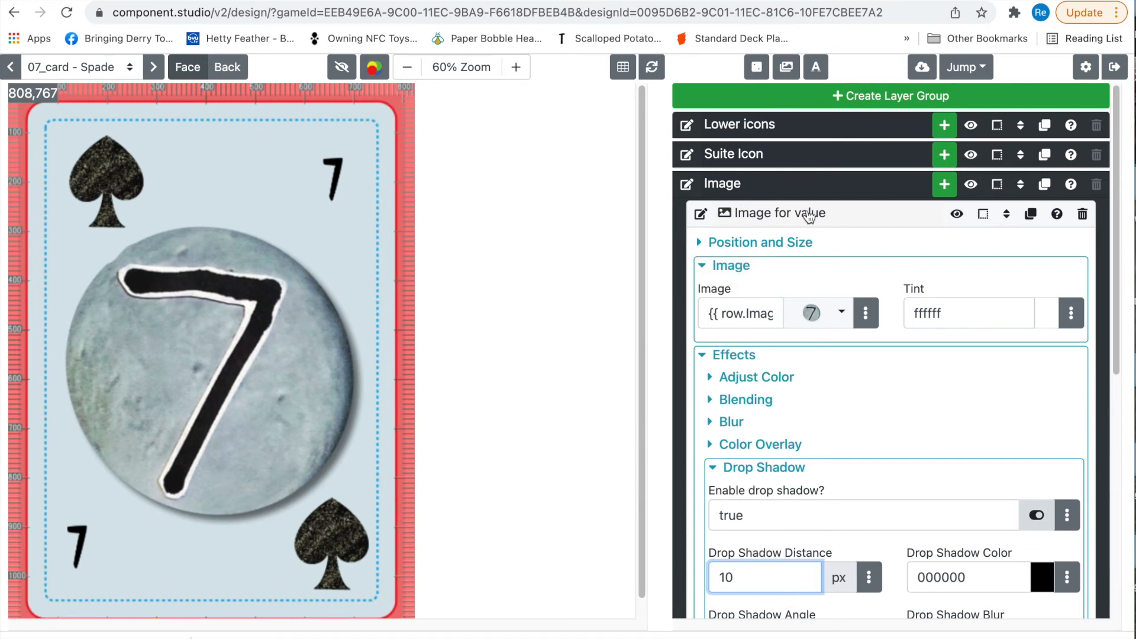
Step: Enable a drop shadow on the Spade upper layer in the Suite Icon group, with a distance of 10 px
click(805, 165)
click(872, 194)
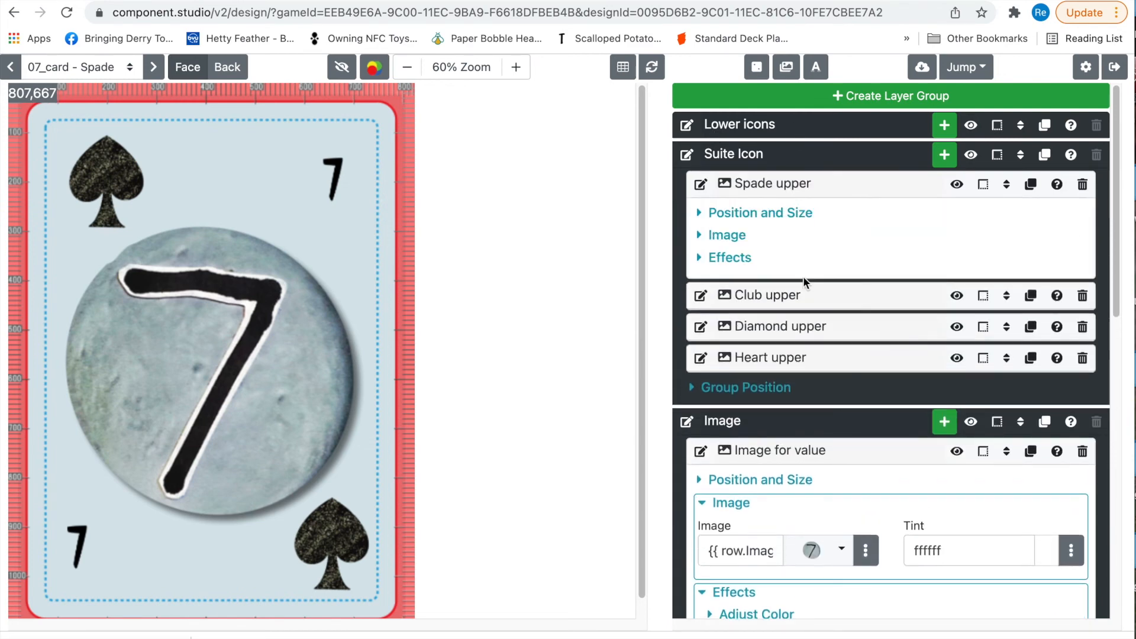
click(700, 260)
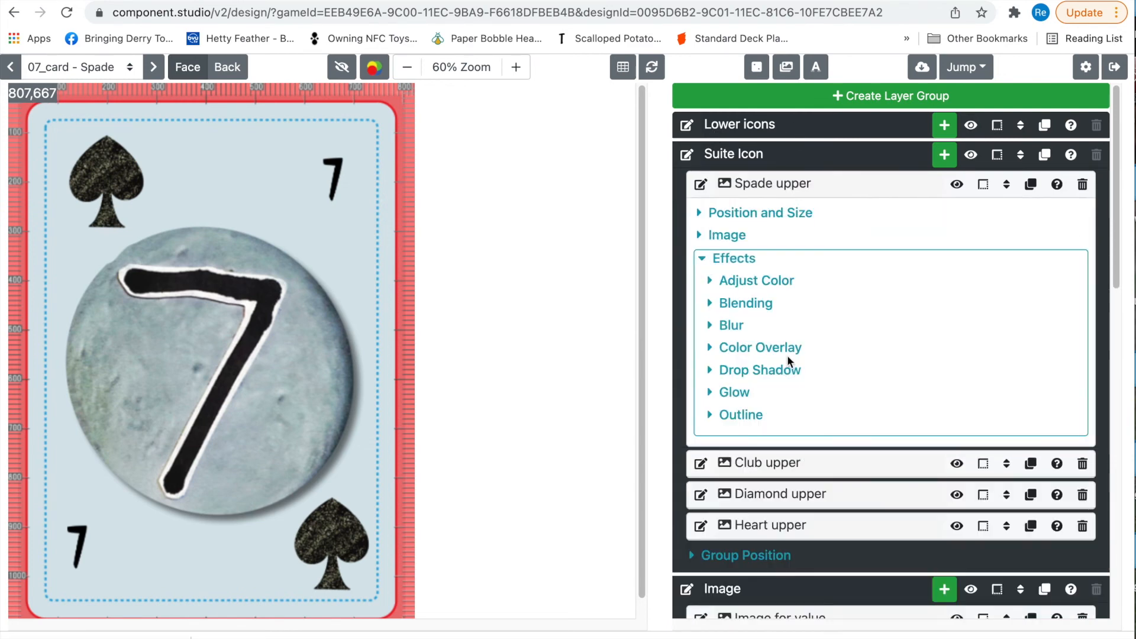
click(718, 371)
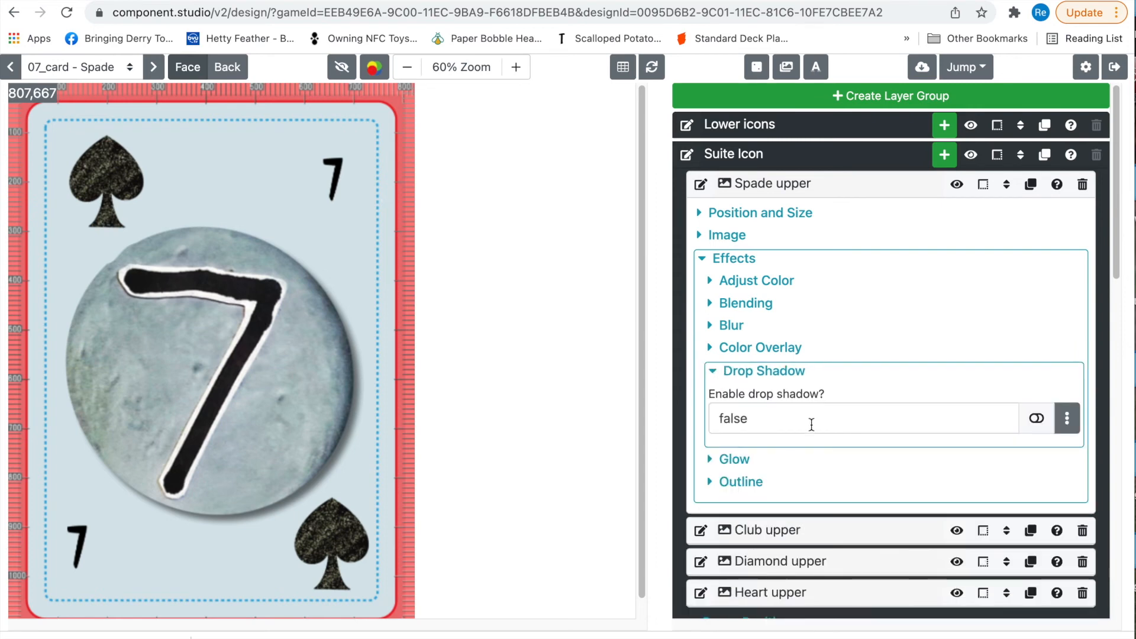
click(1037, 418)
key(Tab)
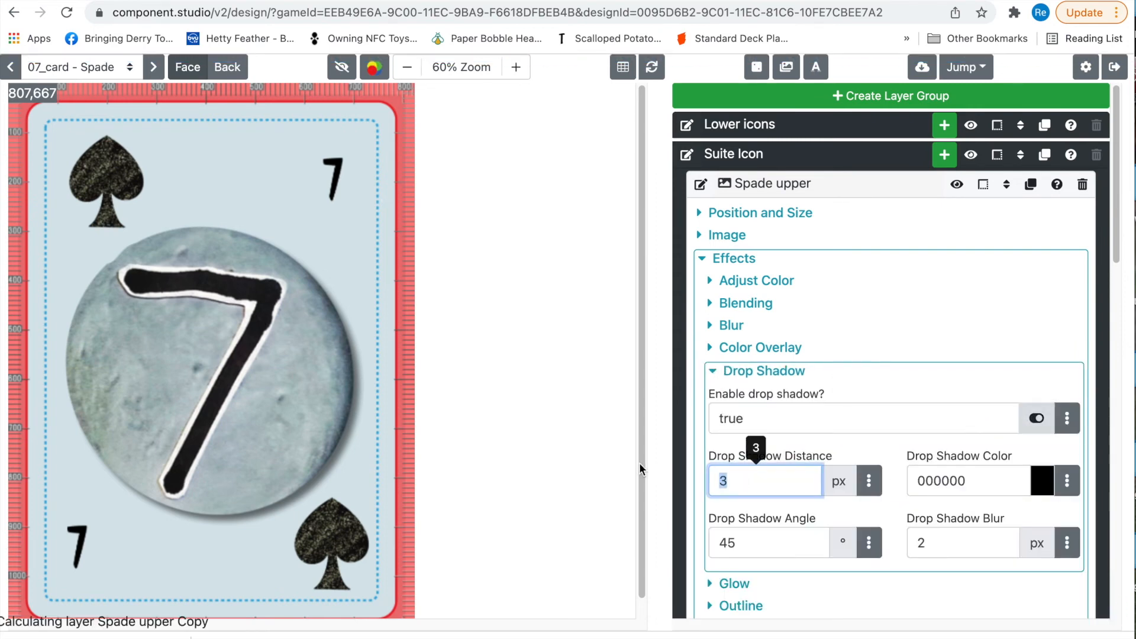
text(10)
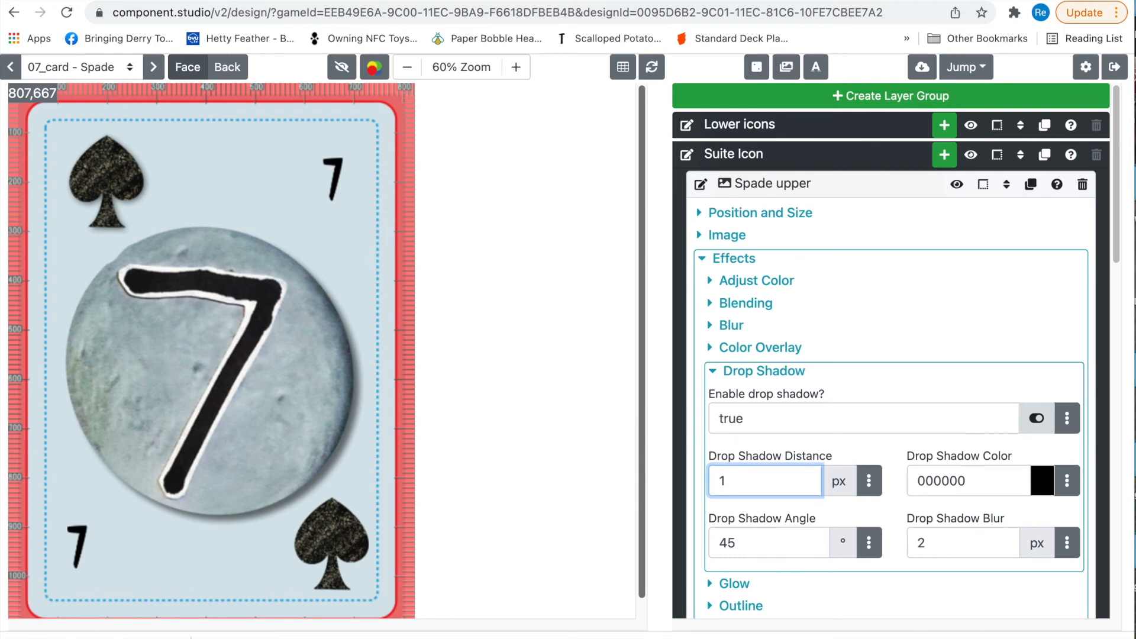
click(909, 450)
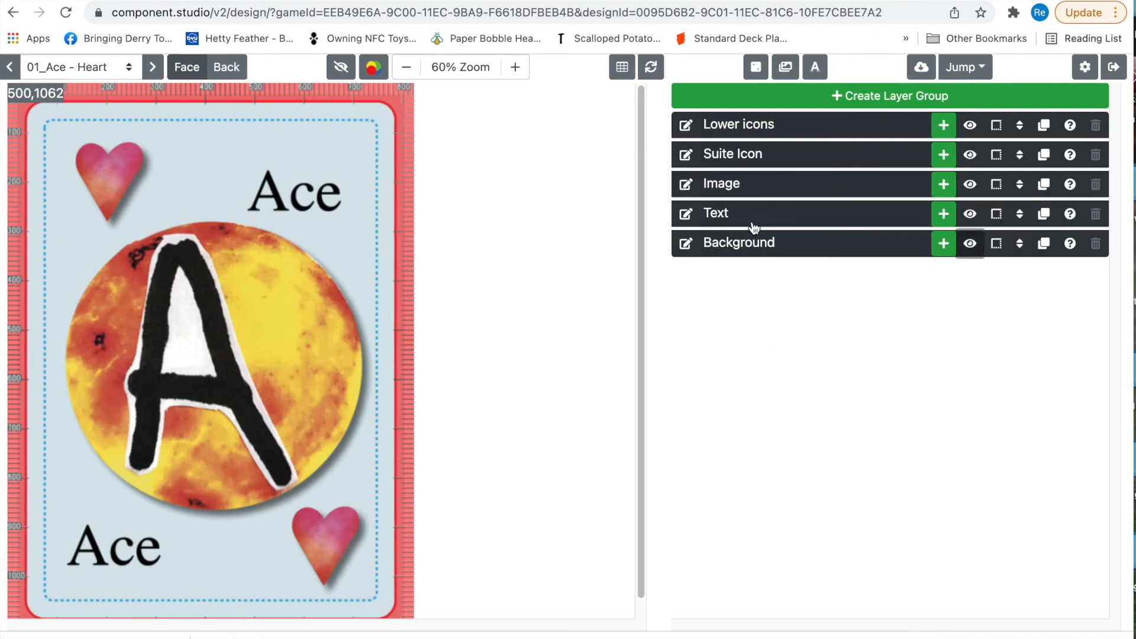
Step: Expand the Text group and change the Card_Value style's font family to Lakki Reddy
click(753, 226)
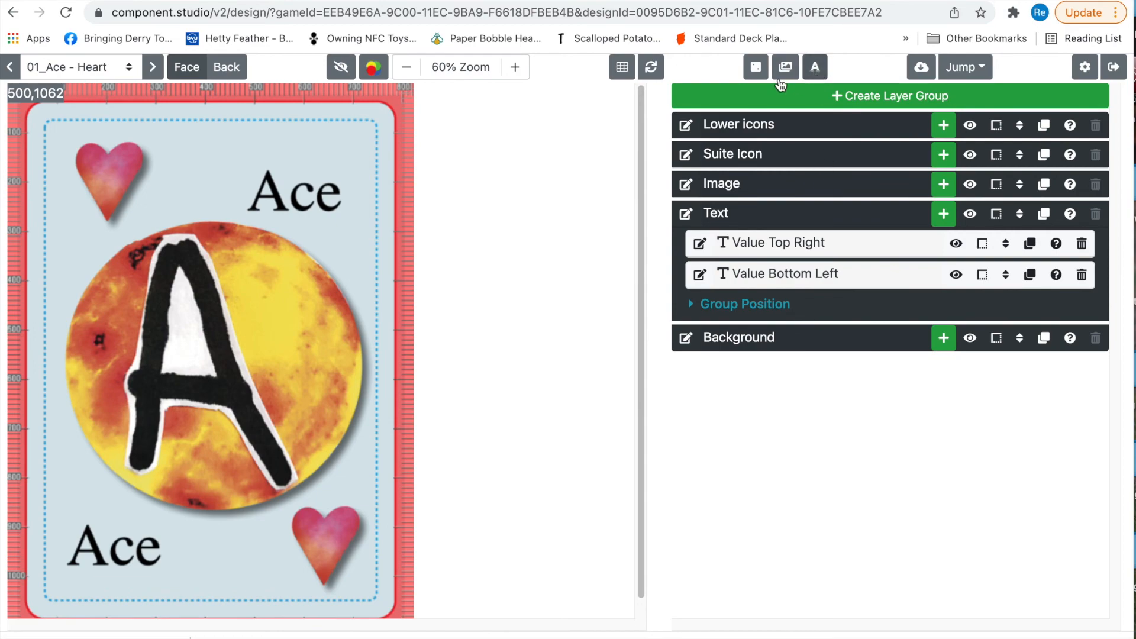
click(815, 68)
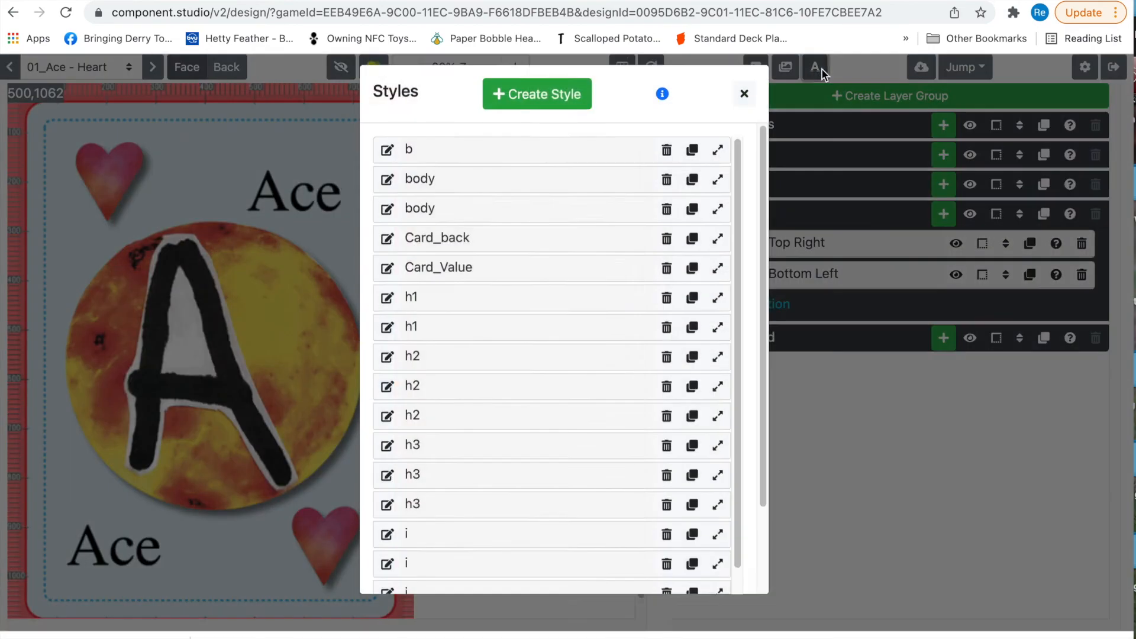
click(509, 289)
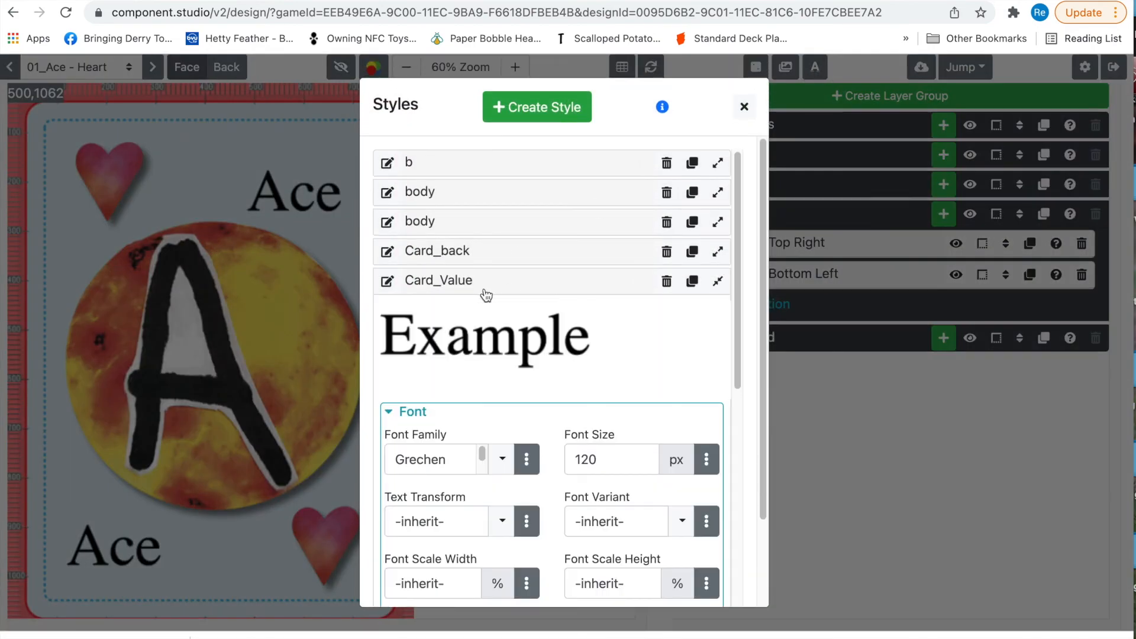
click(504, 464)
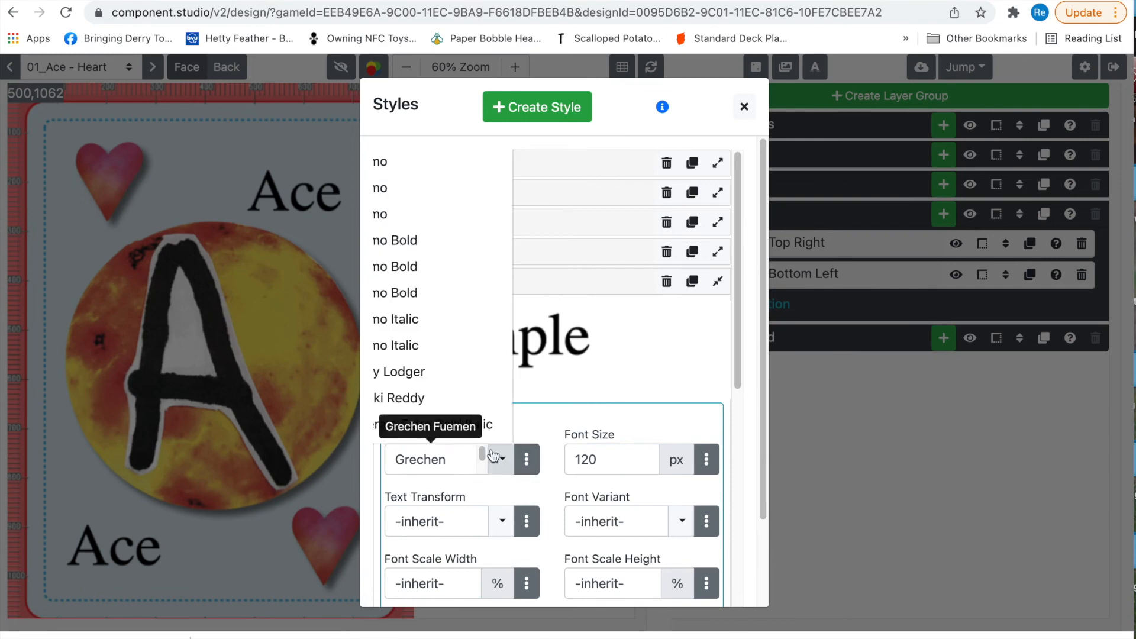
click(430, 398)
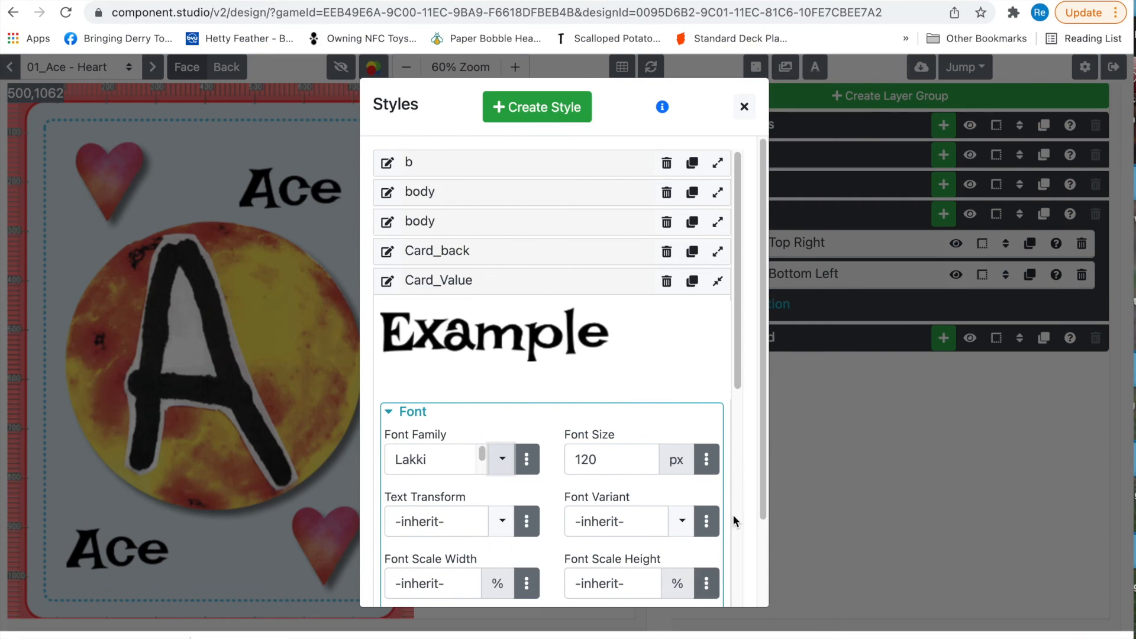
click(915, 455)
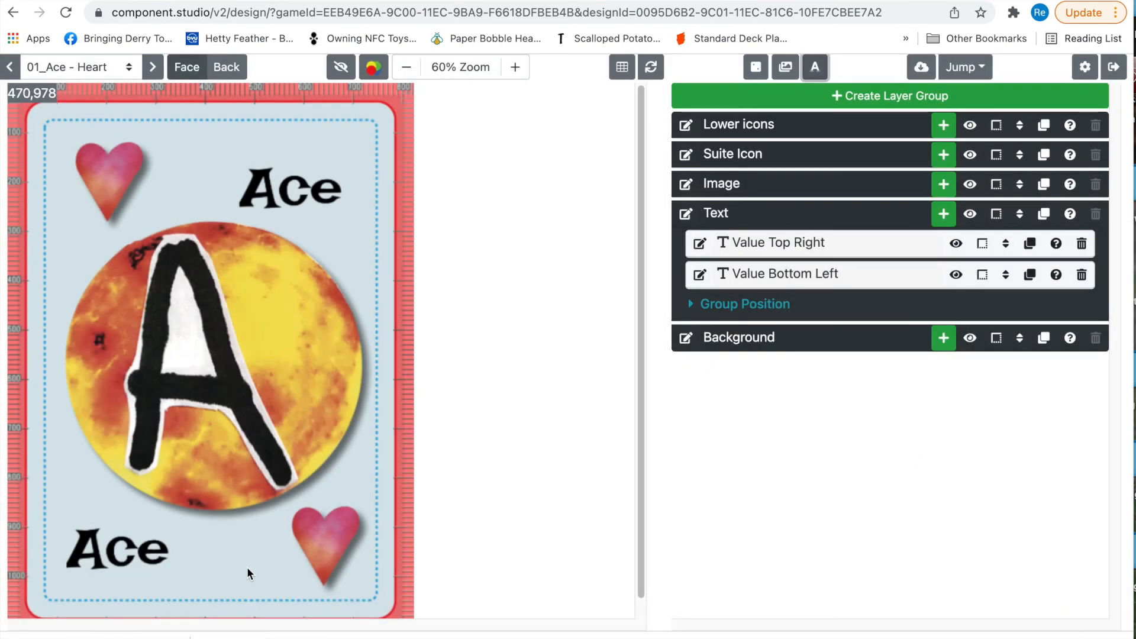
Step: Show the 03 Club card and hide the Background layer group
click(132, 66)
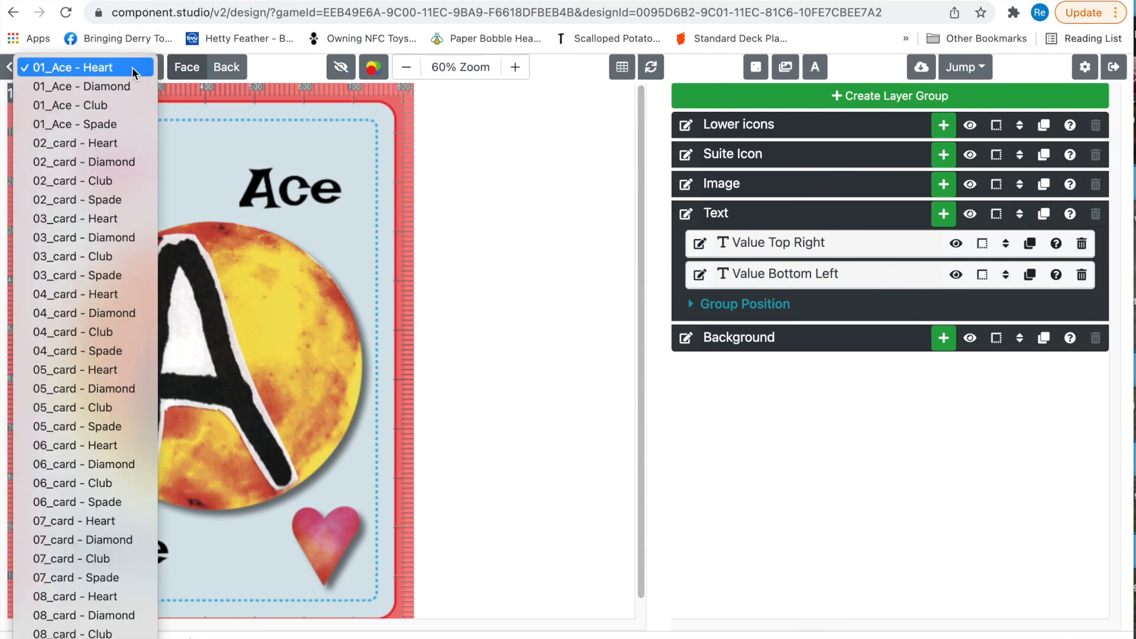
click(116, 255)
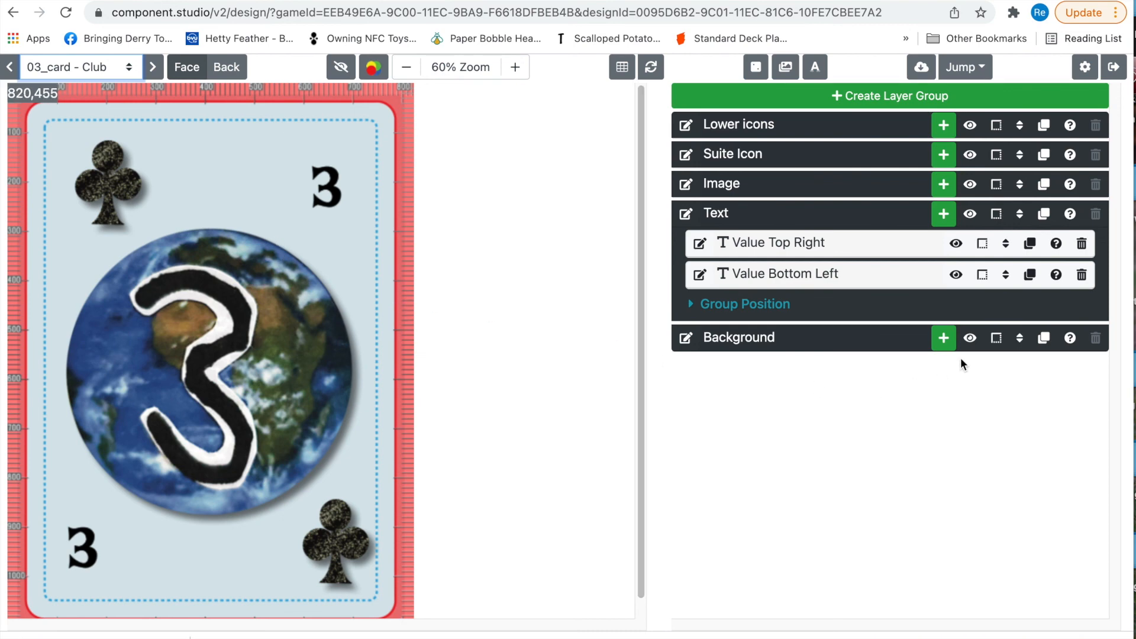
click(970, 341)
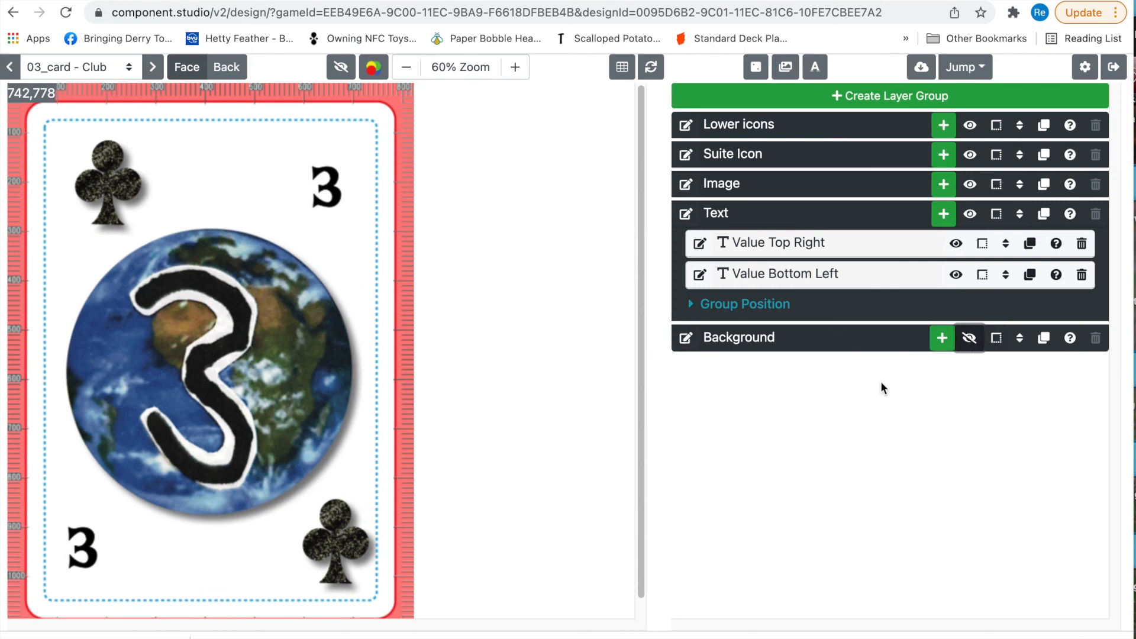
Step: Start downloading all the cards and cancel the running export
click(924, 77)
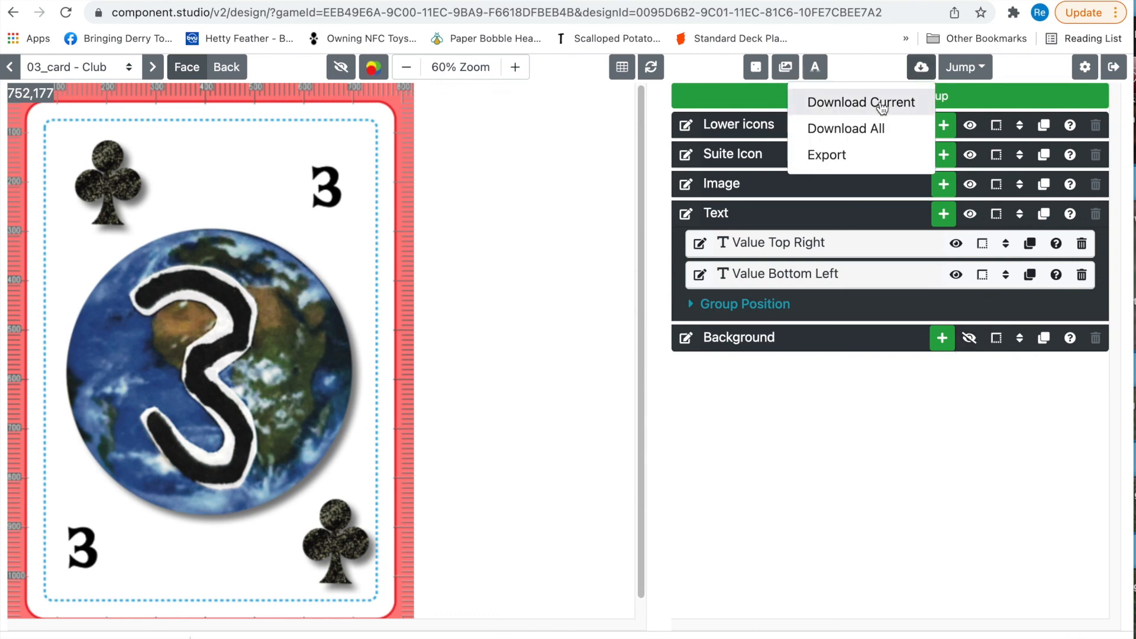
click(872, 127)
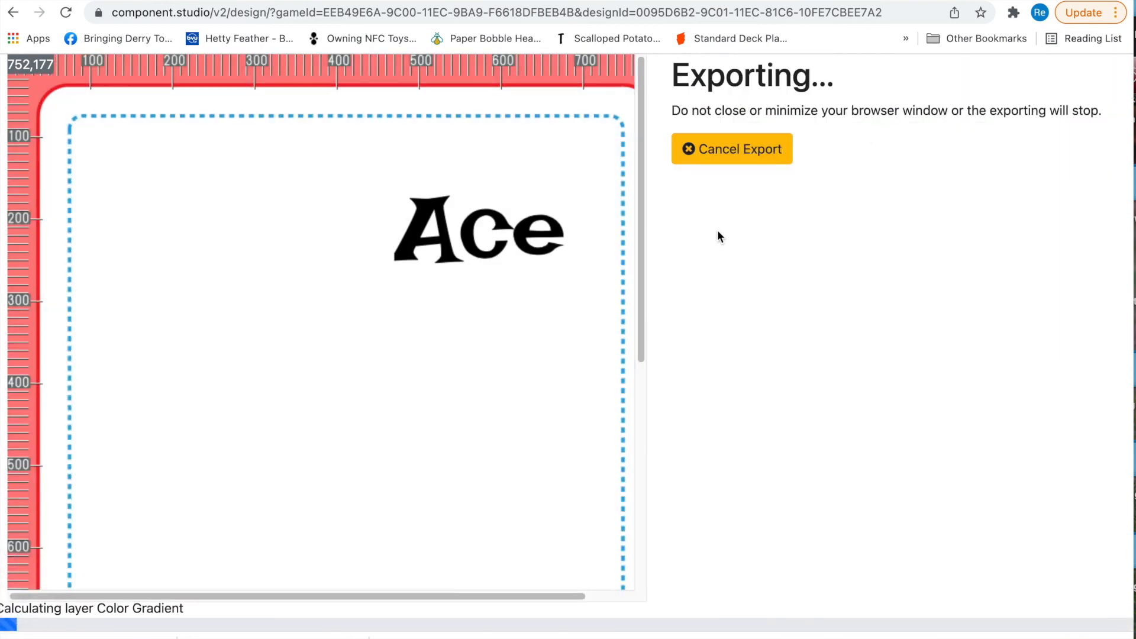
click(727, 155)
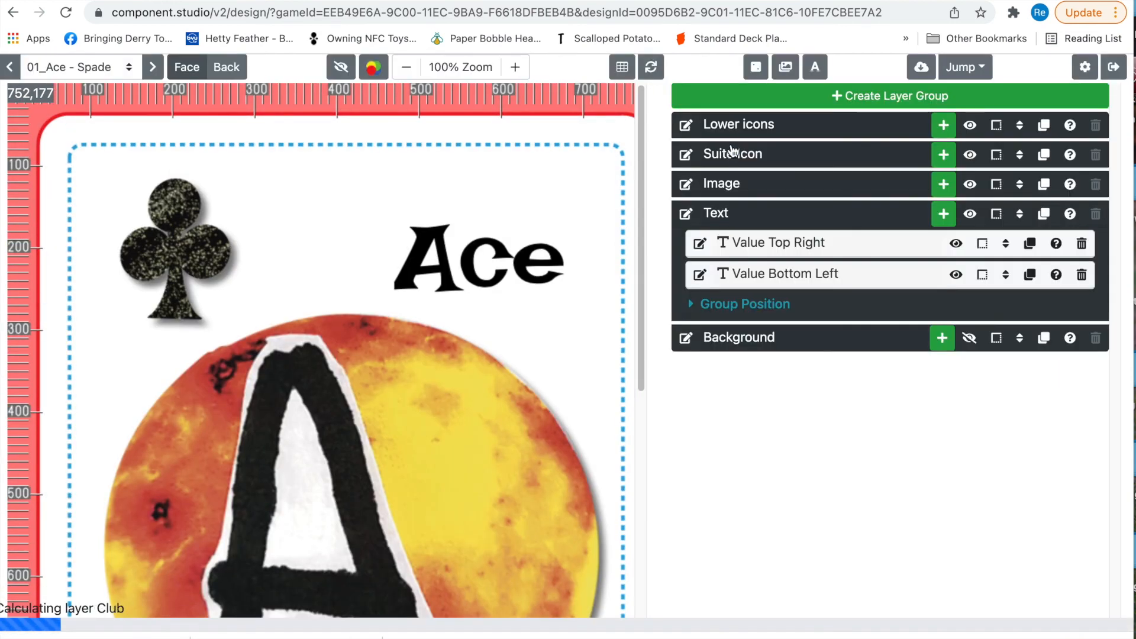
Step: Open the export settings and exclude the Back side, keeping the Face side of all the cards selected
click(921, 69)
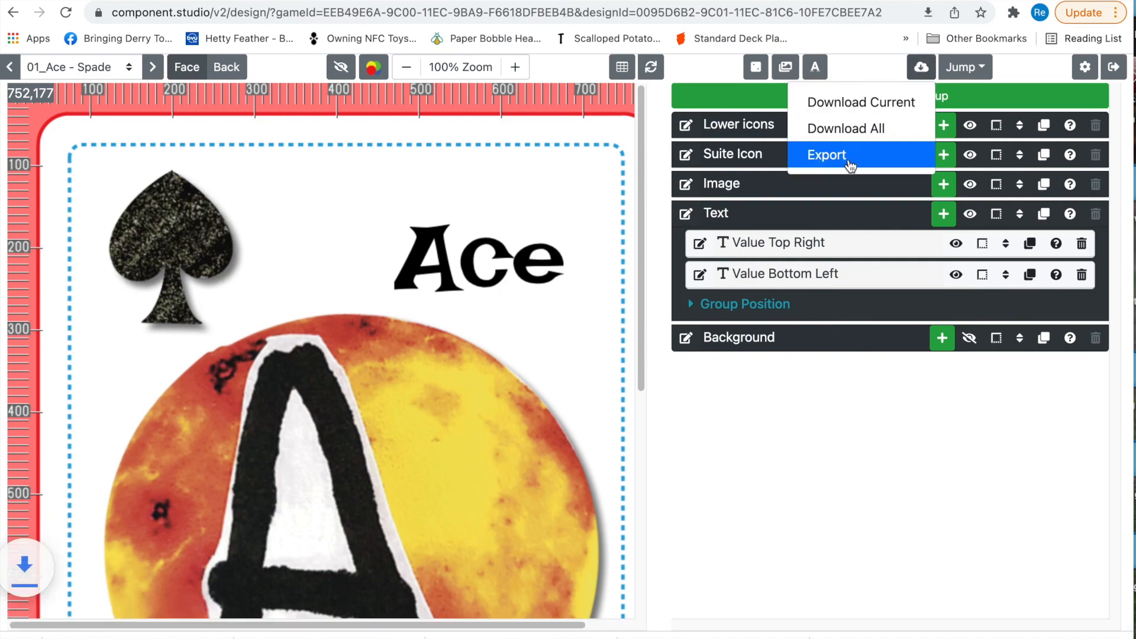
click(850, 167)
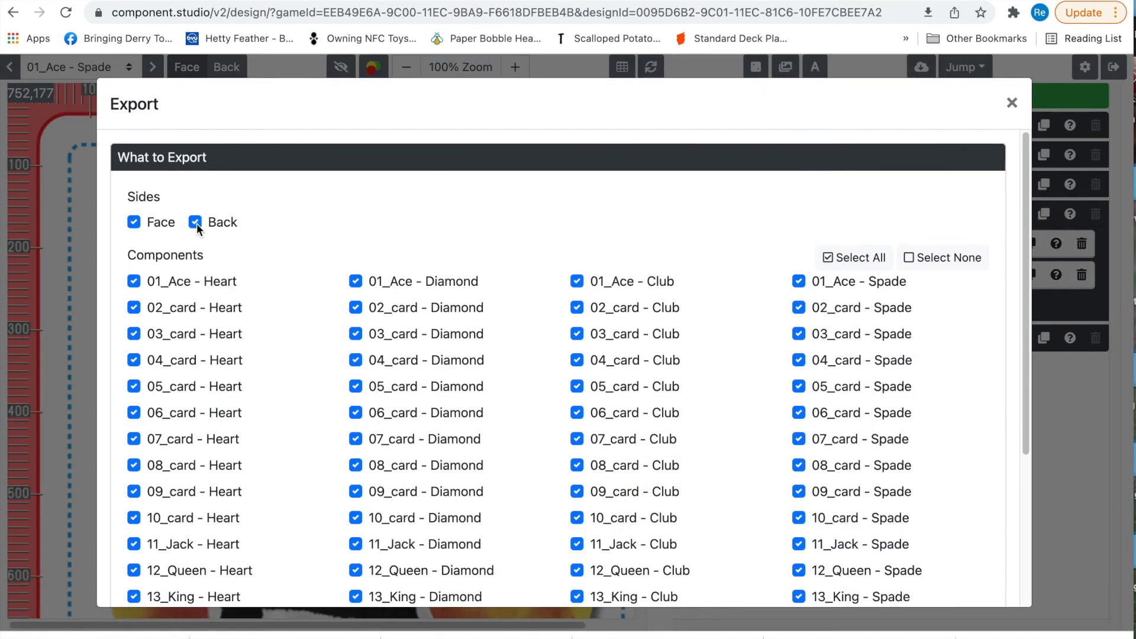
scroll(216, 222, down, 5)
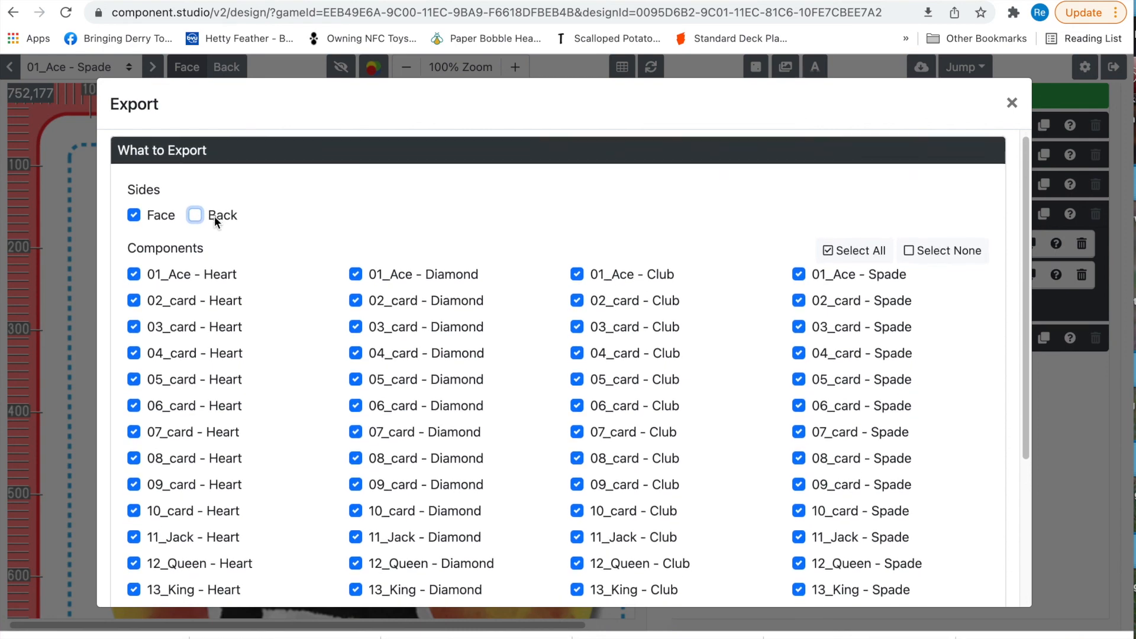
scroll(215, 222, down, 3)
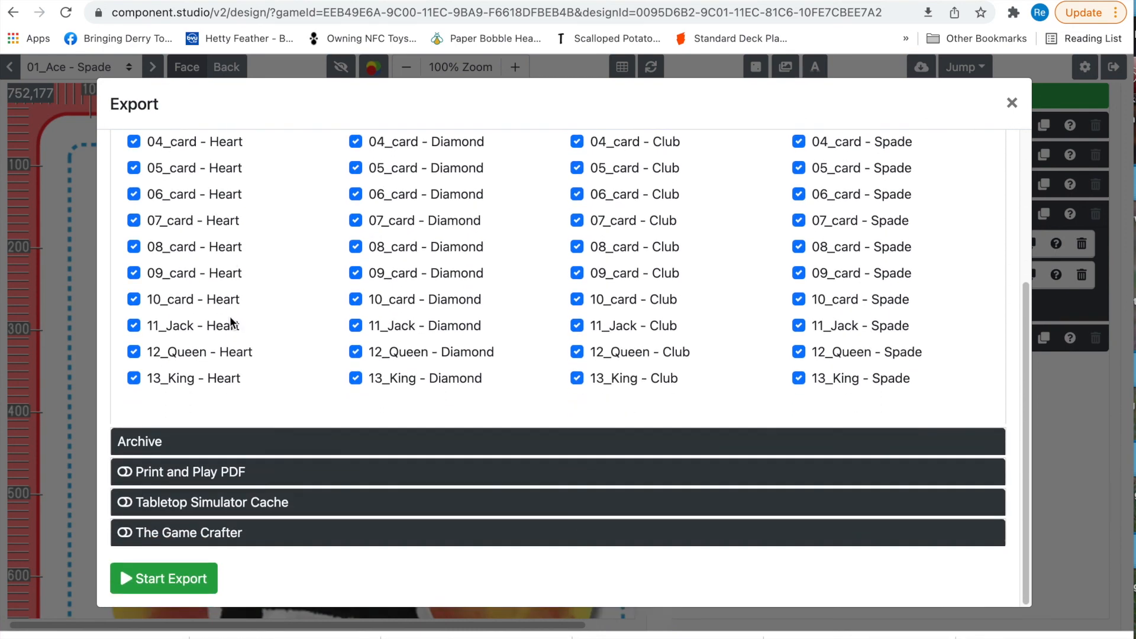
Step: Enable the Print and Play PDF with dark red cut lines and start the export
click(122, 472)
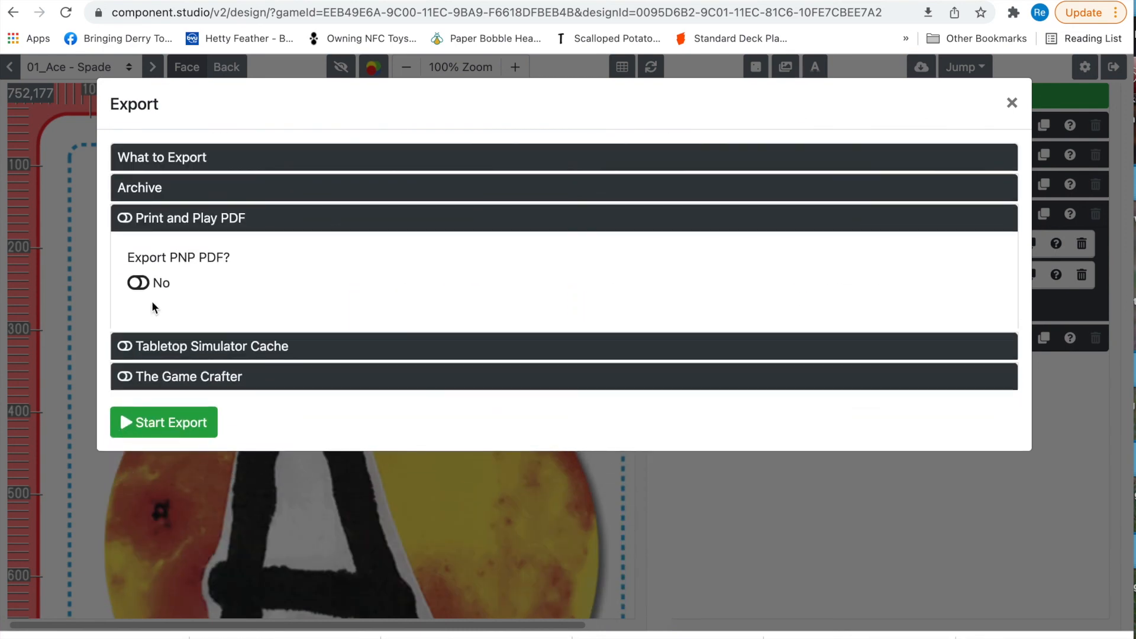
click(138, 283)
scroll(172, 466, down, 1)
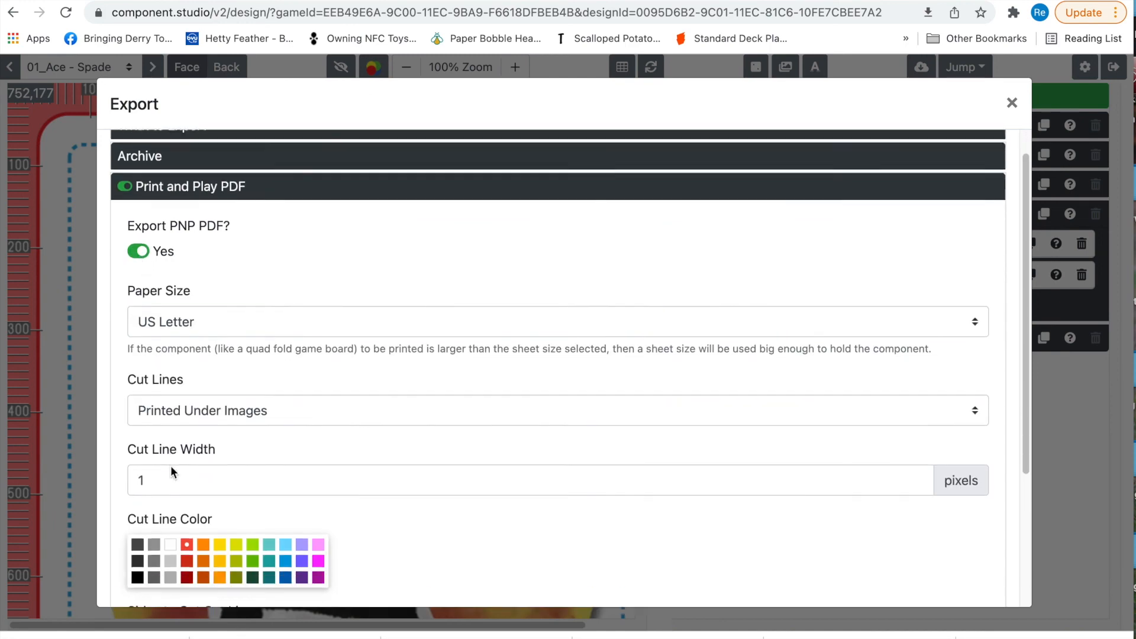
scroll(171, 472, down, 3)
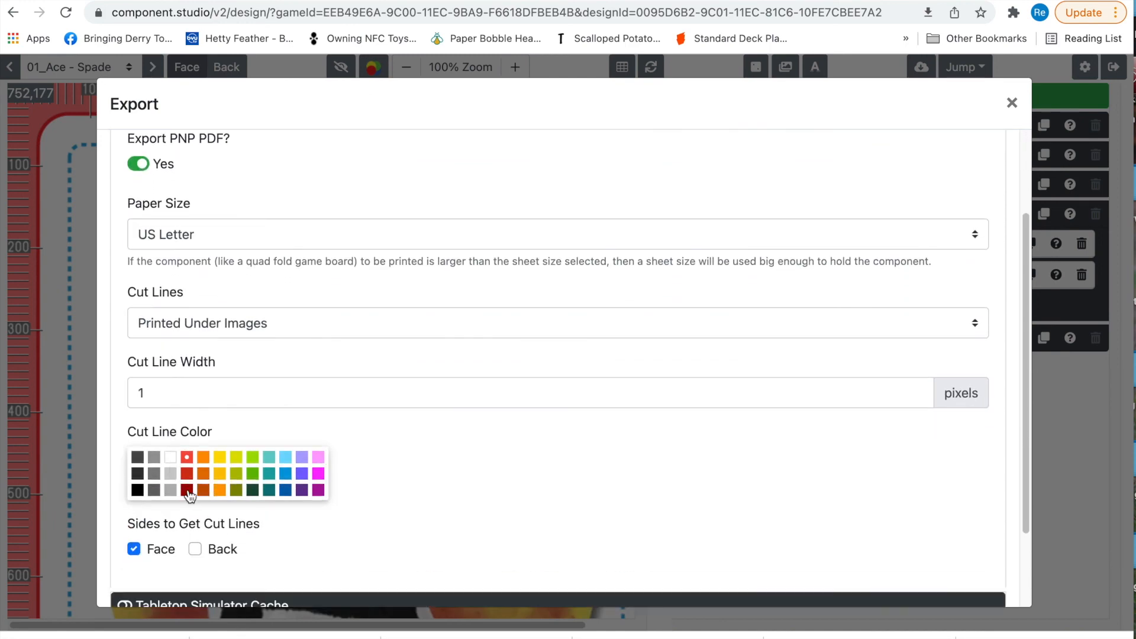
scroll(379, 471, down, 3)
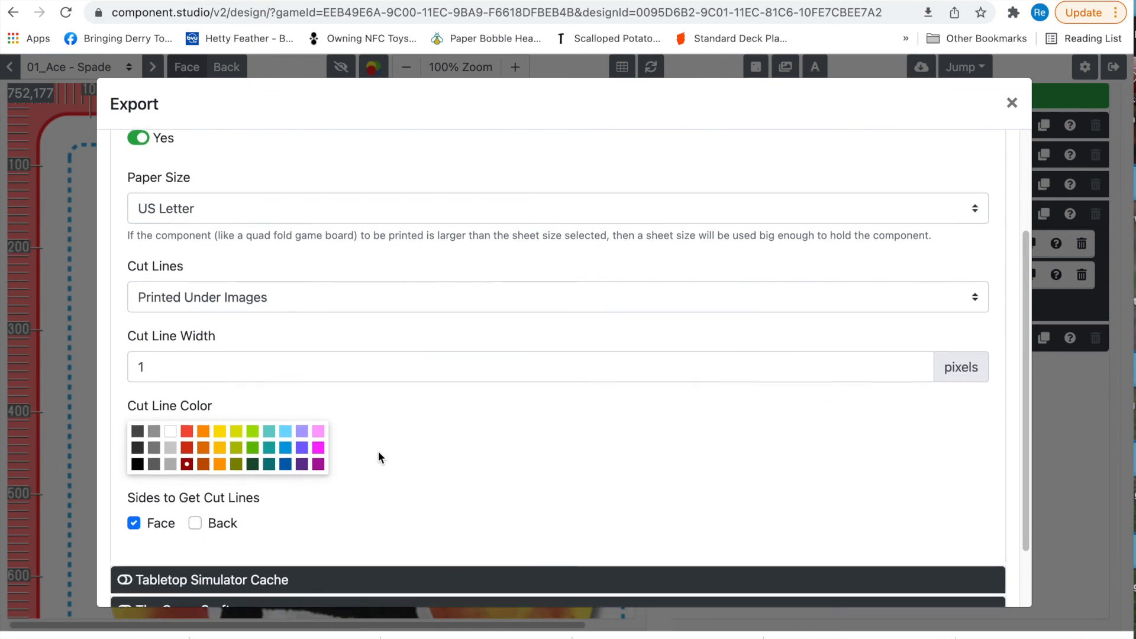
scroll(378, 457, down, 1)
click(183, 577)
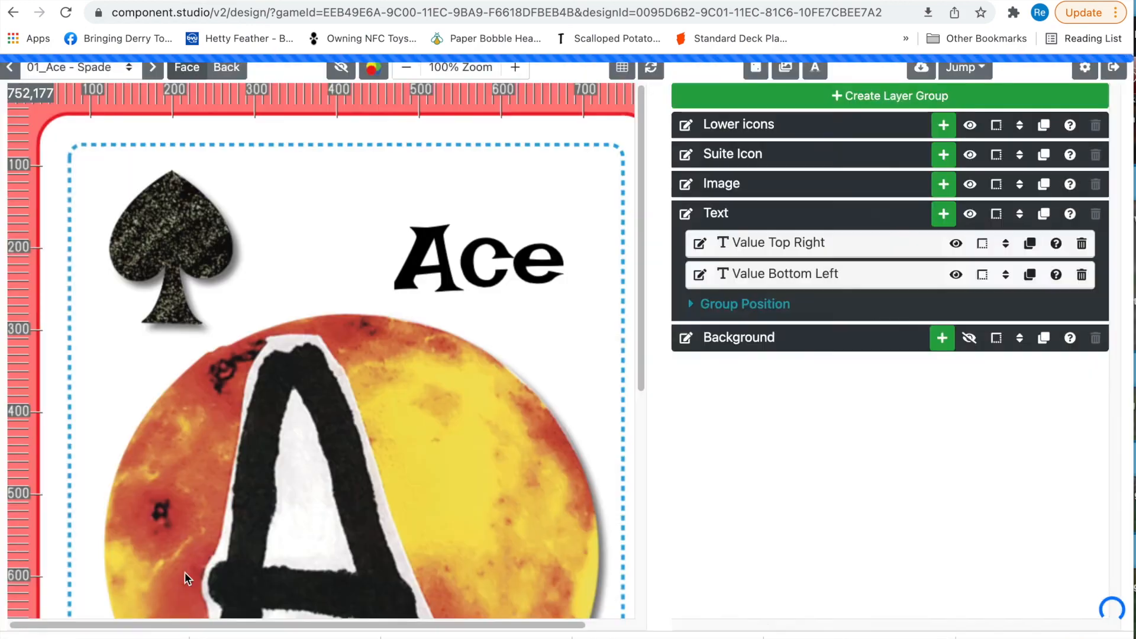